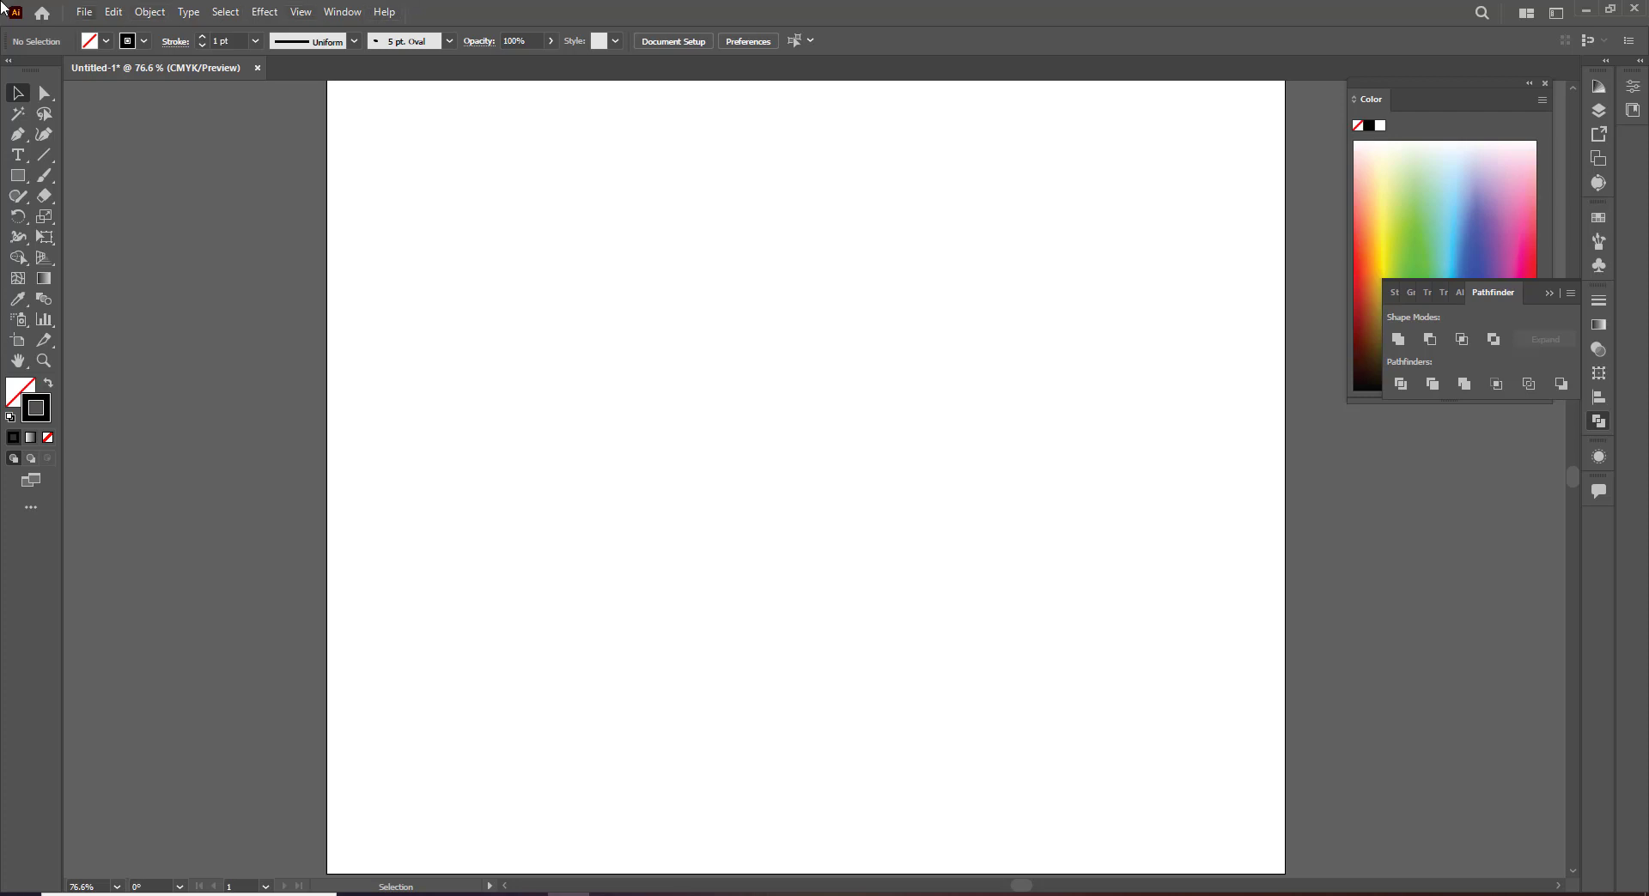
Paint the outlines of four upright fingers and the outer palm edge down to the heel with the Paintbrush
{"action": "left_click", "coordinate": [46, 173]}
{"action": "mouse_move", "coordinate": [801, 496]}
{"action": "left_mouse_down"}
{"action": "mouse_move", "coordinate": [861, 205]}
{"action": "mouse_move", "coordinate": [883, 171]}
{"action": "mouse_move", "coordinate": [905, 185]}
{"action": "mouse_move", "coordinate": [888, 361]}
{"action": "left_mouse_up"}
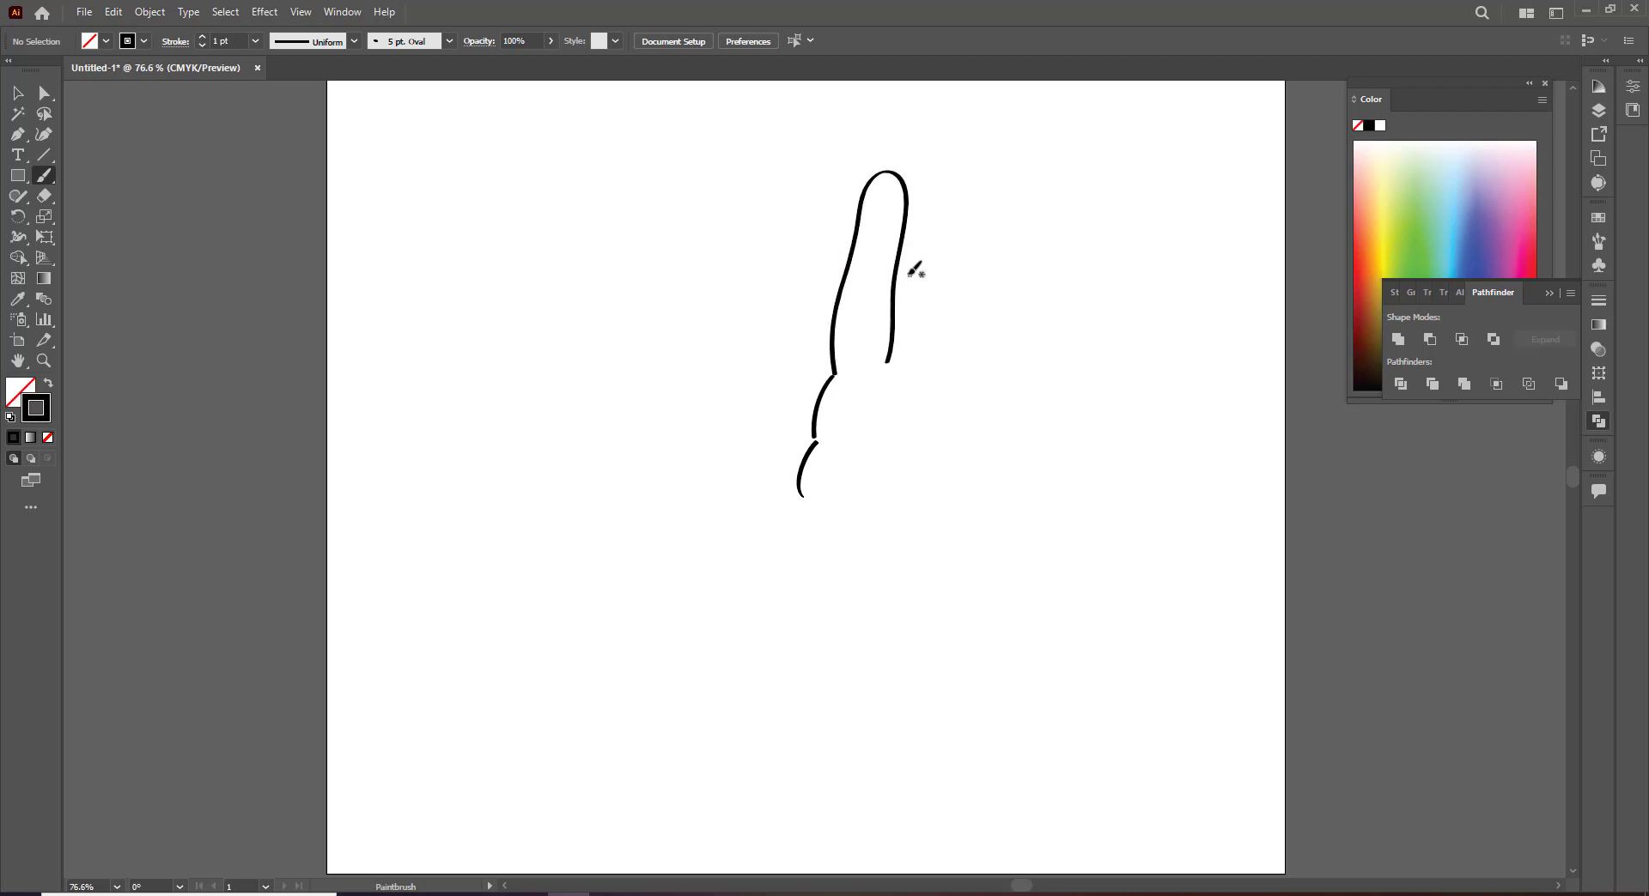
{"action": "mouse_move", "coordinate": [909, 186]}
{"action": "left_mouse_down"}
{"action": "mouse_move", "coordinate": [920, 158]}
{"action": "mouse_move", "coordinate": [953, 199]}
{"action": "mouse_move", "coordinate": [940, 322]}
{"action": "mouse_move", "coordinate": [955, 375]}
{"action": "left_mouse_up"}
{"action": "mouse_move", "coordinate": [951, 202]}
{"action": "left_mouse_down"}
{"action": "mouse_move", "coordinate": [983, 185]}
{"action": "mouse_move", "coordinate": [1002, 251]}
{"action": "left_mouse_up"}
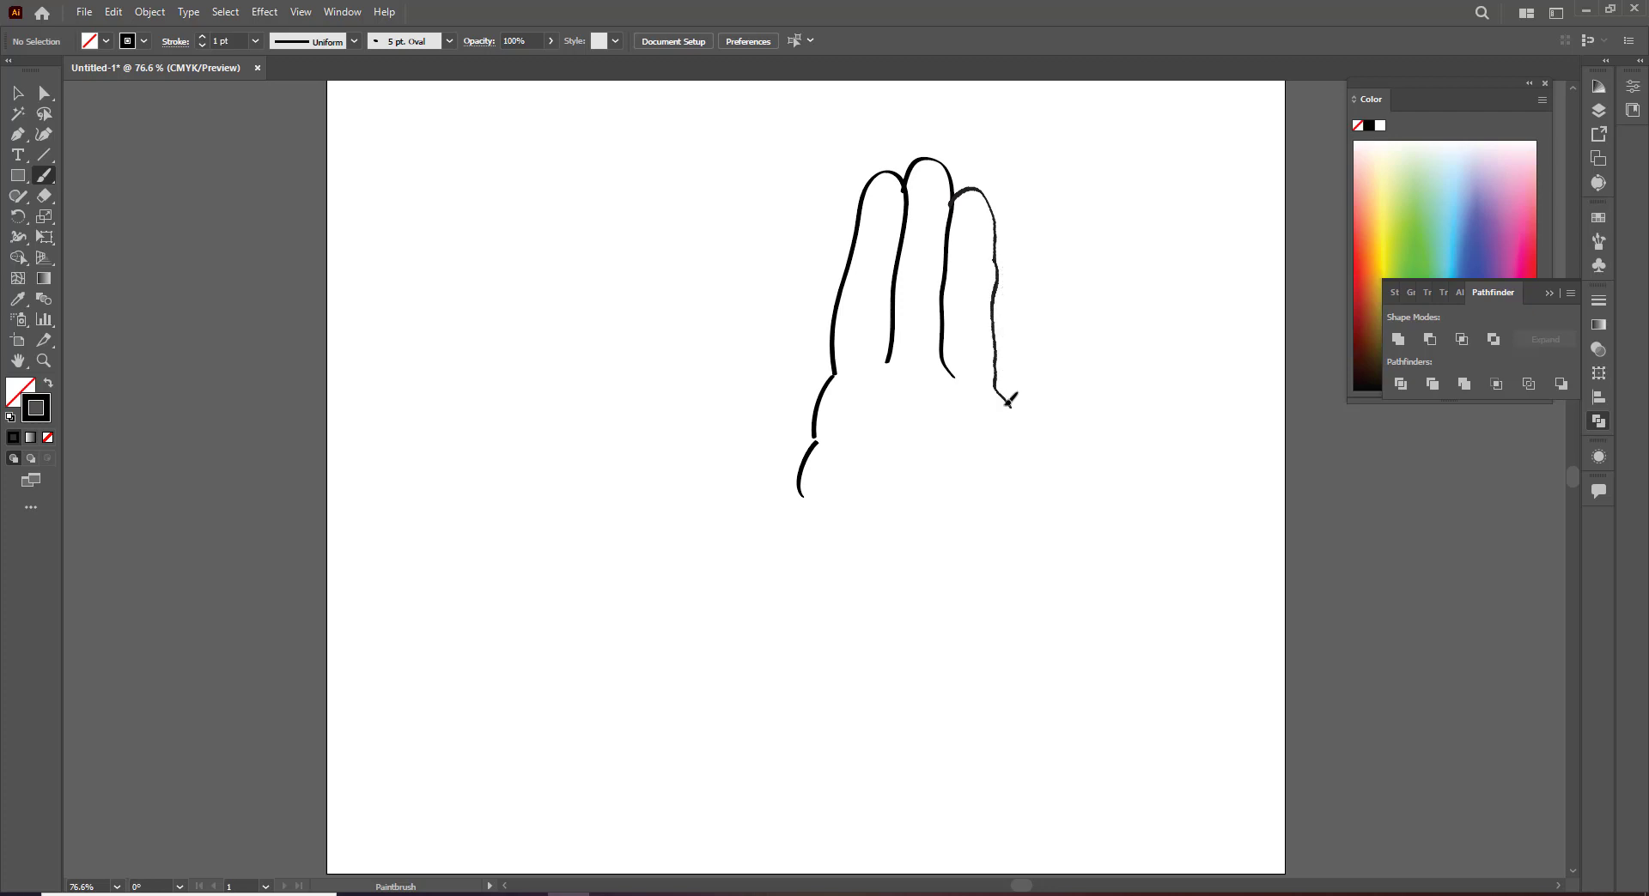
{"action": "left_click_drag", "start_coordinate": [1008, 401], "coordinate": [1010, 407]}
{"action": "mouse_move", "coordinate": [991, 268]}
{"action": "left_mouse_down"}
{"action": "mouse_move", "coordinate": [1029, 265]}
{"action": "mouse_move", "coordinate": [1057, 475]}
{"action": "mouse_move", "coordinate": [1040, 575]}
{"action": "mouse_move", "coordinate": [990, 615]}
{"action": "mouse_move", "coordinate": [951, 613]}
{"action": "left_mouse_up"}
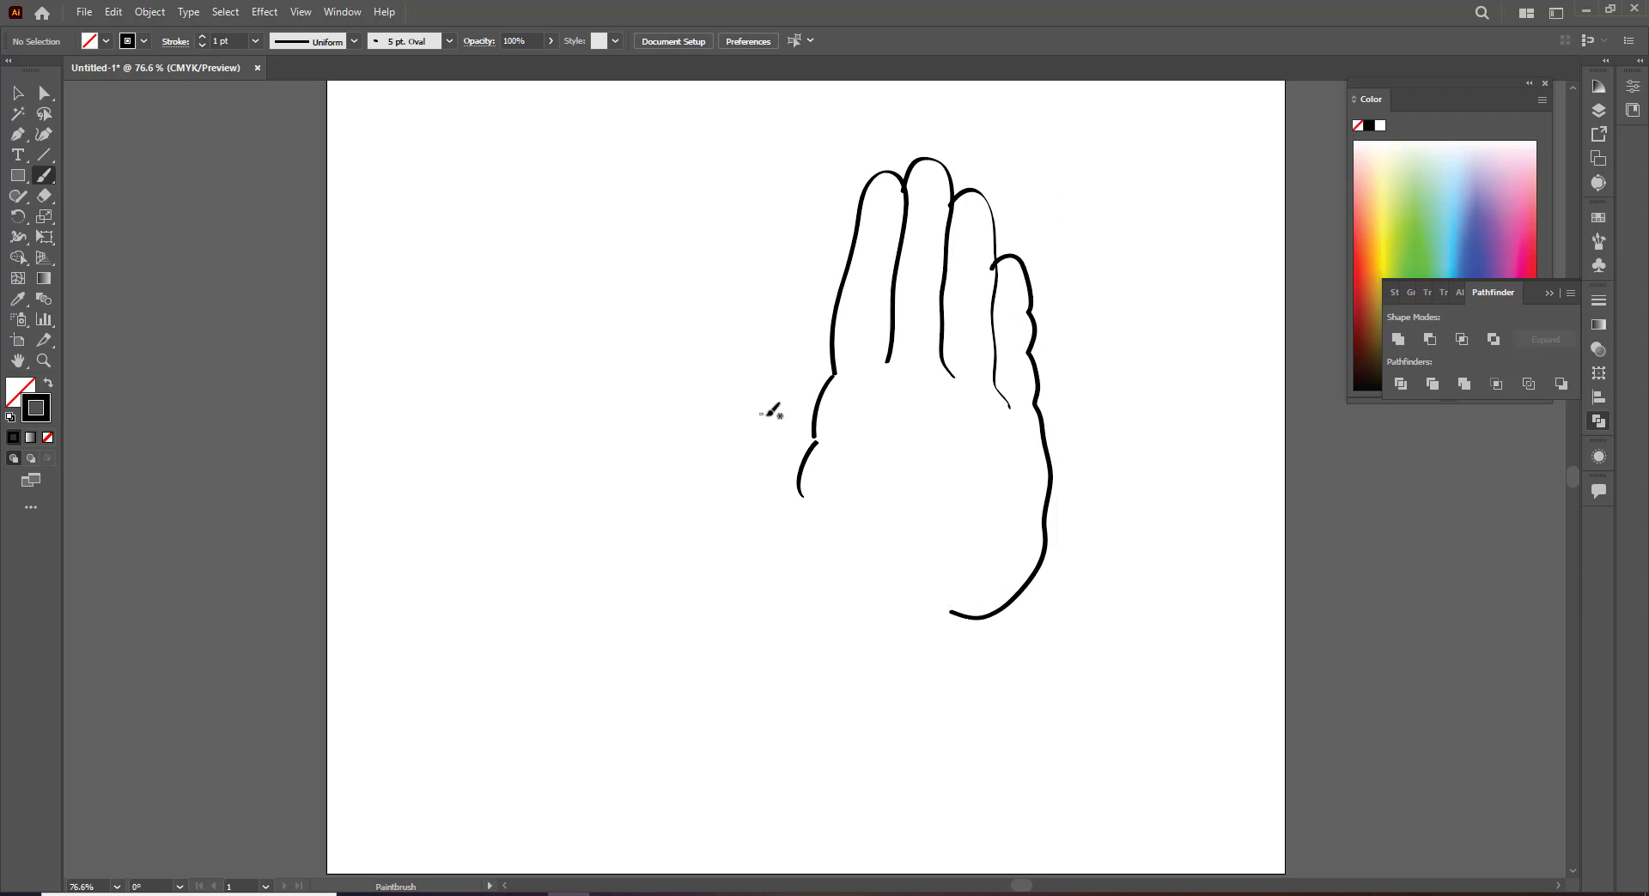
Paint the thumb outline down to the wrist and thicken its upper and outer edges
{"action": "mouse_move", "coordinate": [702, 394]}
{"action": "left_mouse_down"}
{"action": "mouse_move", "coordinate": [741, 397]}
{"action": "mouse_move", "coordinate": [801, 488]}
{"action": "left_mouse_up"}
{"action": "mouse_move", "coordinate": [719, 433]}
{"action": "left_mouse_down"}
{"action": "mouse_move", "coordinate": [788, 582]}
{"action": "mouse_move", "coordinate": [832, 628]}
{"action": "mouse_move", "coordinate": [883, 640]}
{"action": "left_mouse_up"}
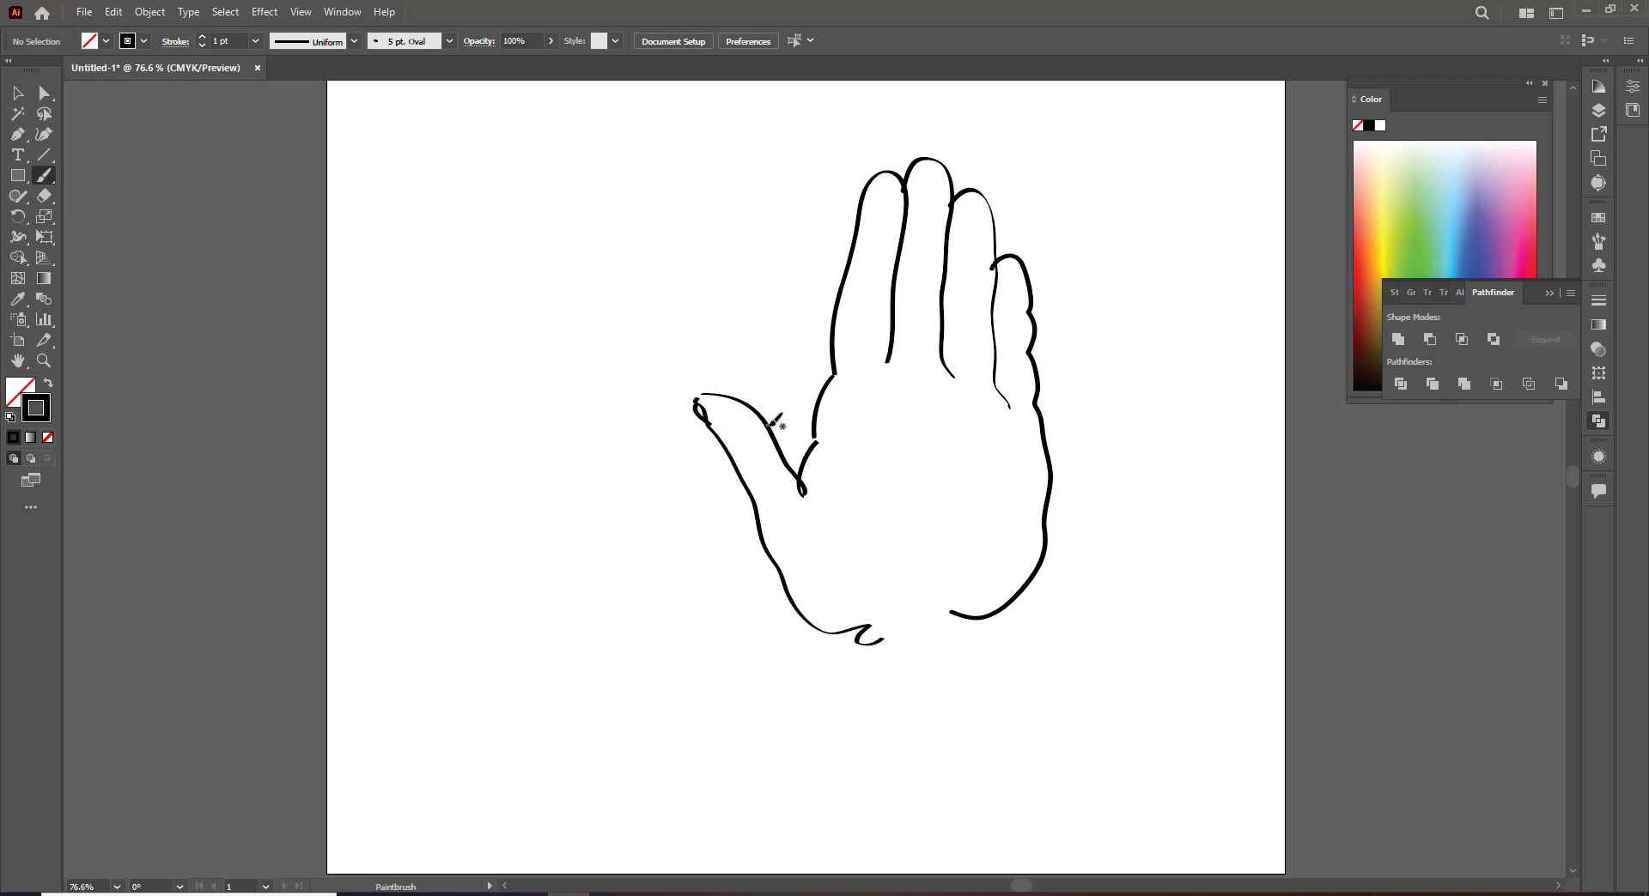
{"action": "left_click_drag", "start_coordinate": [766, 411], "coordinate": [705, 395]}
{"action": "left_click_drag", "start_coordinate": [745, 477], "coordinate": [731, 457]}
Paint short double joint creases across all four fingers
{"action": "left_click_drag", "start_coordinate": [922, 228], "coordinate": [942, 236]}
{"action": "left_click_drag", "start_coordinate": [918, 290], "coordinate": [942, 302]}
{"action": "mouse_move", "coordinate": [965, 245]}
{"action": "left_mouse_down"}
{"action": "mouse_move", "coordinate": [985, 255]}
{"action": "mouse_move", "coordinate": [986, 316]}
{"action": "mouse_move", "coordinate": [1023, 314]}
{"action": "mouse_move", "coordinate": [1024, 354]}
{"action": "left_mouse_up"}
{"action": "mouse_move", "coordinate": [882, 237]}
{"action": "left_mouse_down"}
{"action": "mouse_move", "coordinate": [899, 243]}
{"action": "mouse_move", "coordinate": [887, 301]}
{"action": "left_mouse_up"}
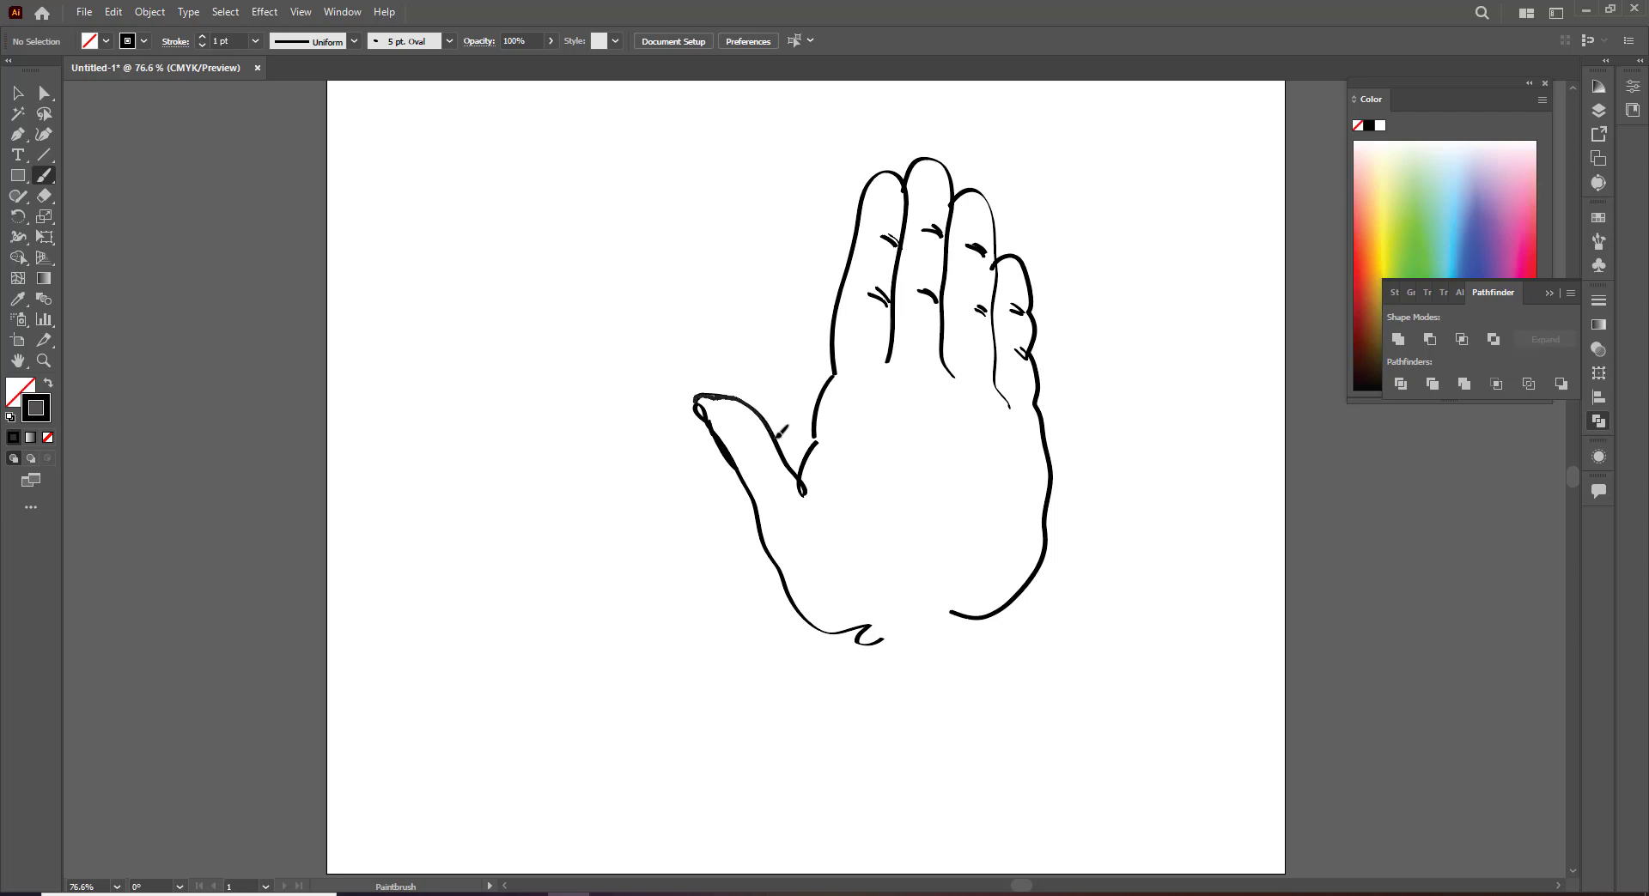
Reinforce the outline between thumb and index finger and at the fingertips, and add curved folds at the heel of the hand
{"action": "left_click_drag", "start_coordinate": [797, 464], "coordinate": [819, 433]}
{"action": "left_click_drag", "start_coordinate": [912, 187], "coordinate": [935, 186]}
{"action": "left_click_drag", "start_coordinate": [963, 619], "coordinate": [983, 629]}
{"action": "left_click_drag", "start_coordinate": [841, 640], "coordinate": [916, 641]}
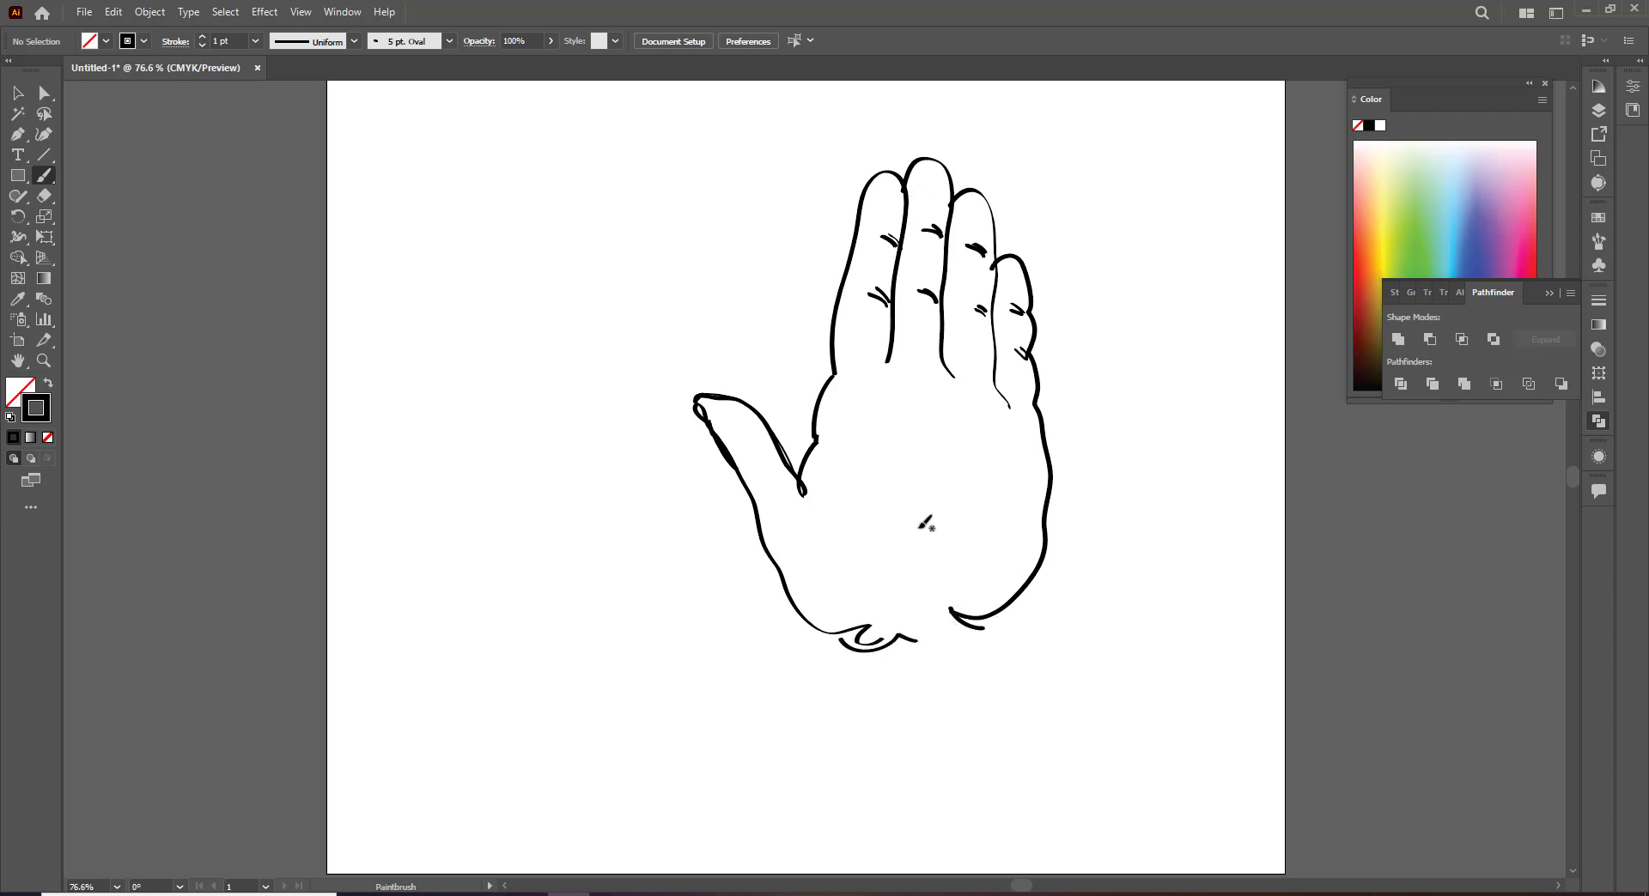
Paint curved crease lines across the palm and below the base of each finger
{"action": "left_click_drag", "start_coordinate": [904, 512], "coordinate": [930, 592]}
{"action": "mouse_move", "coordinate": [966, 399]}
{"action": "left_mouse_down"}
{"action": "mouse_move", "coordinate": [980, 439]}
{"action": "mouse_move", "coordinate": [1035, 466]}
{"action": "left_mouse_up"}
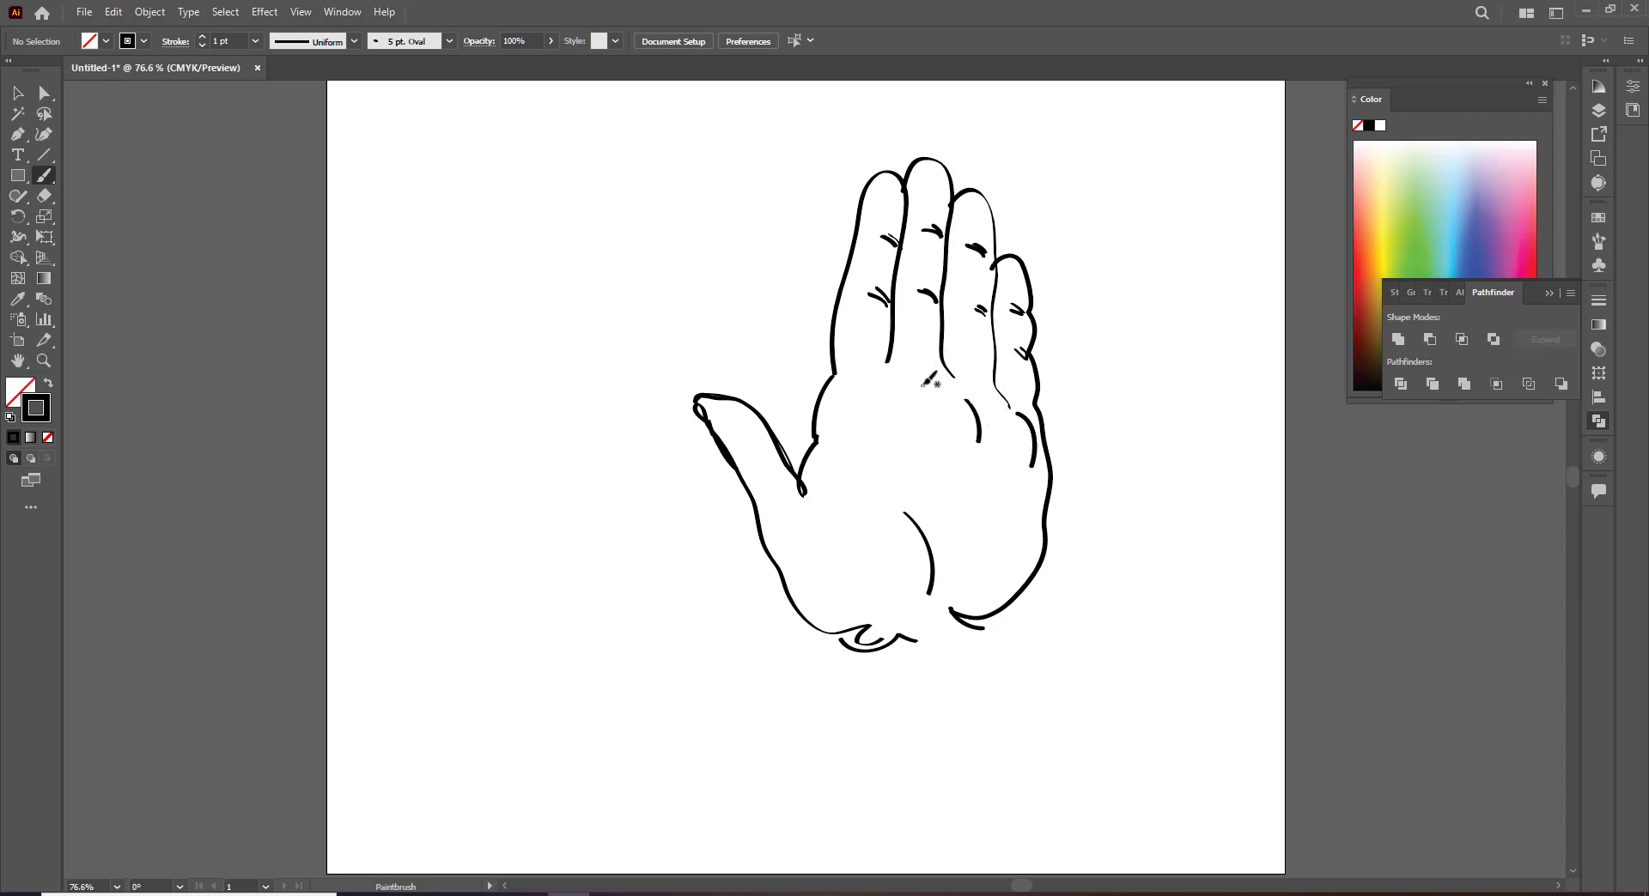
{"action": "mouse_move", "coordinate": [926, 375]}
{"action": "left_mouse_down"}
{"action": "mouse_move", "coordinate": [925, 407]}
{"action": "mouse_move", "coordinate": [900, 424]}
{"action": "mouse_move", "coordinate": [858, 398]}
{"action": "mouse_move", "coordinate": [866, 410]}
{"action": "left_mouse_up"}
{"action": "left_click_drag", "start_coordinate": [980, 452], "coordinate": [1037, 492]}
{"action": "left_click_drag", "start_coordinate": [830, 442], "coordinate": [982, 522]}
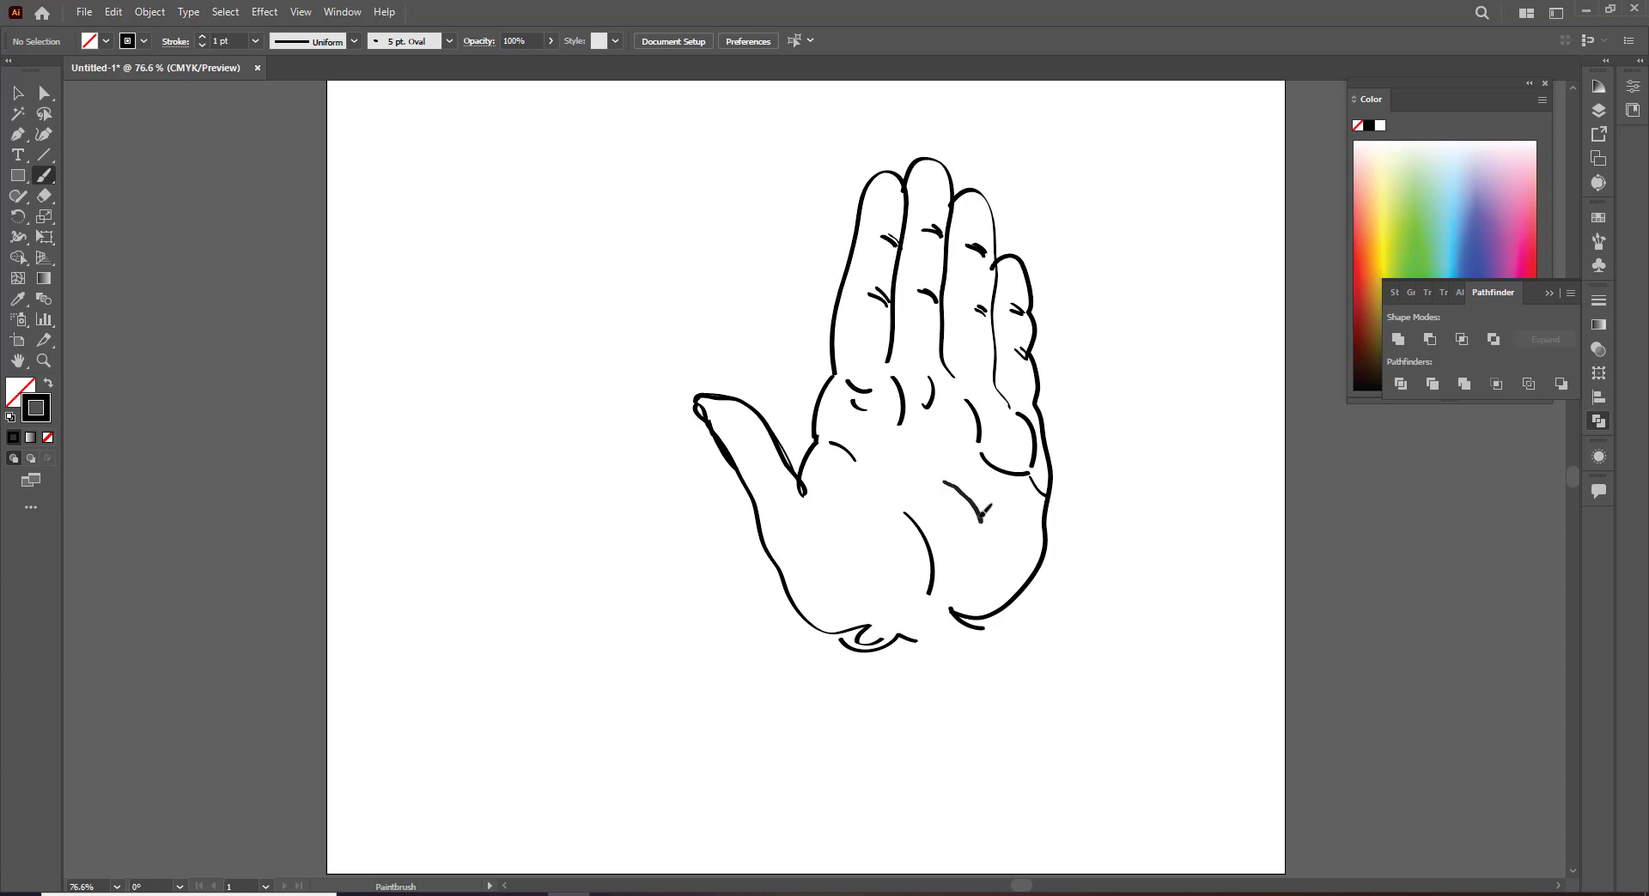
Paint the upper and lower forearm contours running from the hand toward the artboard's left side
{"action": "left_click_drag", "start_coordinate": [517, 429], "coordinate": [743, 482]}
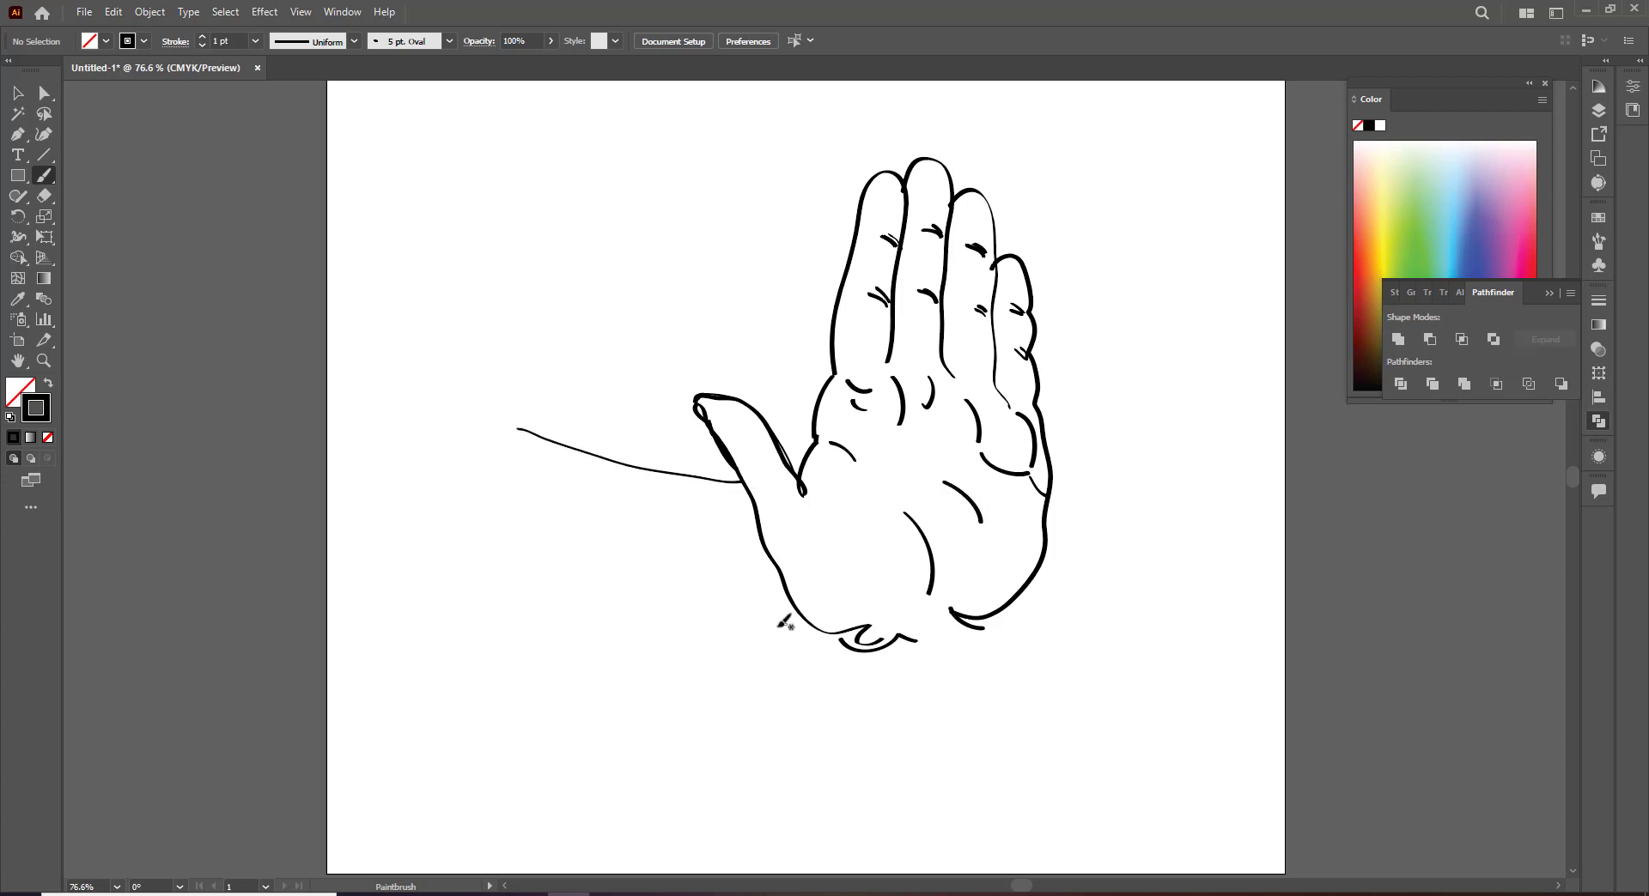
{"action": "mouse_move", "coordinate": [521, 687]}
{"action": "left_mouse_down"}
{"action": "mouse_move", "coordinate": [846, 662]}
{"action": "mouse_move", "coordinate": [944, 645]}
{"action": "mouse_move", "coordinate": [979, 619]}
{"action": "left_mouse_up"}
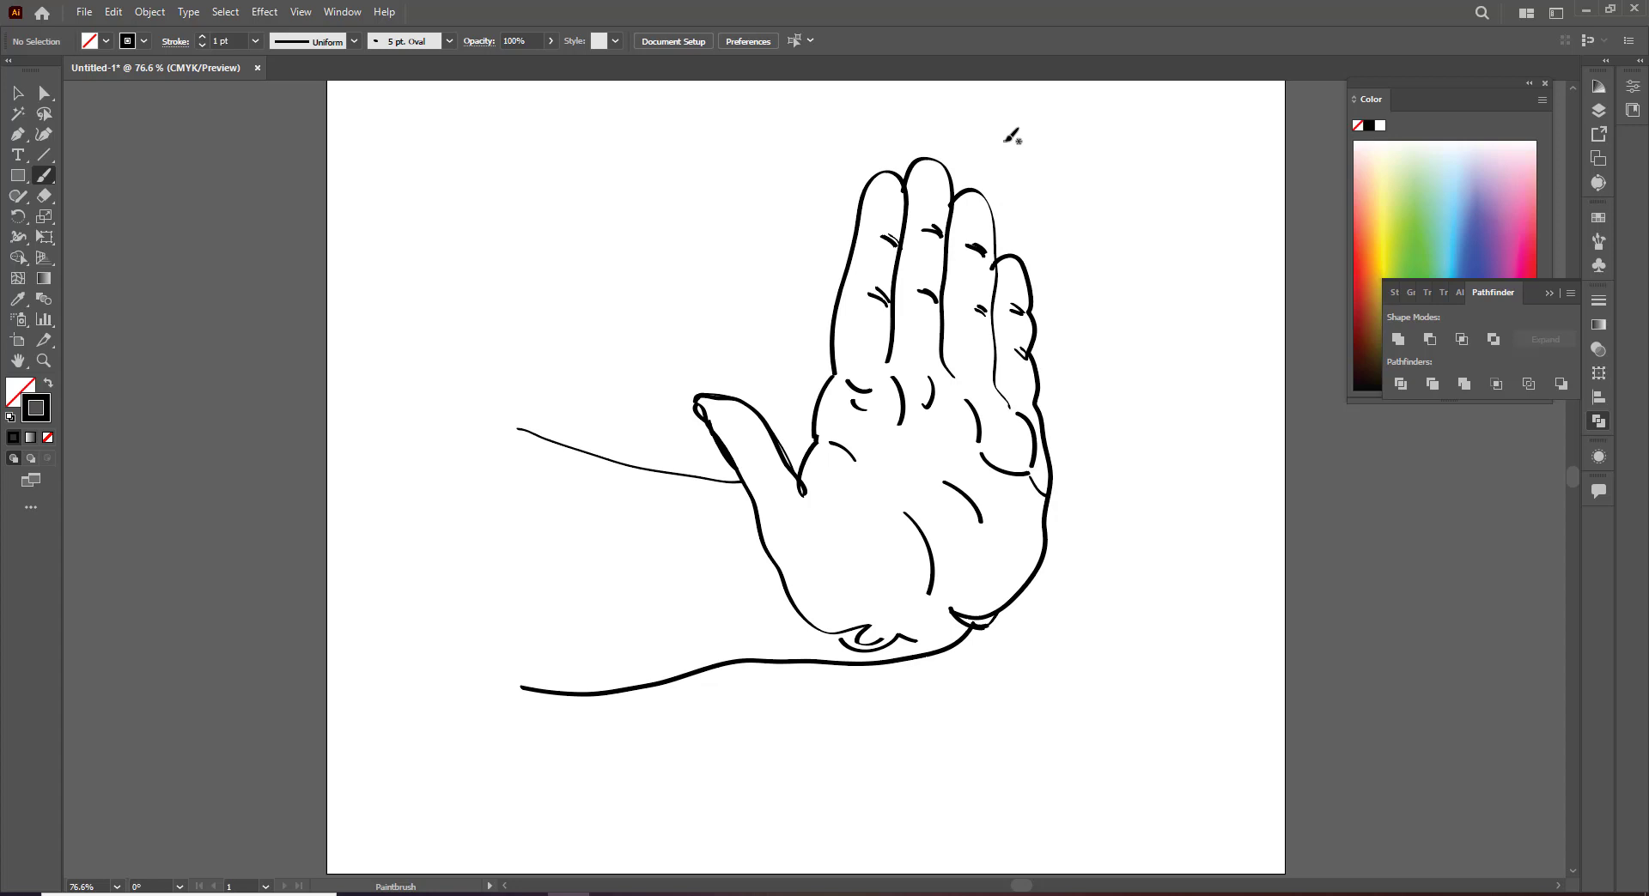
Adjust the start of the ring finger's path with the Curvature tool so it meets the middle finger's outline
{"action": "left_click", "coordinate": [18, 93]}
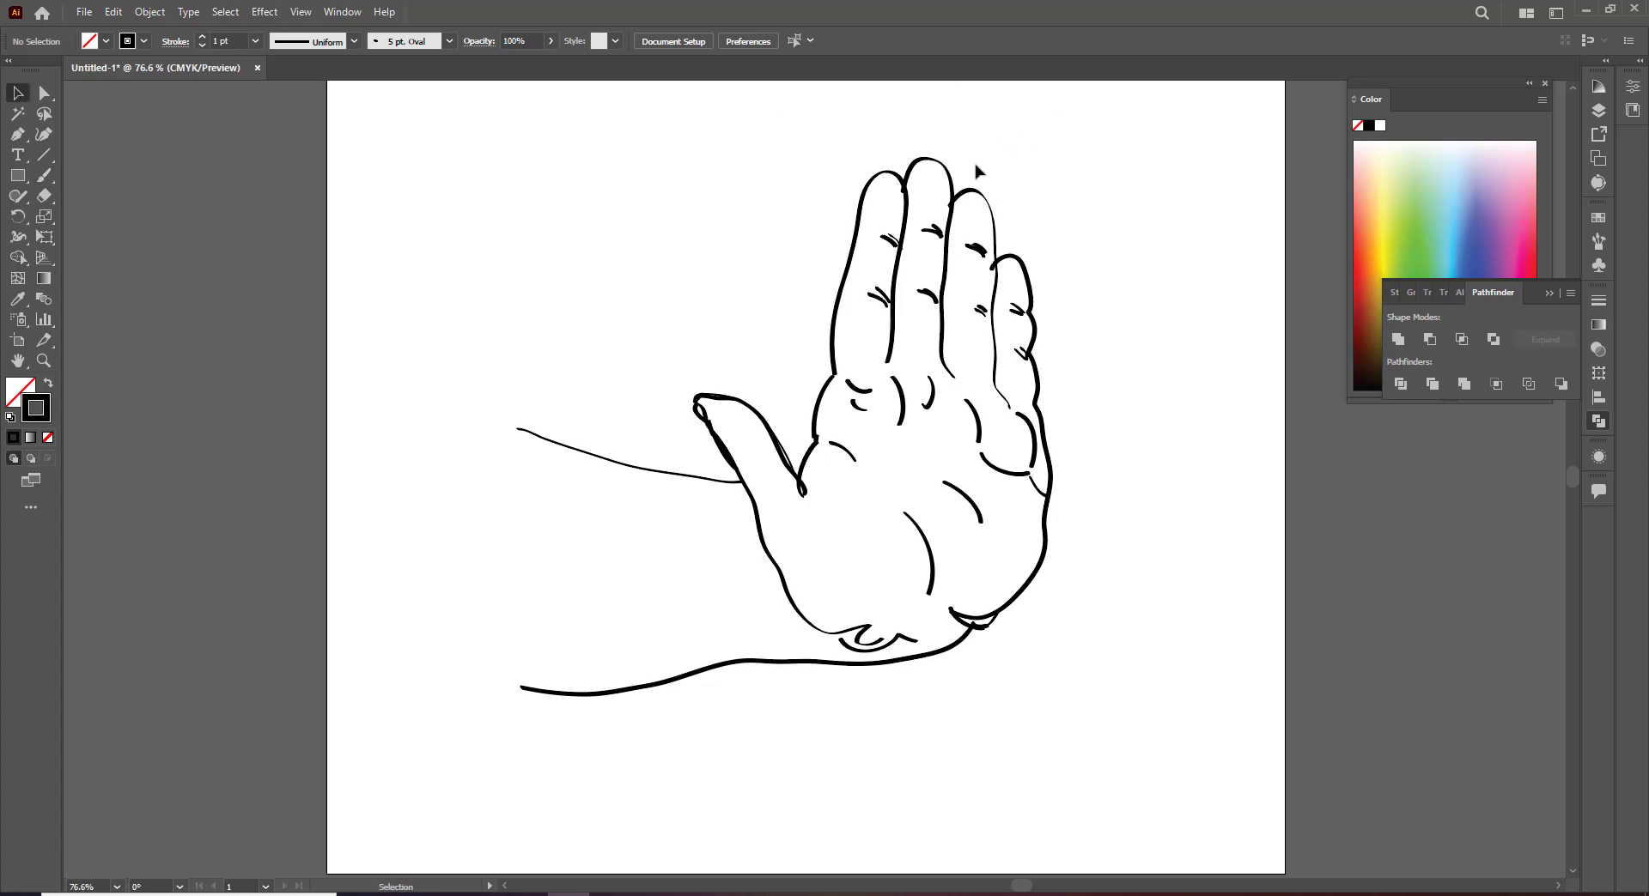
{"action": "left_click", "coordinate": [952, 204]}
{"action": "left_click", "coordinate": [952, 204]}
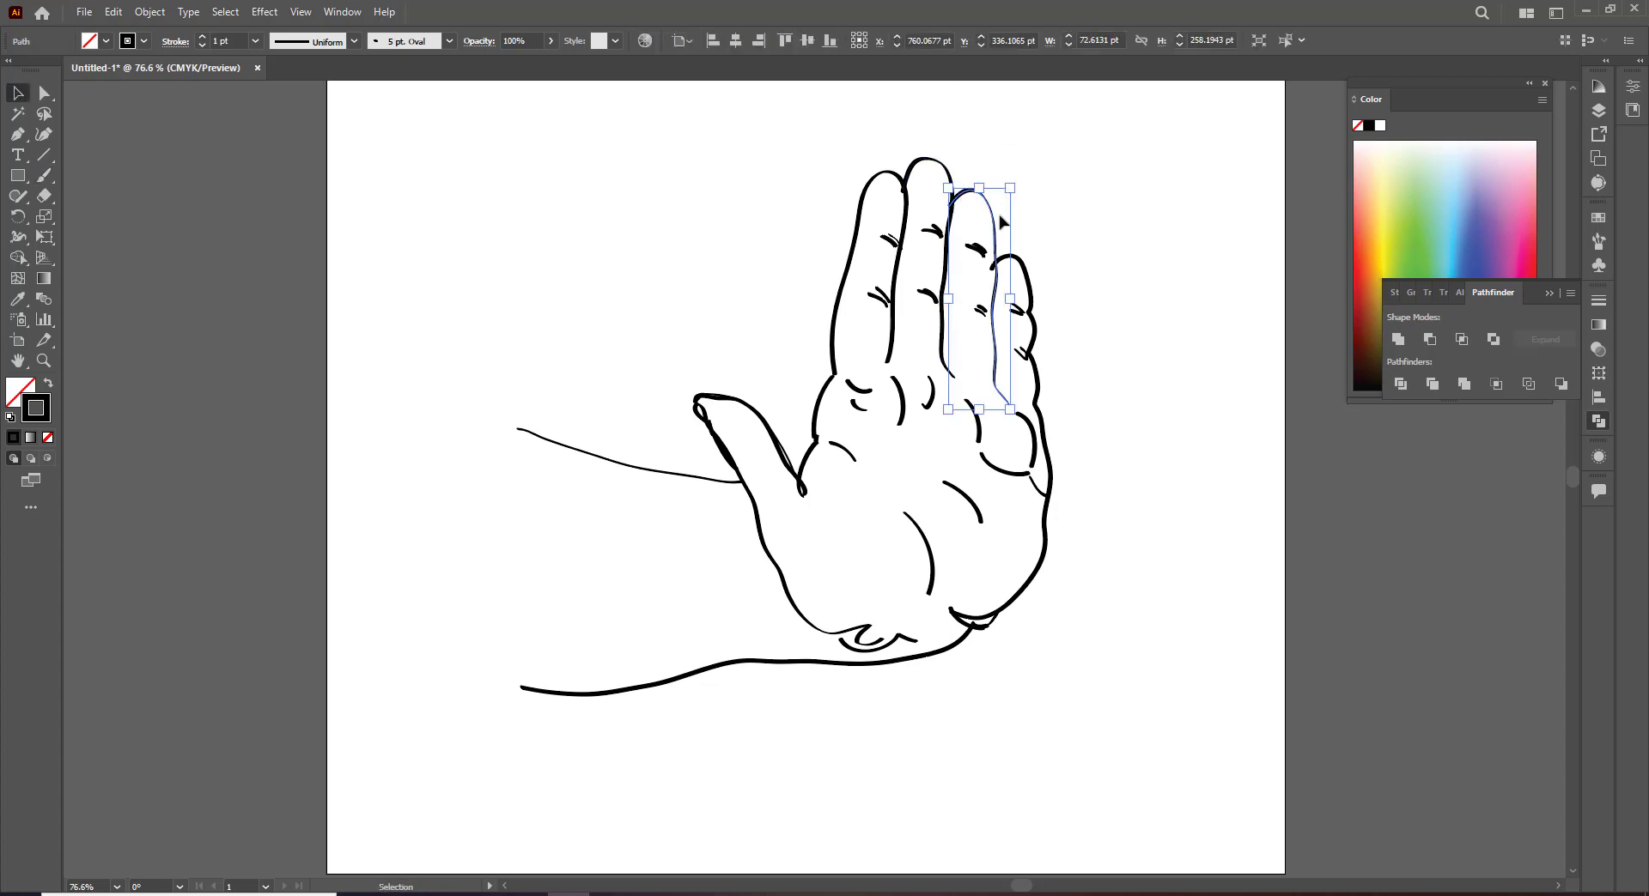
{"action": "scroll", "coordinate": [976, 217], "scroll_direction": "up", "scroll_amount": 4}
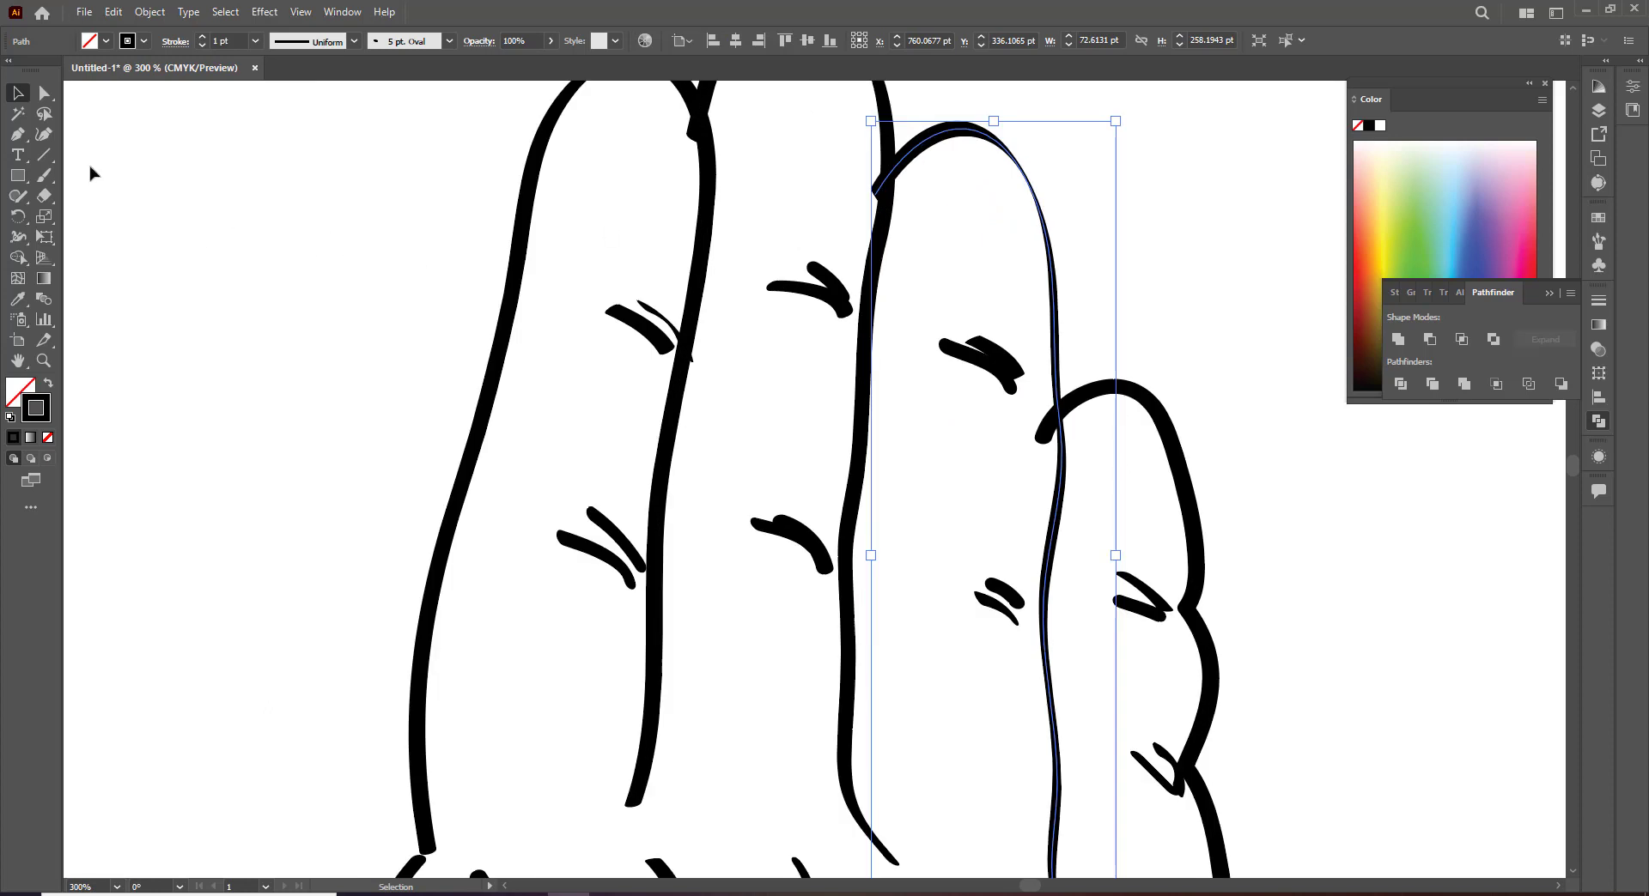
{"action": "left_click", "coordinate": [44, 134]}
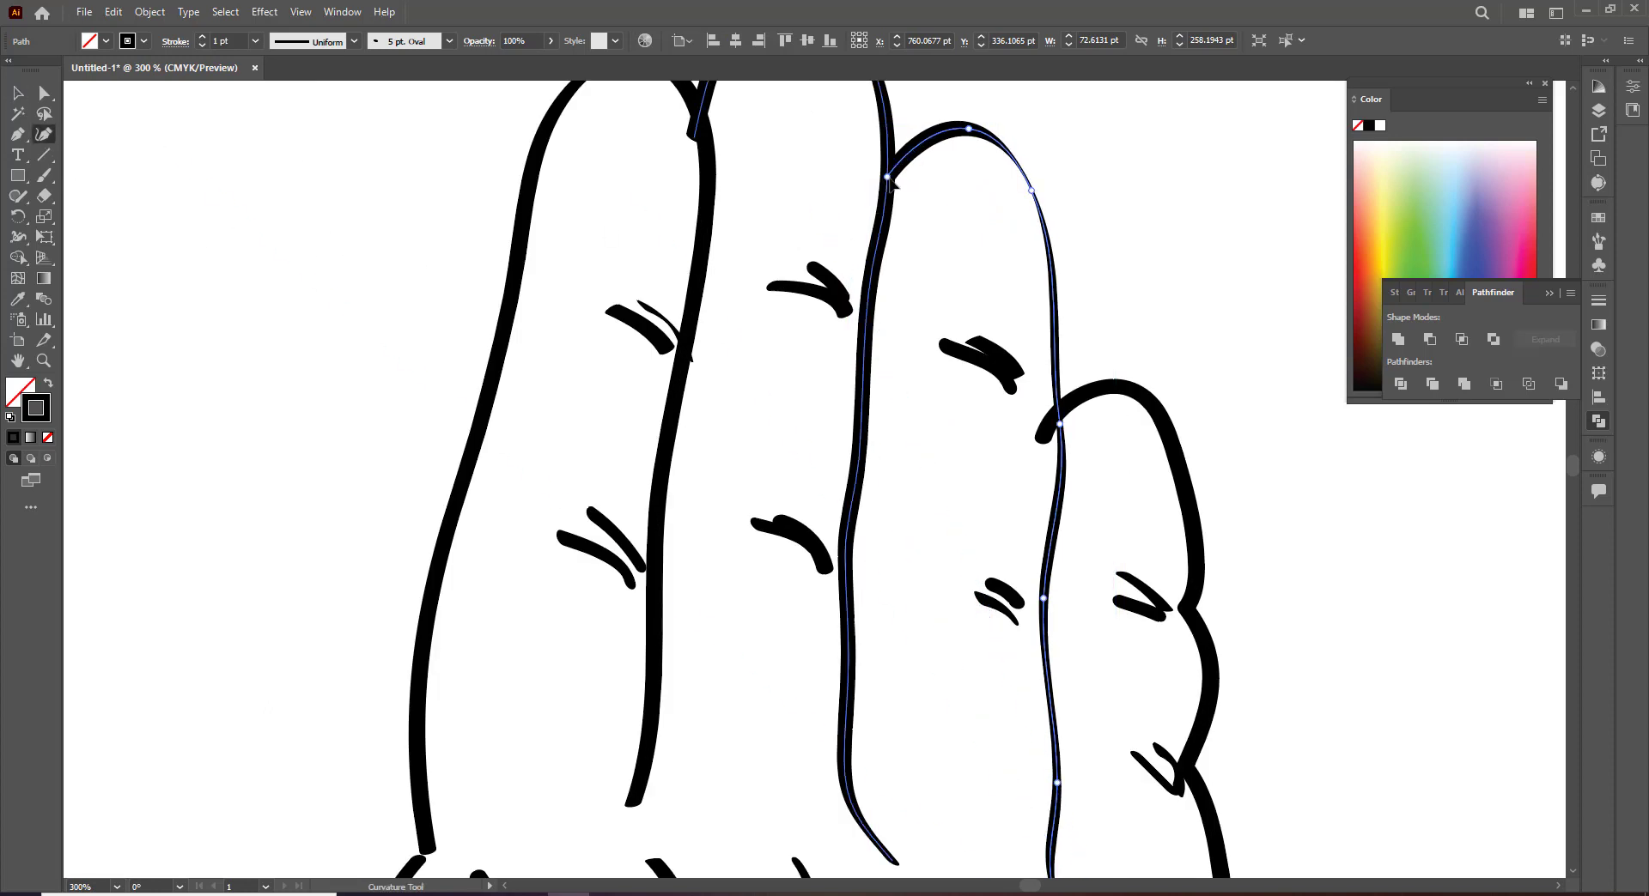
{"action": "scroll", "coordinate": [896, 184], "scroll_direction": "up", "scroll_amount": 3}
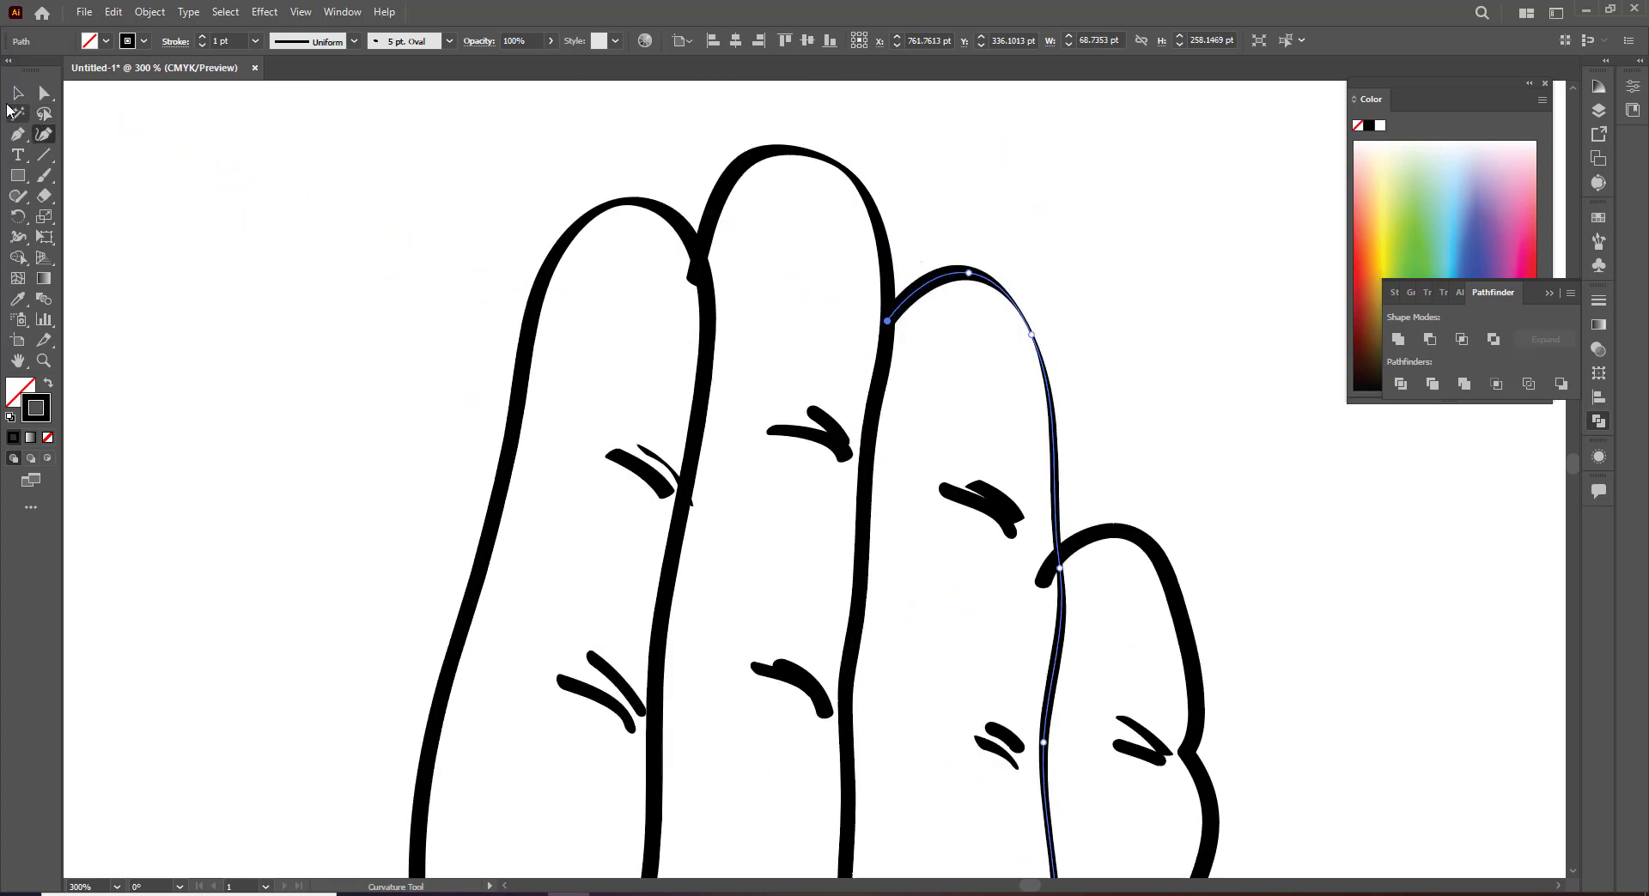
{"action": "left_click", "coordinate": [18, 92]}
{"action": "left_click", "coordinate": [436, 210]}
Reshape the middle finger's path with the Curvature tool, joining its start to the index finger and rounding its tip
{"action": "left_click", "coordinate": [709, 220]}
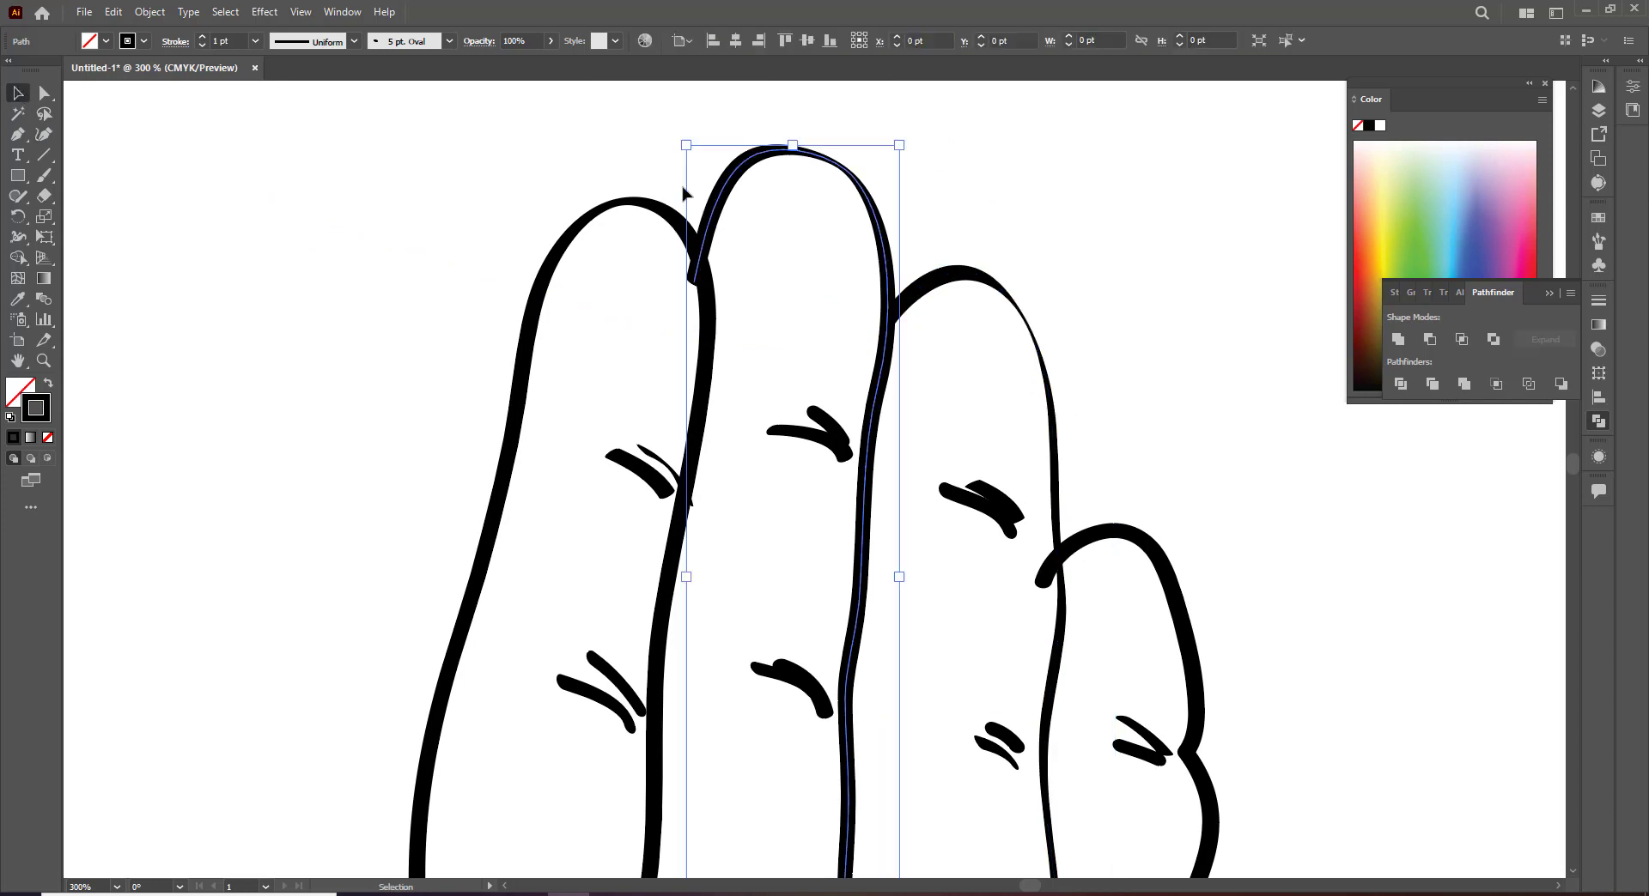
{"action": "left_click", "coordinate": [43, 134]}
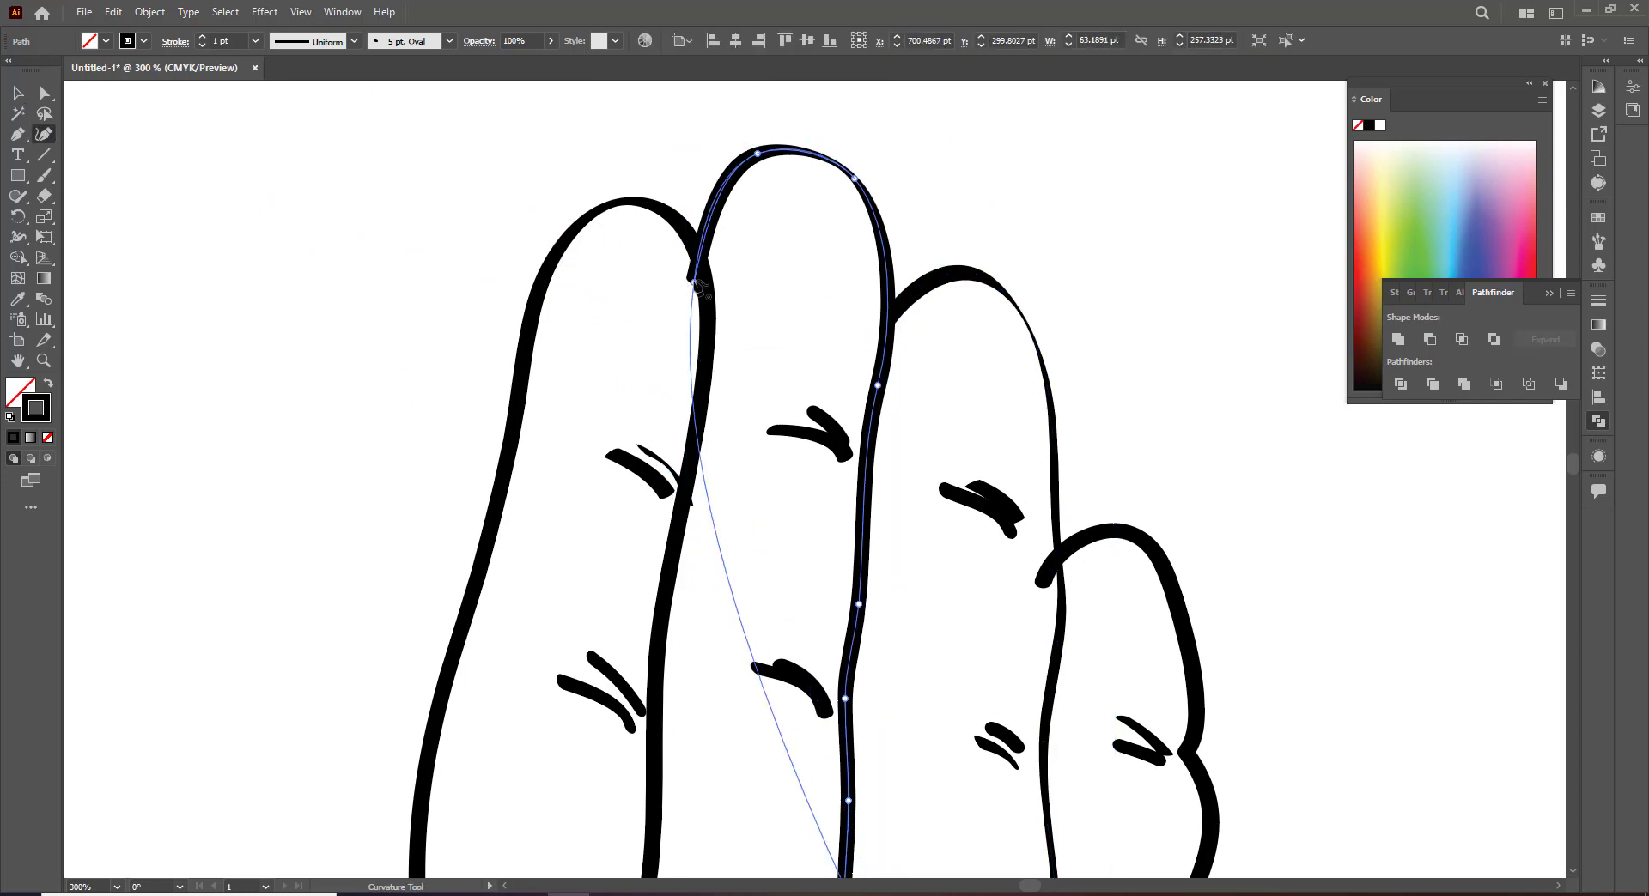
{"action": "left_click_drag", "start_coordinate": [693, 282], "coordinate": [702, 270]}
{"action": "left_click_drag", "start_coordinate": [756, 153], "coordinate": [862, 162]}
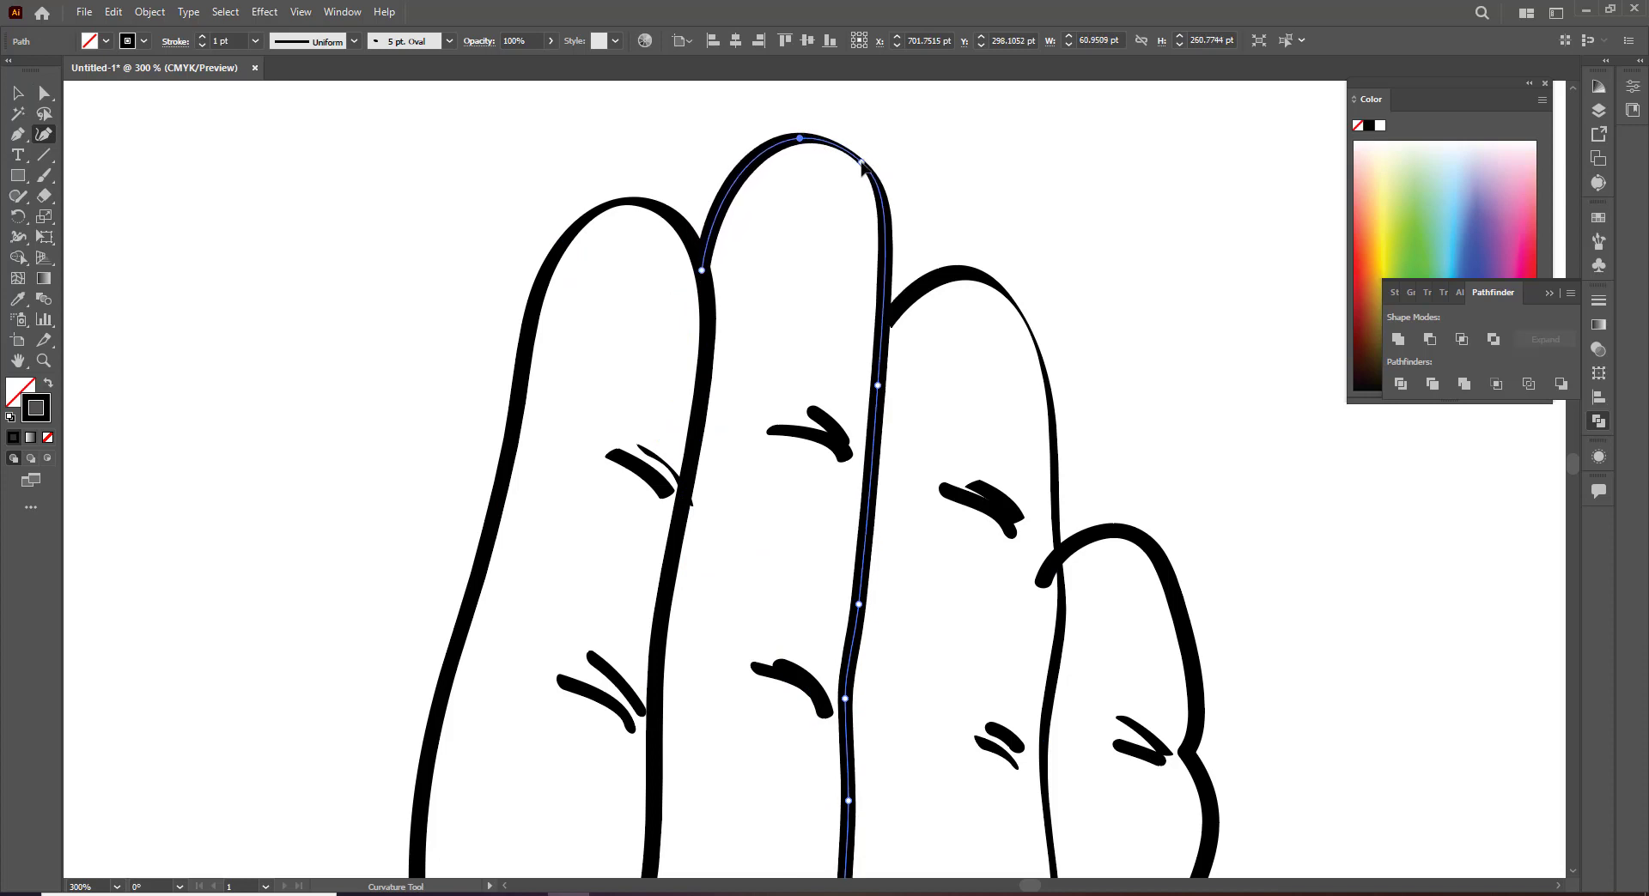
{"action": "left_click_drag", "start_coordinate": [877, 386], "coordinate": [887, 377]}
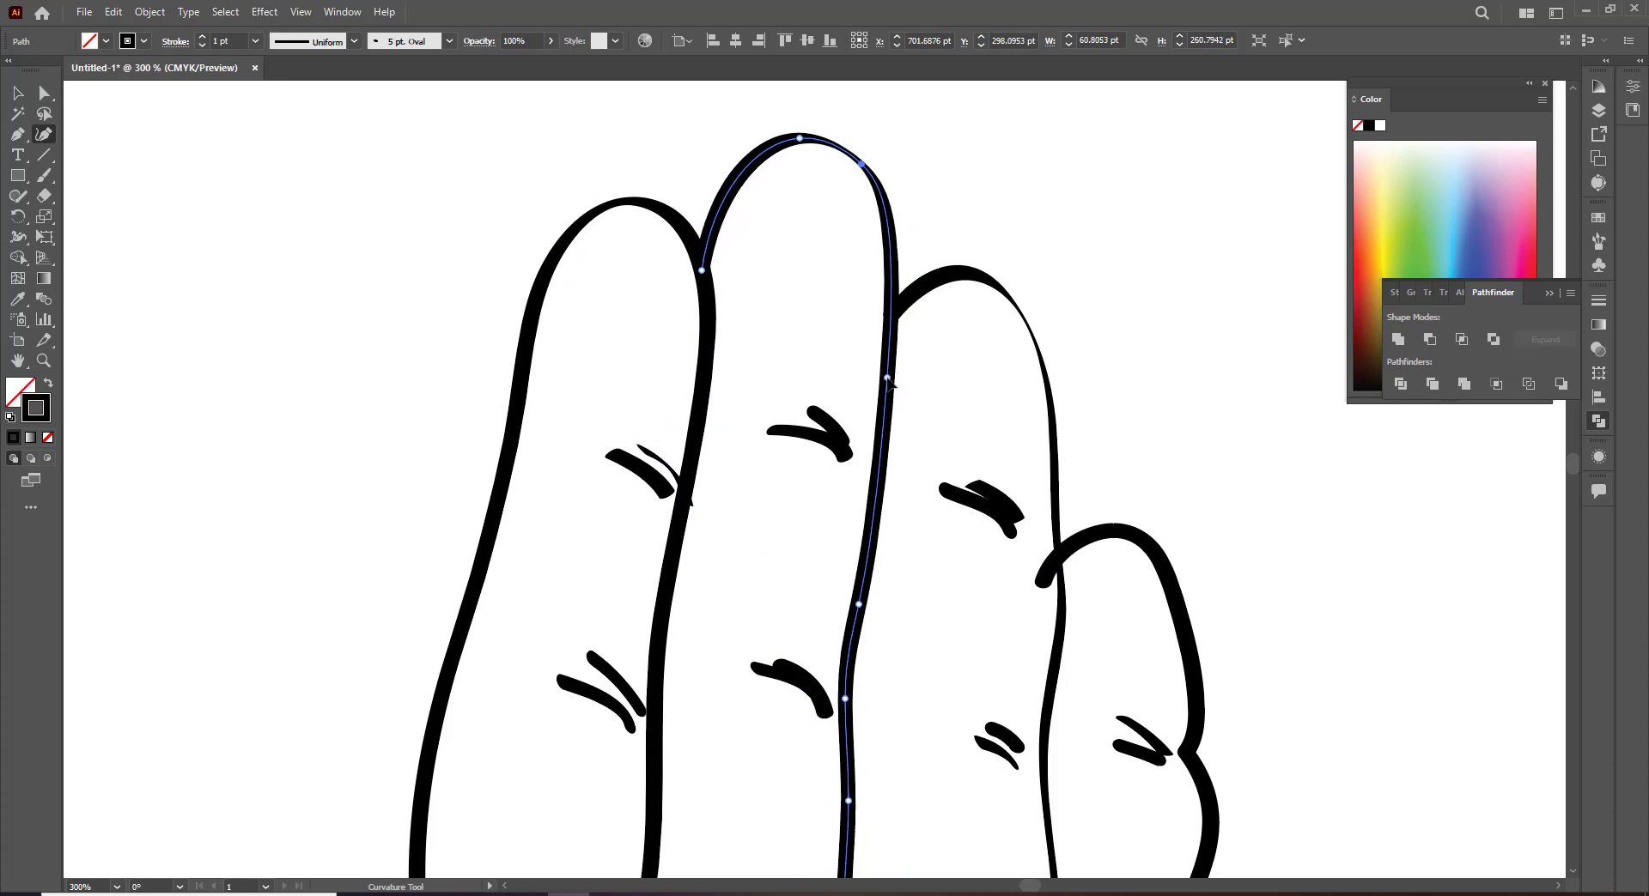
{"action": "left_click", "coordinate": [17, 93]}
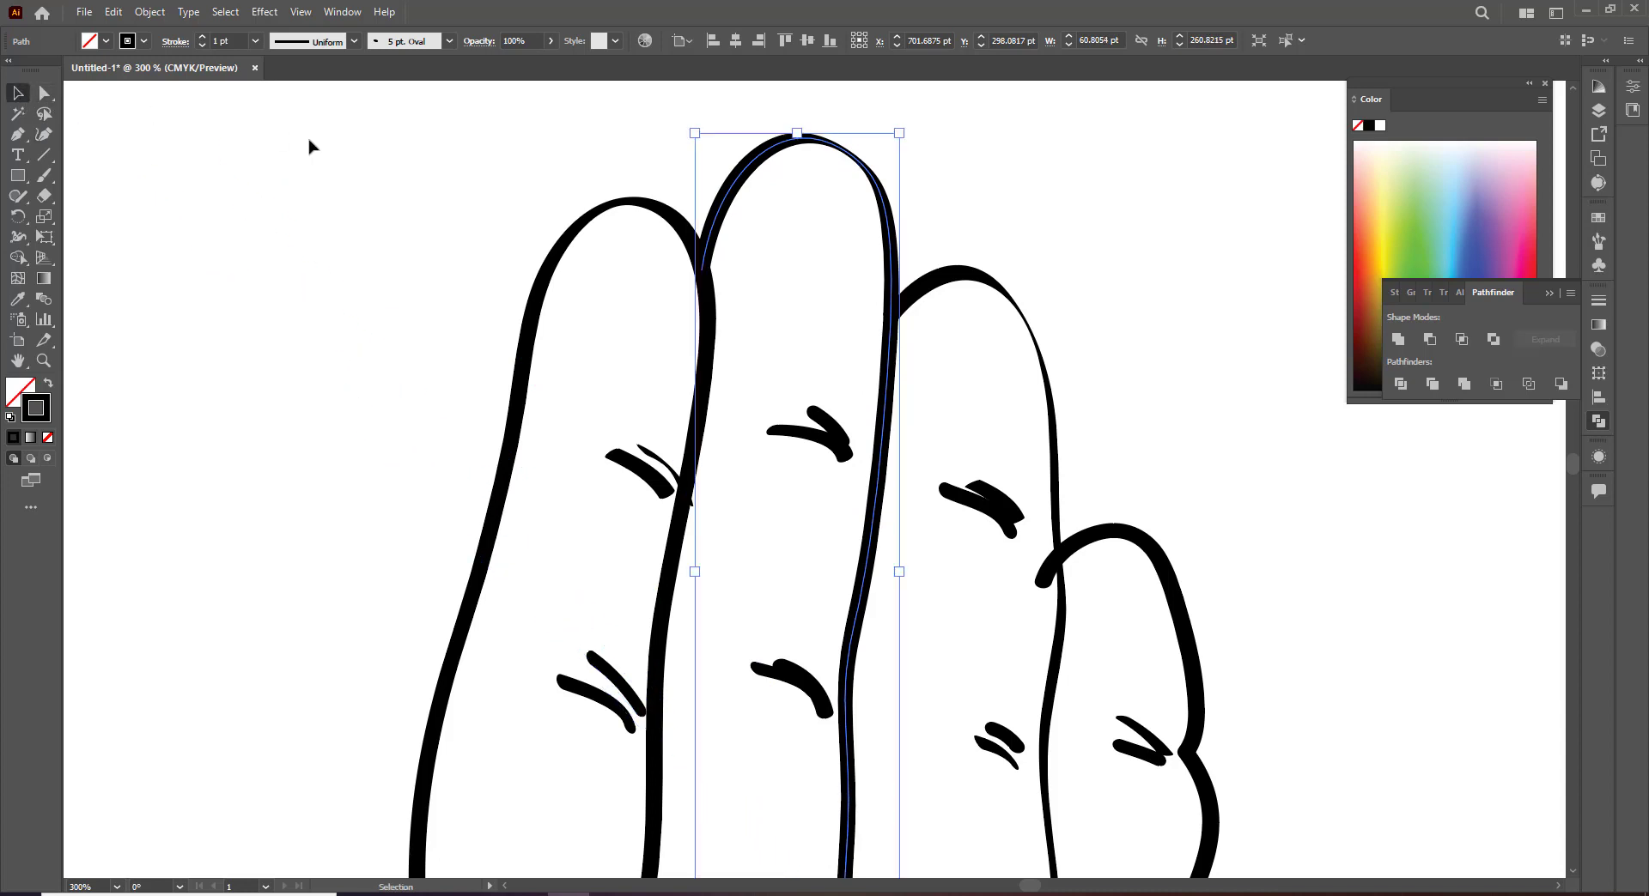
{"action": "left_click", "coordinate": [485, 237]}
Align the short connecting stroke between the index finger's base and the thumb web with the hand outline using the Curvature tool
{"action": "scroll", "coordinate": [670, 455], "scroll_direction": "down", "scroll_amount": 8}
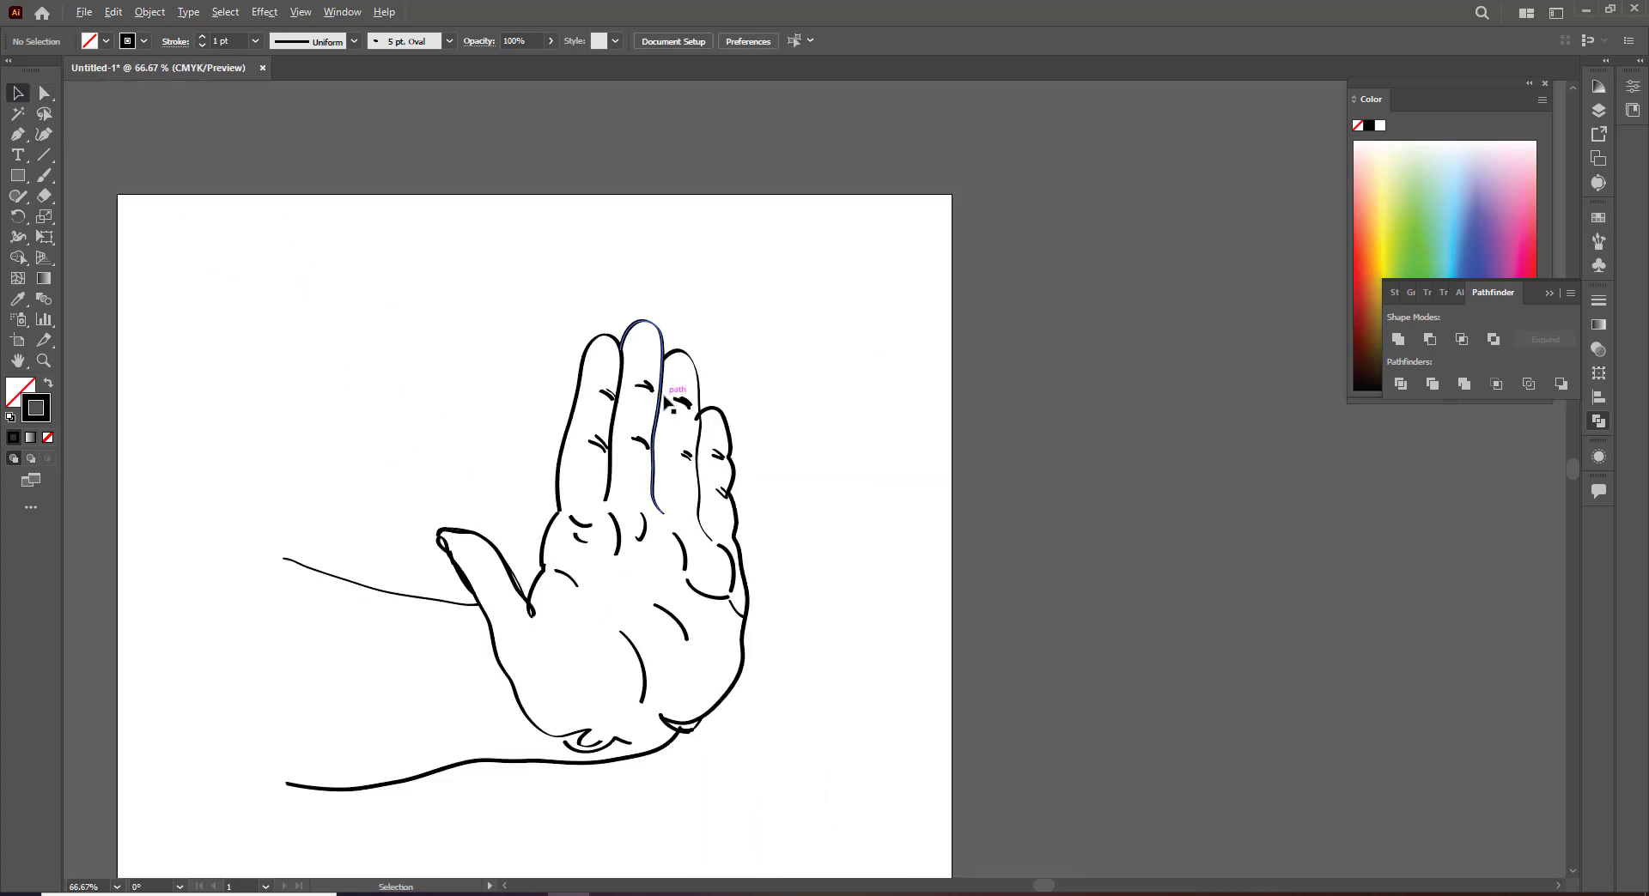
{"action": "scroll", "coordinate": [719, 429], "scroll_direction": "up", "scroll_amount": 4}
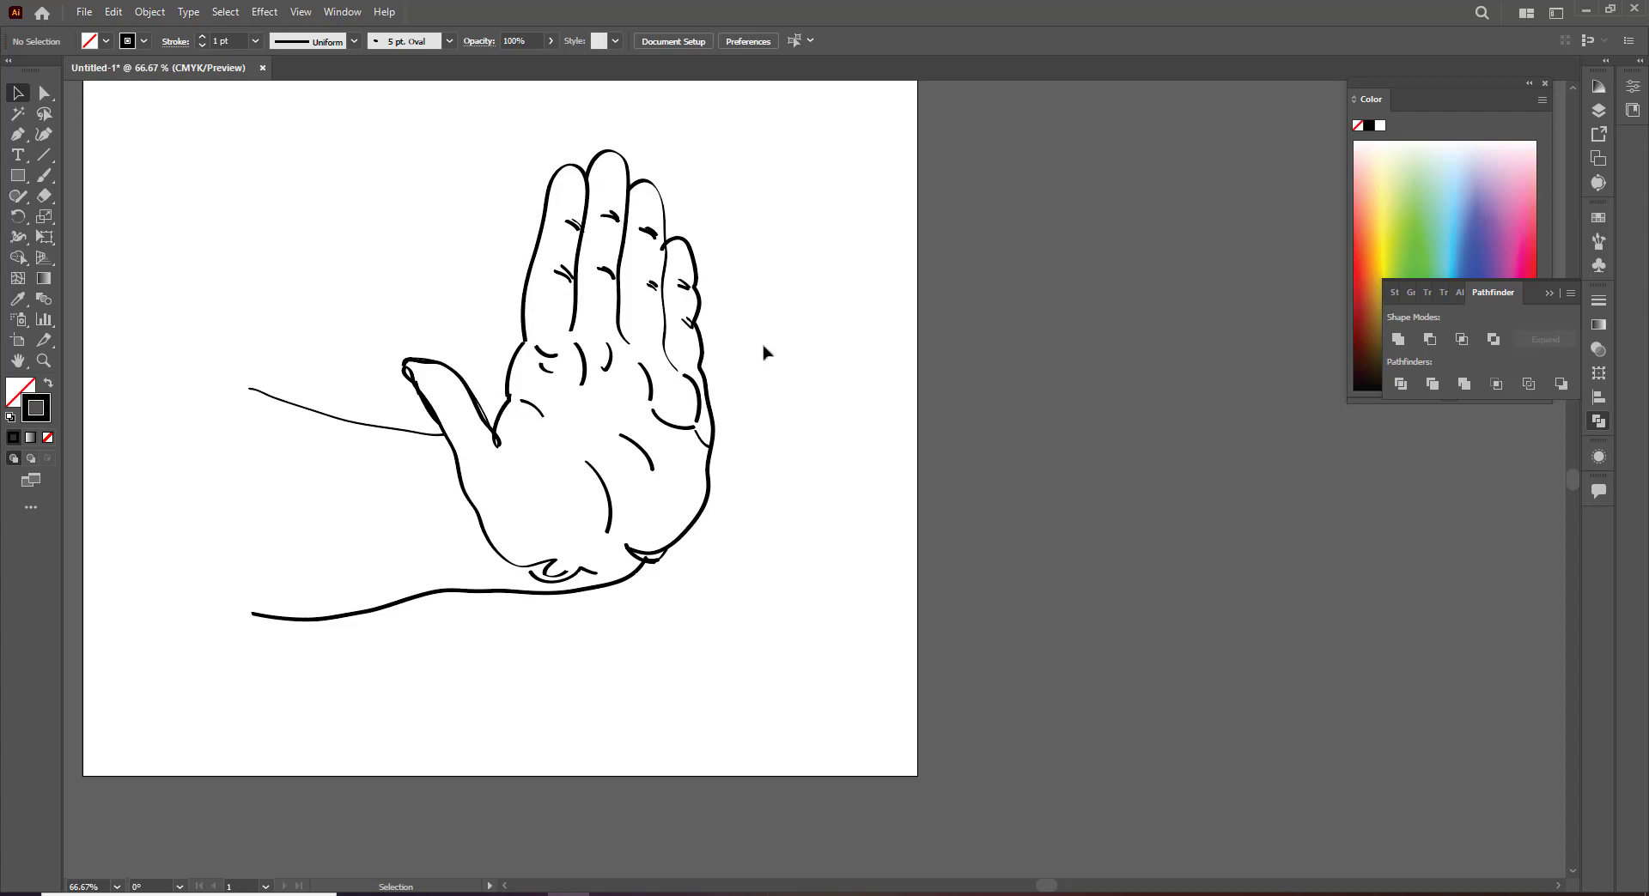
{"action": "scroll", "coordinate": [1046, 886], "scroll_direction": "right", "scroll_amount": 3}
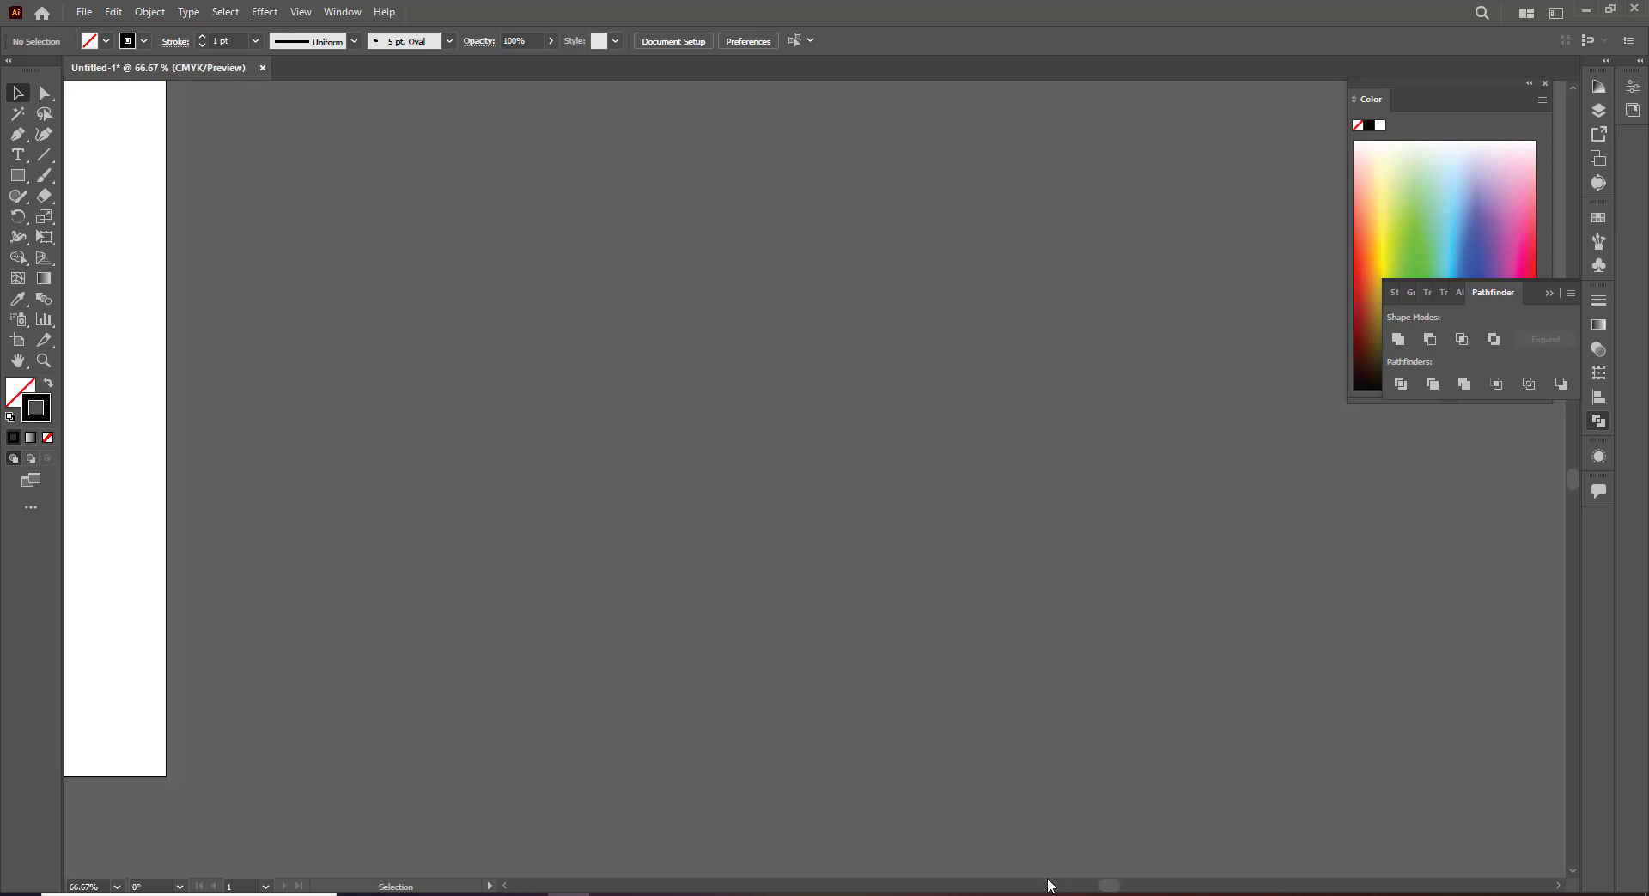
{"action": "mouse_move", "coordinate": [1102, 888]}
{"action": "left_mouse_down"}
{"action": "mouse_move", "coordinate": [1004, 887]}
{"action": "mouse_move", "coordinate": [1030, 887]}
{"action": "left_mouse_up"}
{"action": "scroll", "coordinate": [842, 553], "scroll_direction": "up", "scroll_amount": 2}
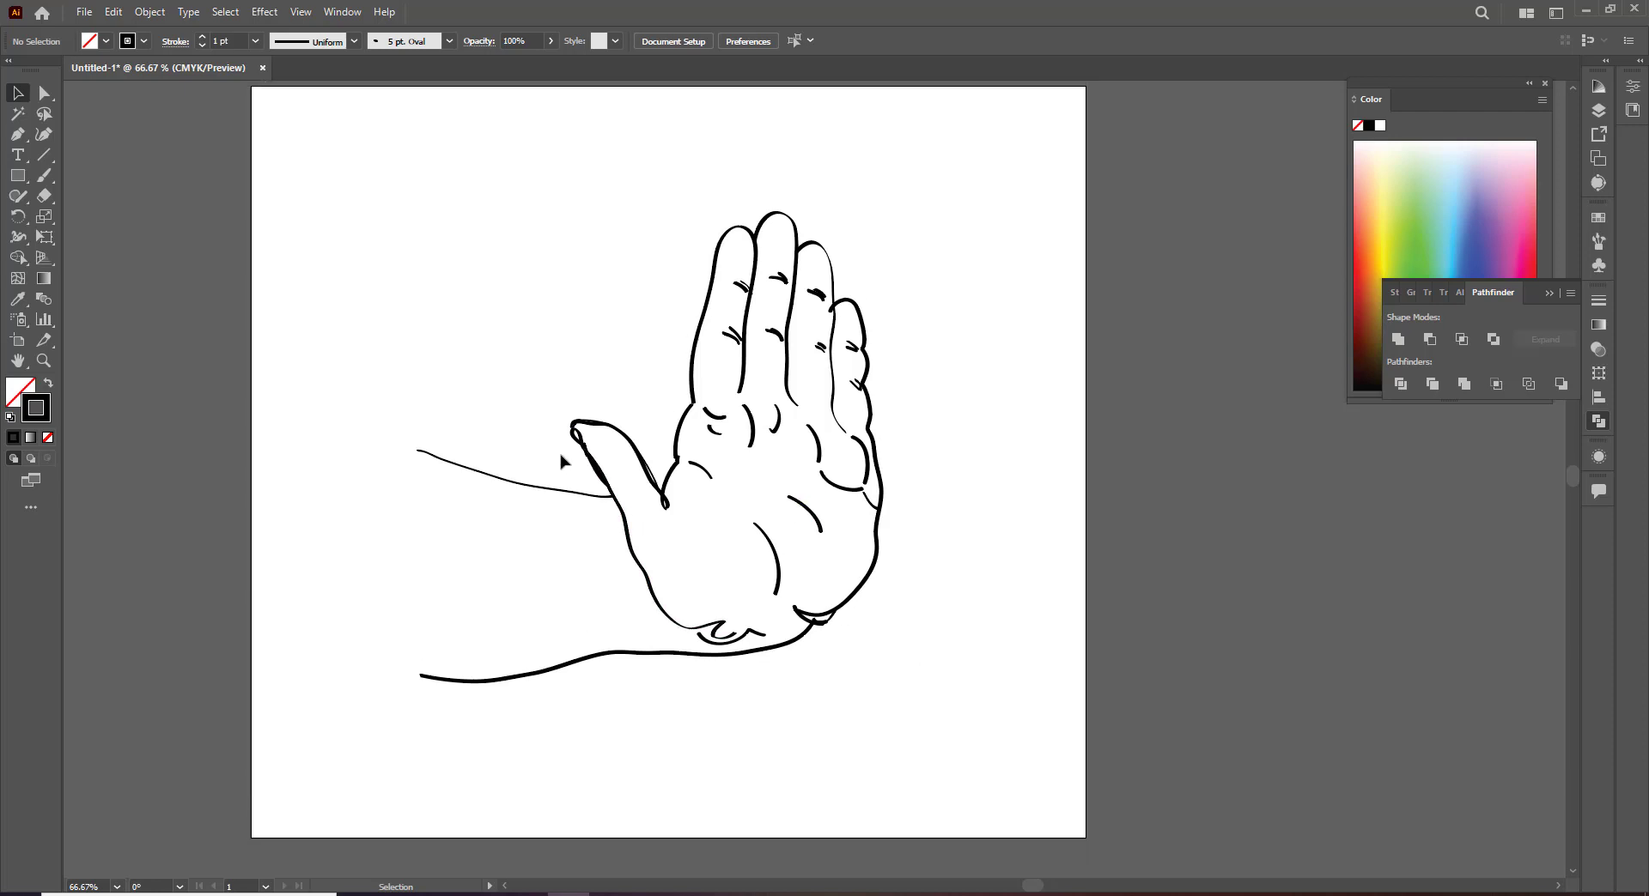
{"action": "scroll", "coordinate": [561, 462], "scroll_direction": "up", "scroll_amount": 4}
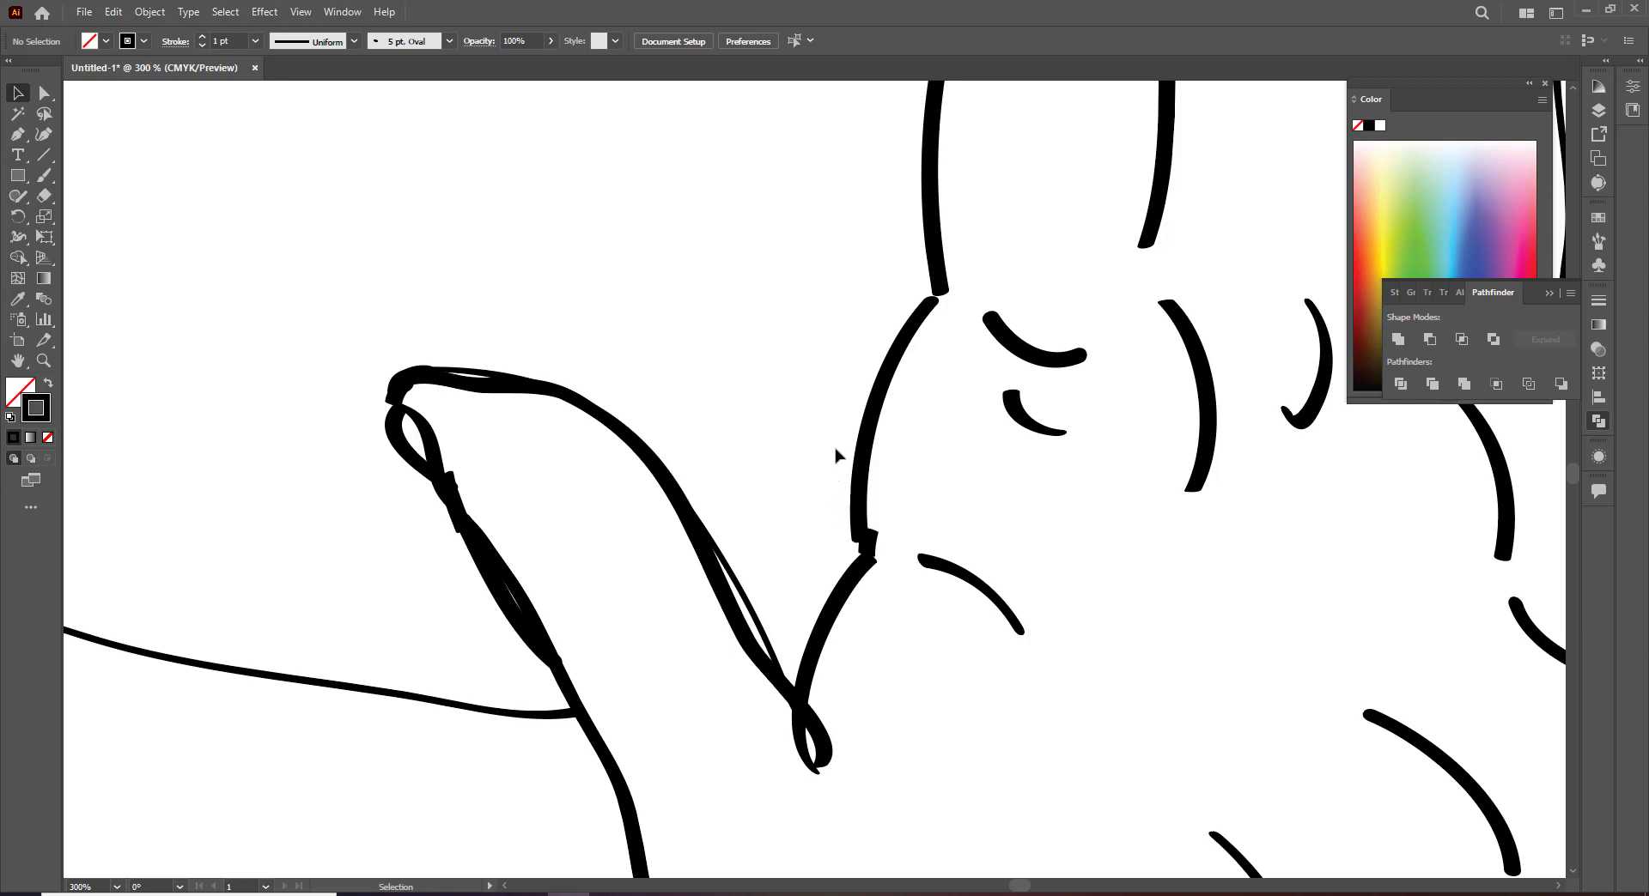
{"action": "left_click_drag", "start_coordinate": [1013, 887], "coordinate": [1024, 886]}
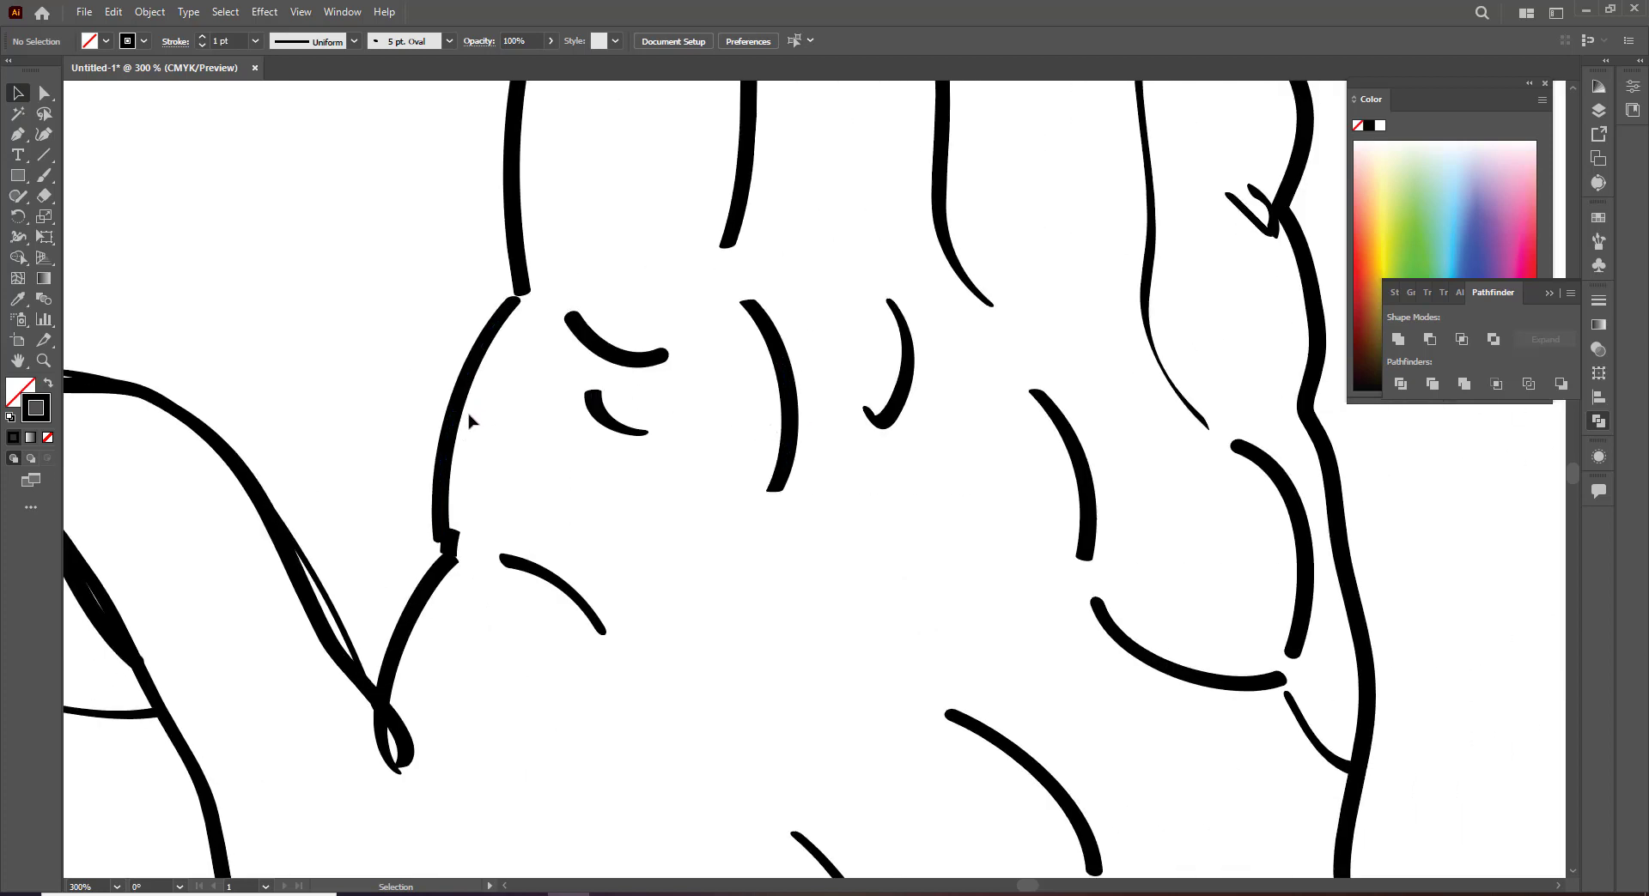
{"action": "left_click", "coordinate": [454, 549]}
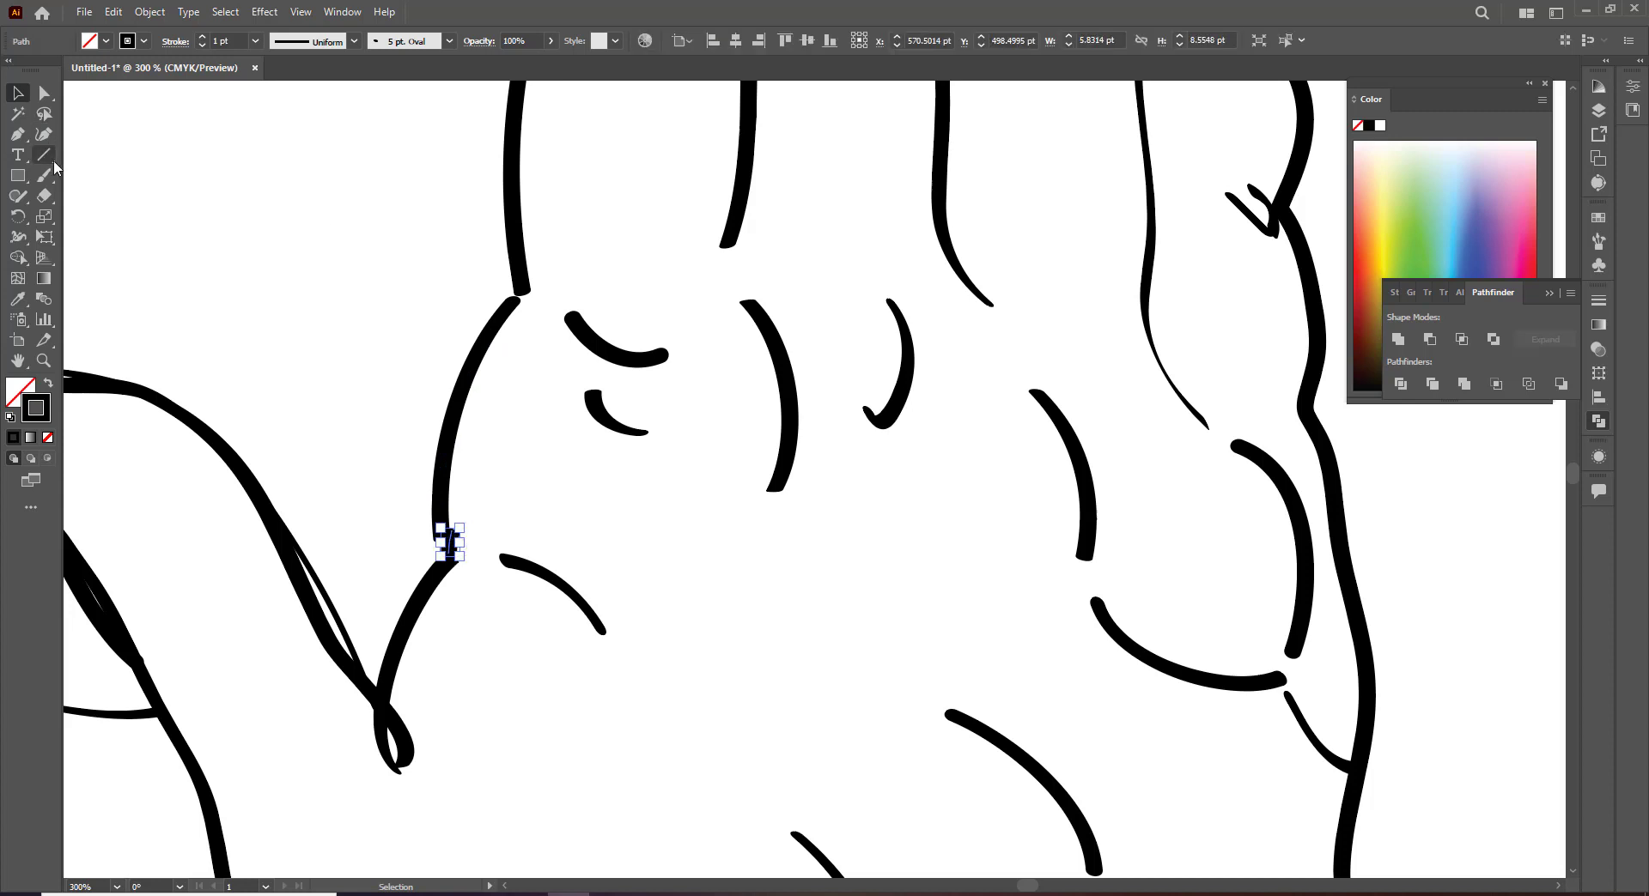
{"action": "left_click", "coordinate": [44, 134]}
{"action": "mouse_move", "coordinate": [448, 554]}
{"action": "left_mouse_down"}
{"action": "mouse_move", "coordinate": [442, 567]}
{"action": "mouse_move", "coordinate": [437, 514]}
{"action": "mouse_move", "coordinate": [447, 563]}
{"action": "mouse_move", "coordinate": [441, 551]}
{"action": "left_mouse_up"}
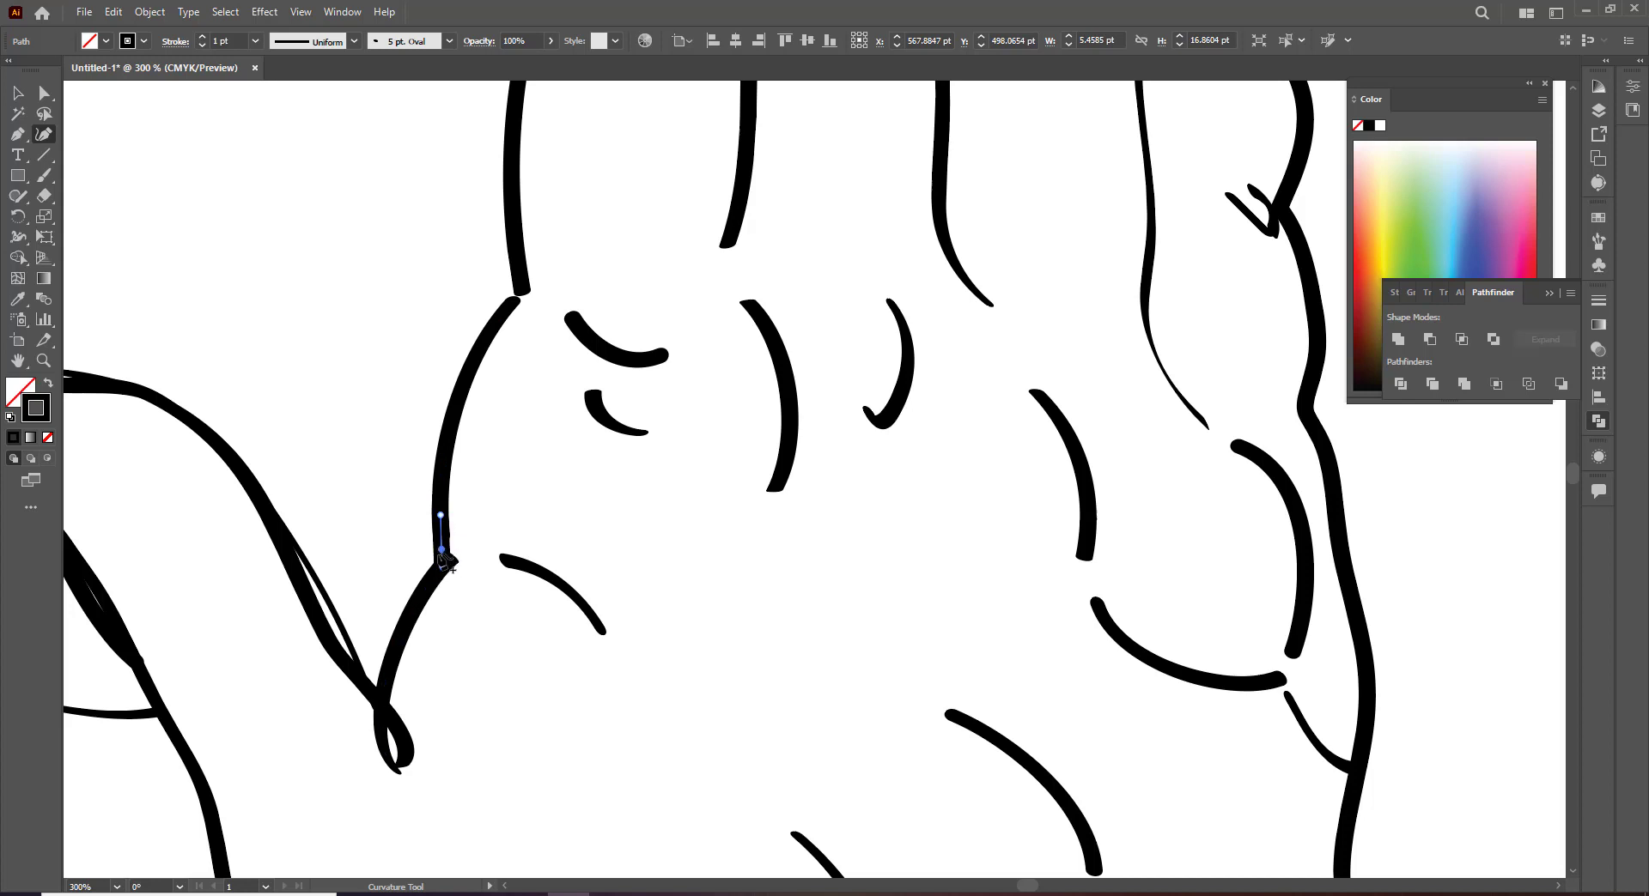
{"action": "left_click", "coordinate": [18, 93]}
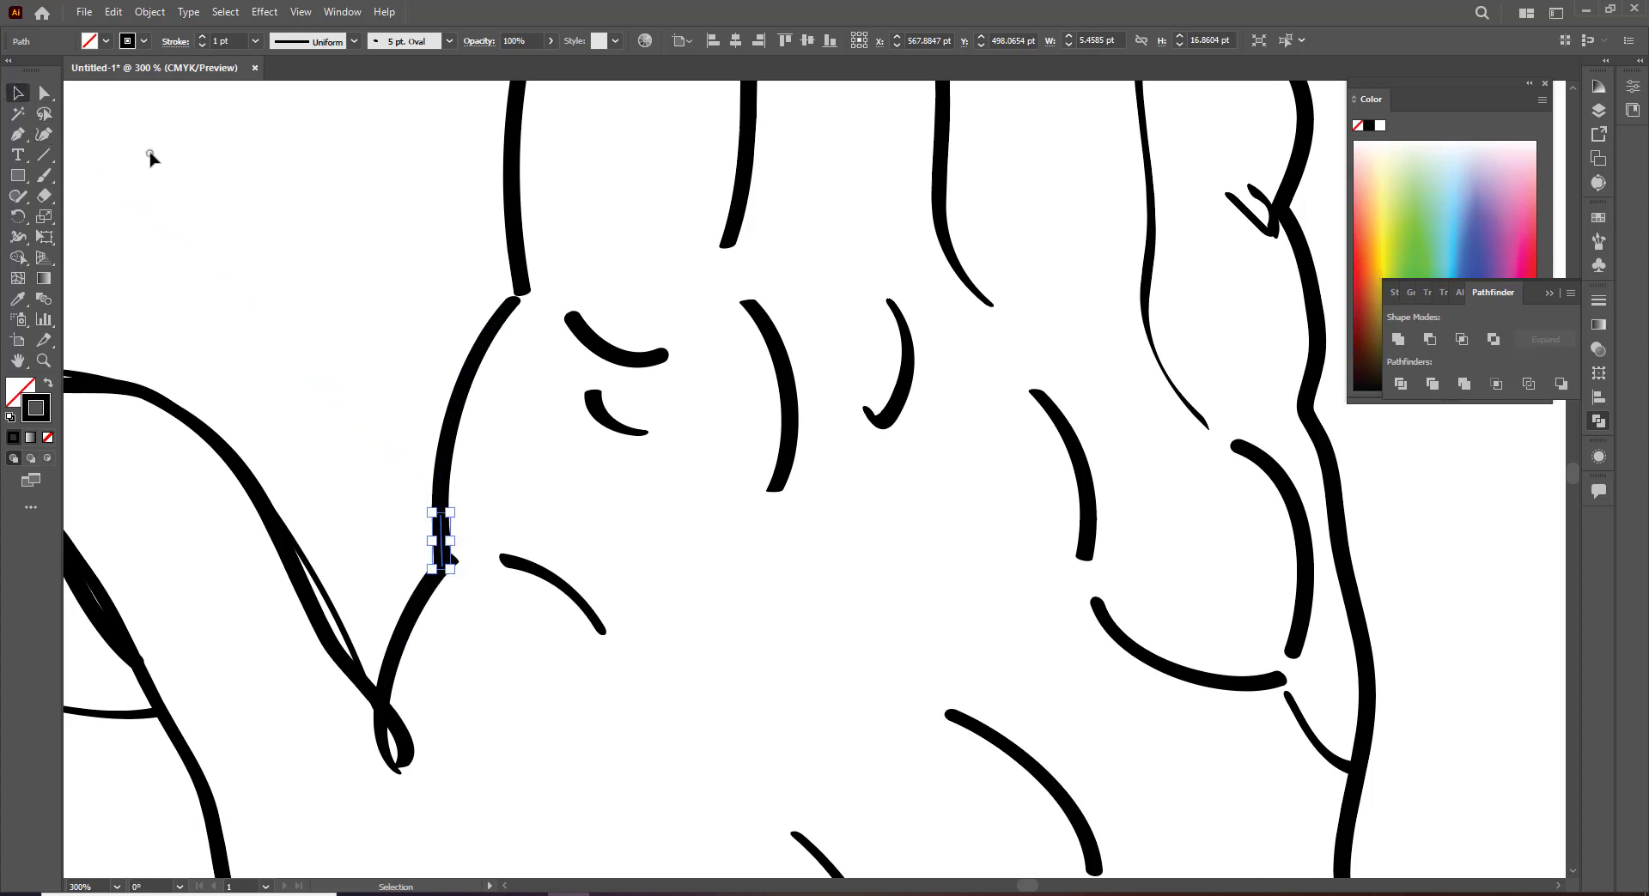
{"action": "left_click", "coordinate": [436, 273]}
Extend the curved stroke below the index finger to meet the finger's outline and restore its outward bend
{"action": "left_click", "coordinate": [514, 311]}
{"action": "left_click", "coordinate": [43, 134]}
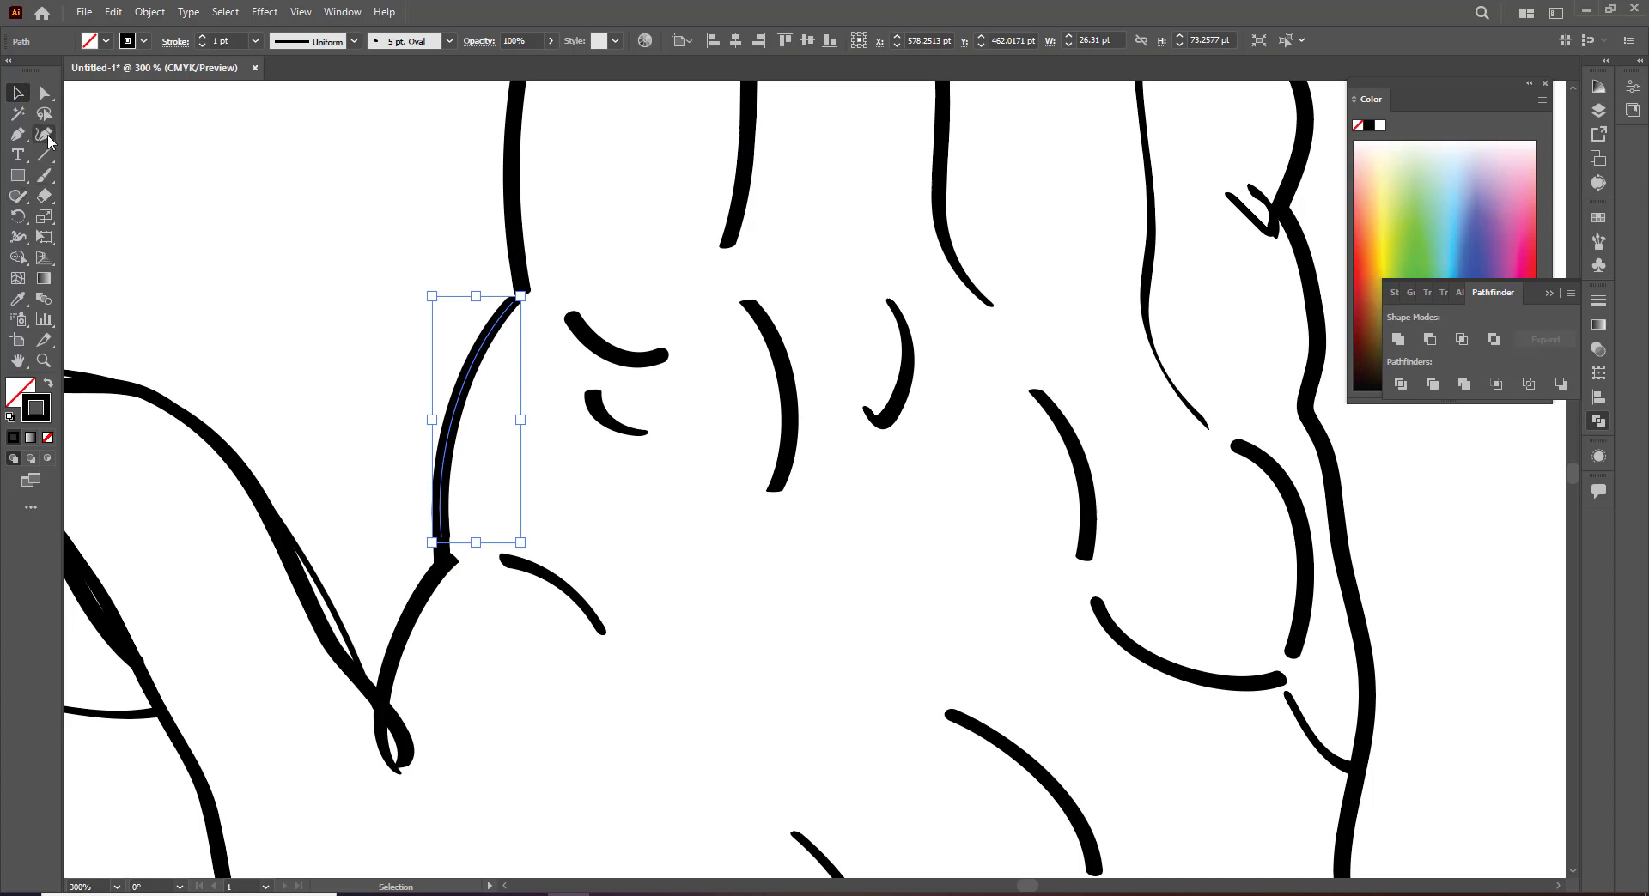
{"action": "left_click_drag", "start_coordinate": [512, 302], "coordinate": [522, 292]}
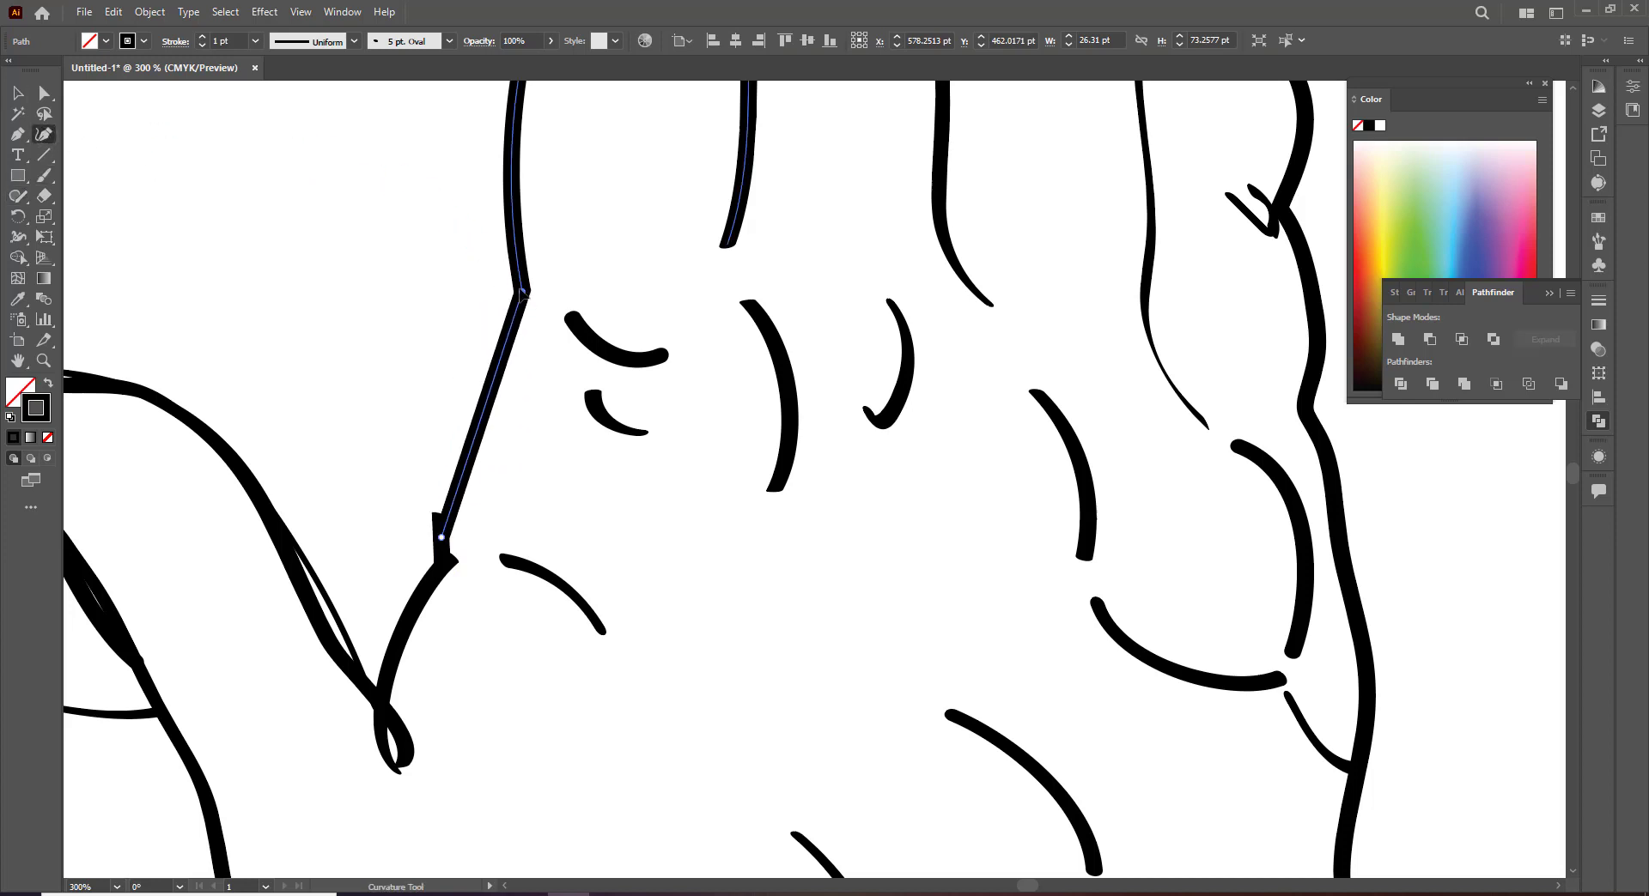
{"action": "left_click_drag", "start_coordinate": [502, 374], "coordinate": [460, 394]}
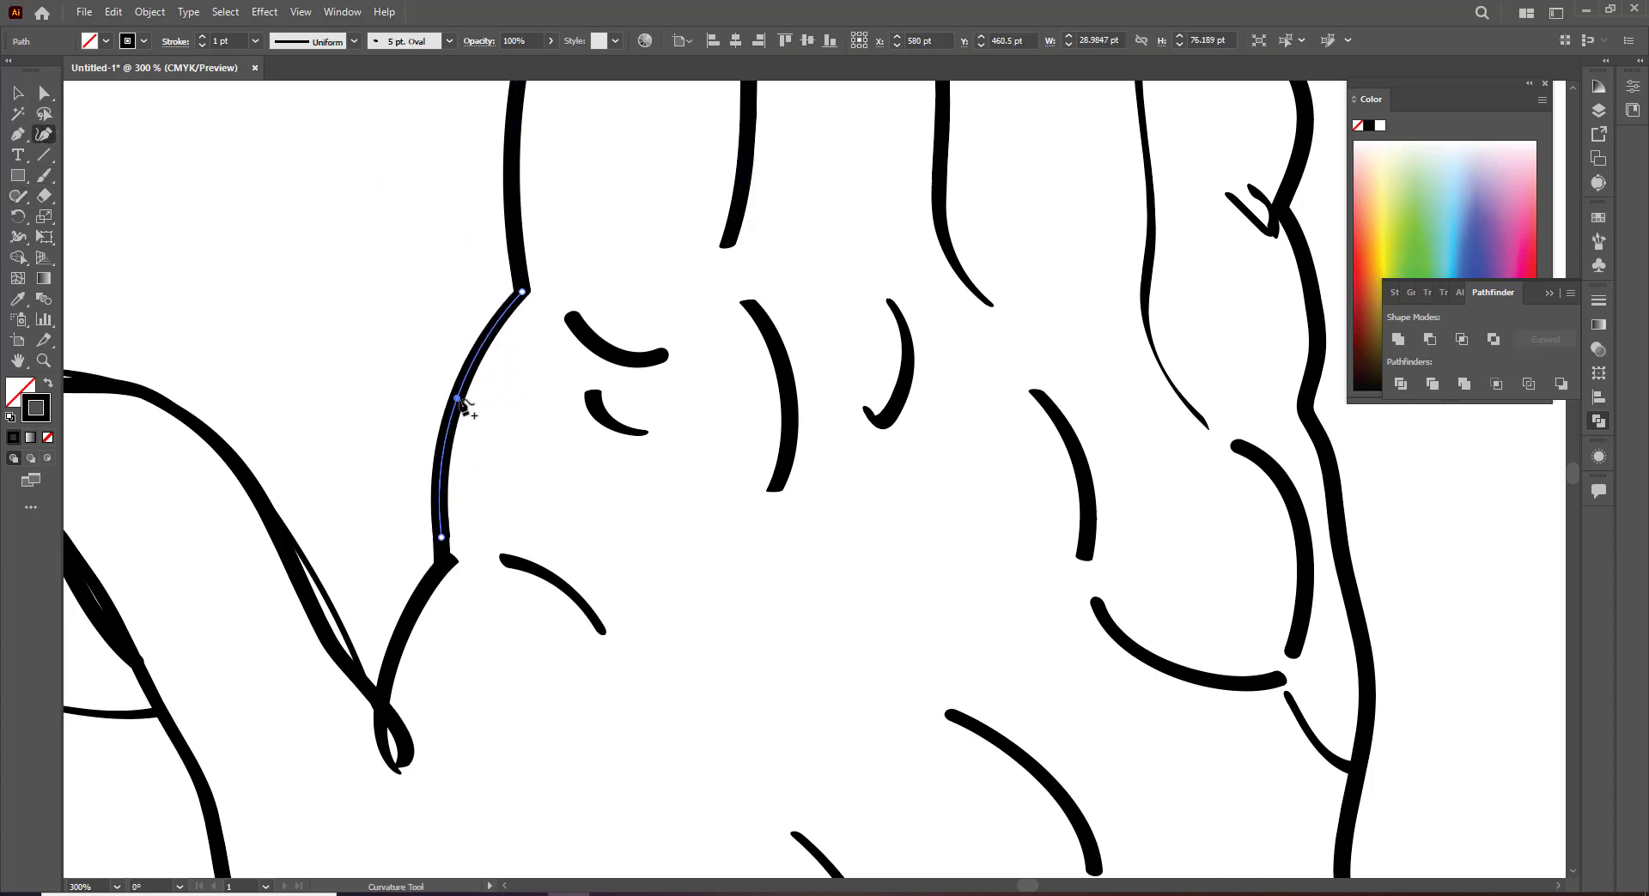
{"action": "left_click", "coordinate": [18, 91]}
{"action": "left_click", "coordinate": [183, 153]}
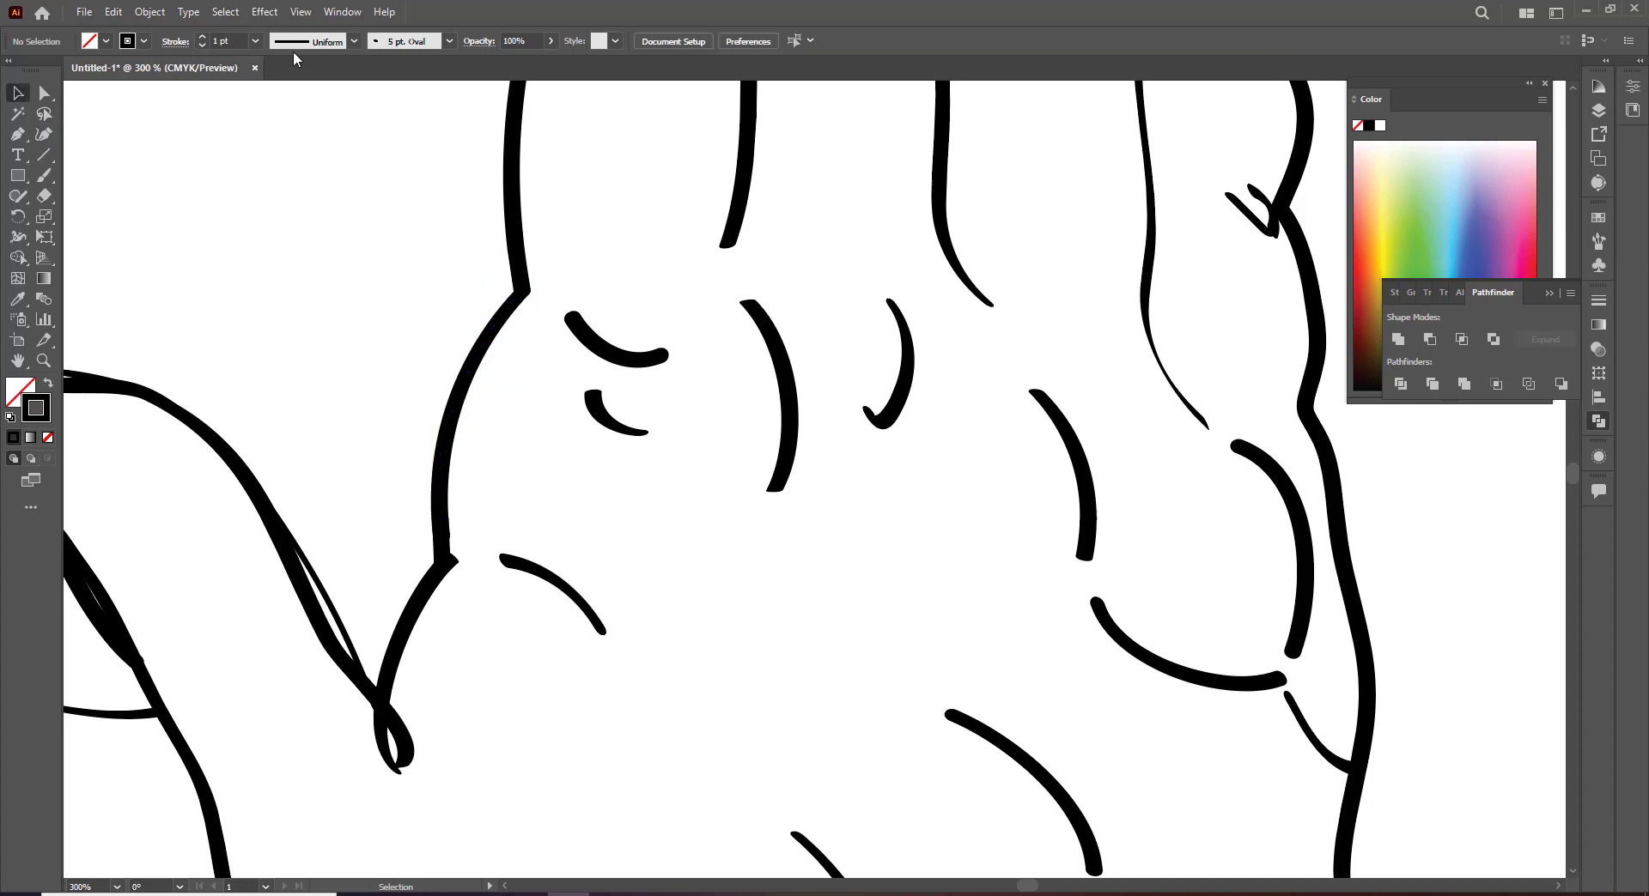
{"action": "scroll", "coordinate": [377, 93], "scroll_direction": "down", "scroll_amount": 7}
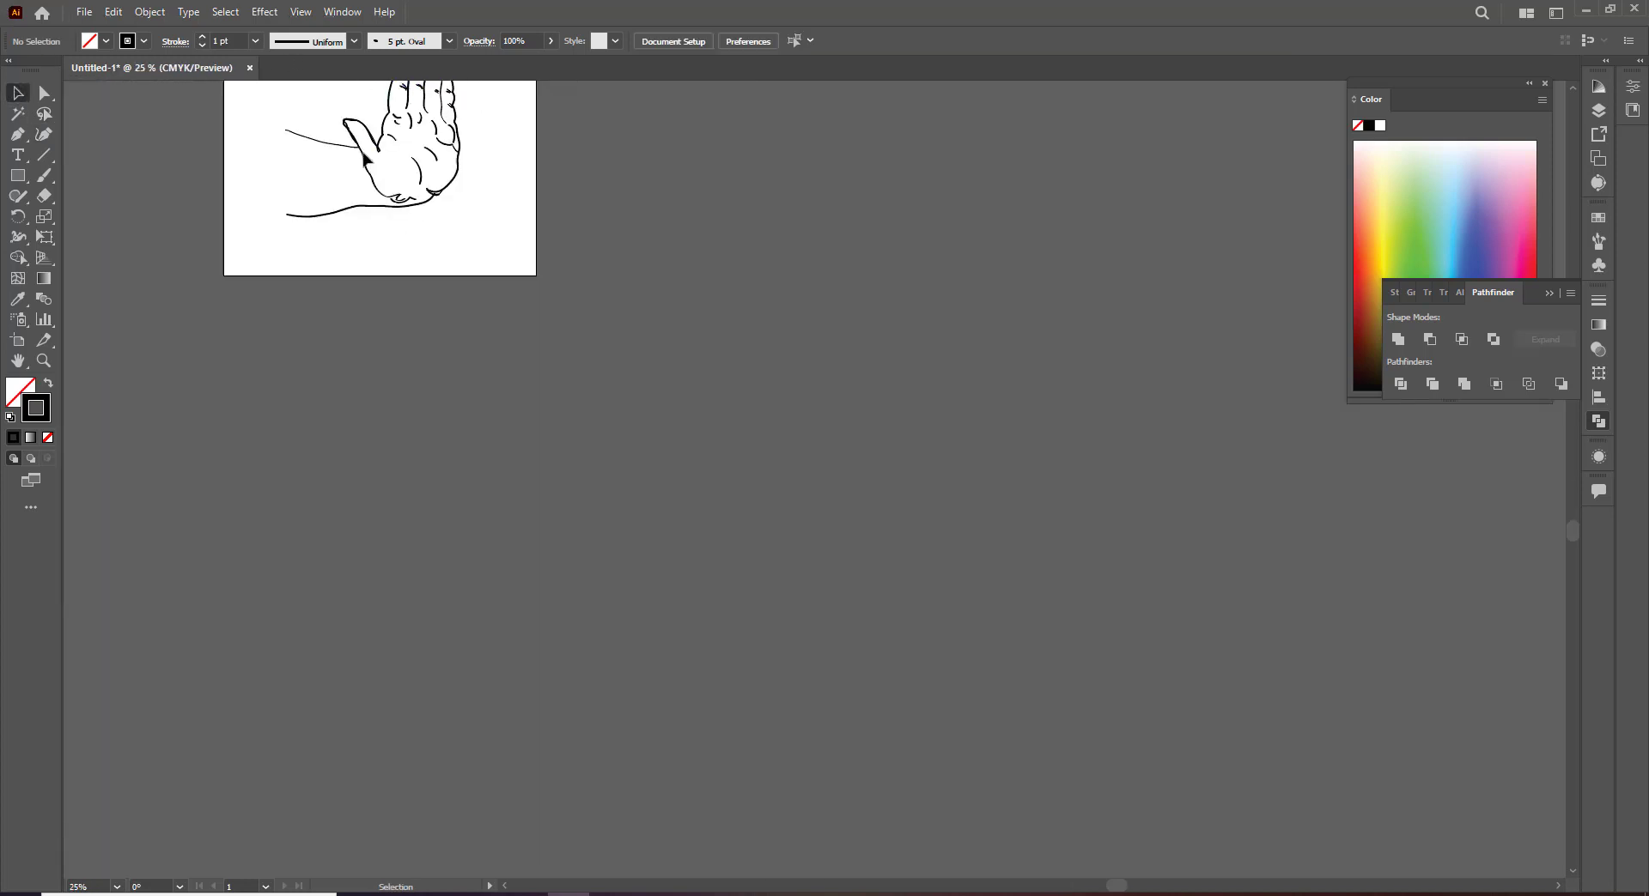
{"action": "scroll", "coordinate": [272, 235], "scroll_direction": "up", "scroll_amount": 3}
{"action": "scroll", "coordinate": [286, 263], "scroll_direction": "up", "scroll_amount": 2}
{"action": "scroll", "coordinate": [288, 262], "scroll_direction": "up", "scroll_amount": 1}
{"action": "scroll", "coordinate": [305, 268], "scroll_direction": "up", "scroll_amount": 1}
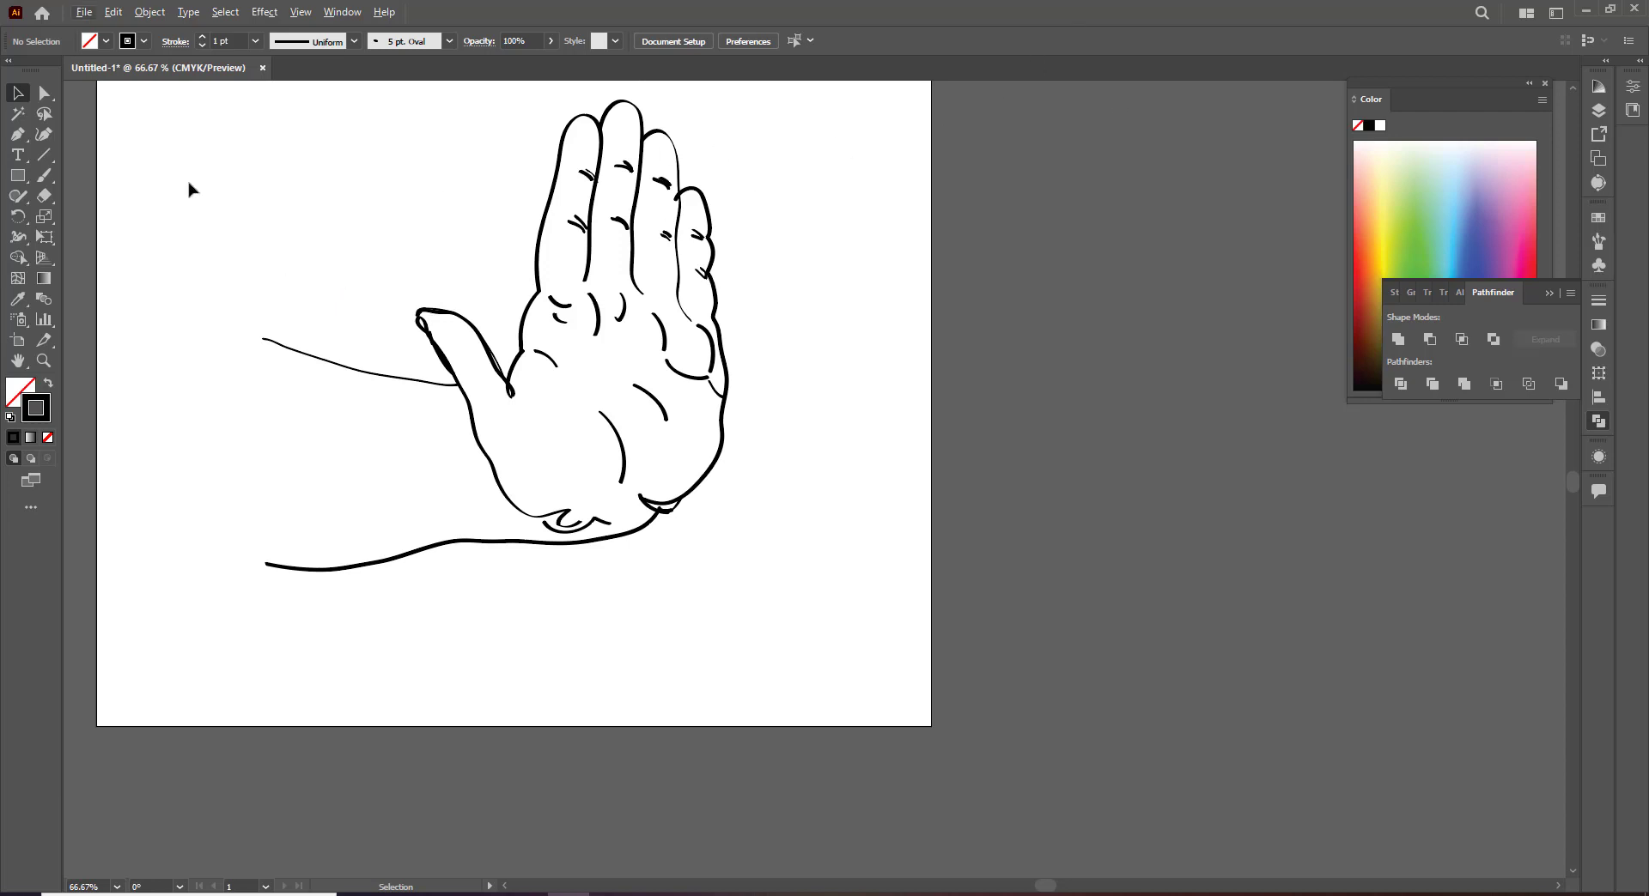
Set the Paintbrush opacity to 40% and shade the base of the gap between the index and middle fingers
{"action": "left_click", "coordinate": [47, 178]}
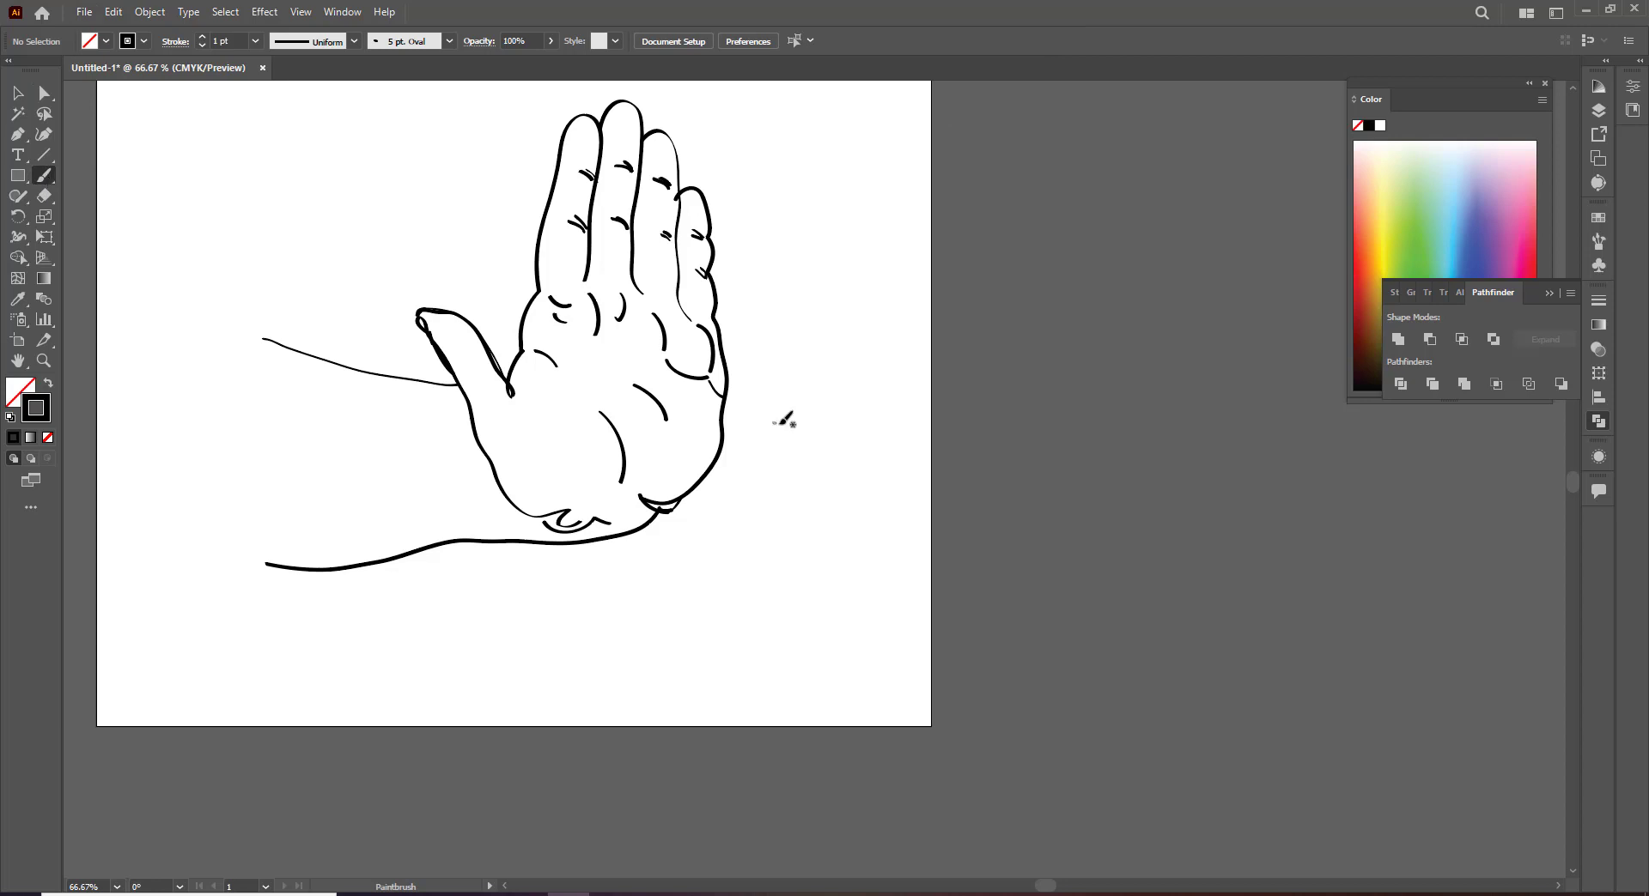
{"action": "left_click", "coordinate": [547, 43]}
{"action": "left_click_drag", "start_coordinate": [512, 62], "coordinate": [508, 62]}
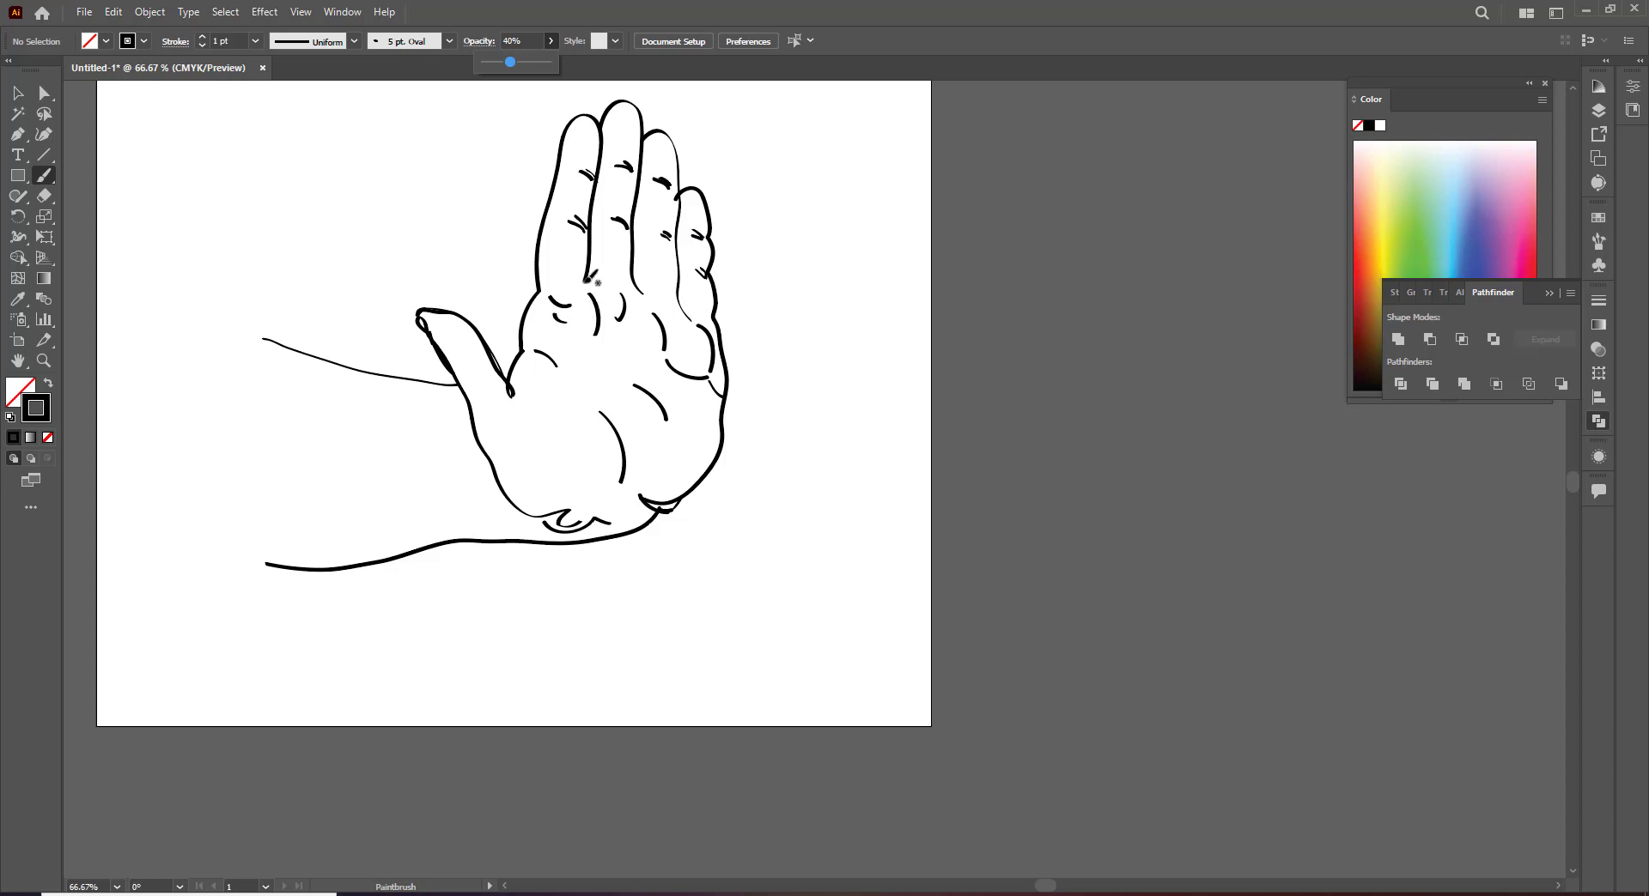
{"action": "left_click_drag", "start_coordinate": [586, 282], "coordinate": [590, 278]}
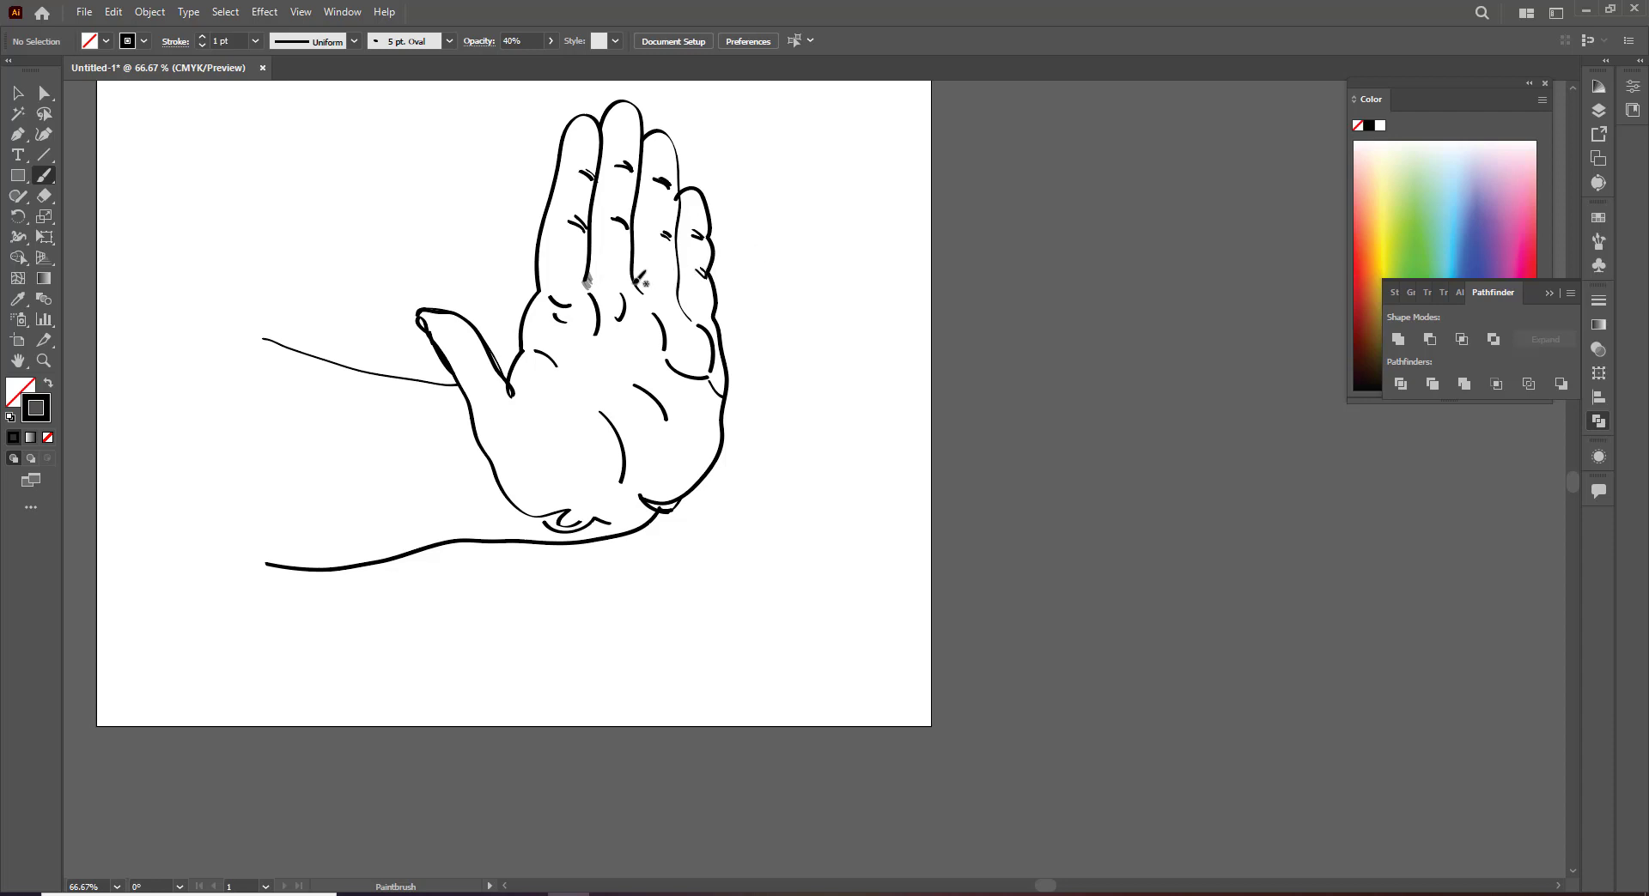
Shade along the dividing lines between the index, middle and ring fingers and beside the crease below the index-middle gap
{"action": "left_click_drag", "start_coordinate": [639, 283], "coordinate": [648, 177]}
{"action": "left_click", "coordinate": [655, 112]}
{"action": "key", "text": "ctrl+z"}
{"action": "left_click_drag", "start_coordinate": [644, 171], "coordinate": [643, 136]}
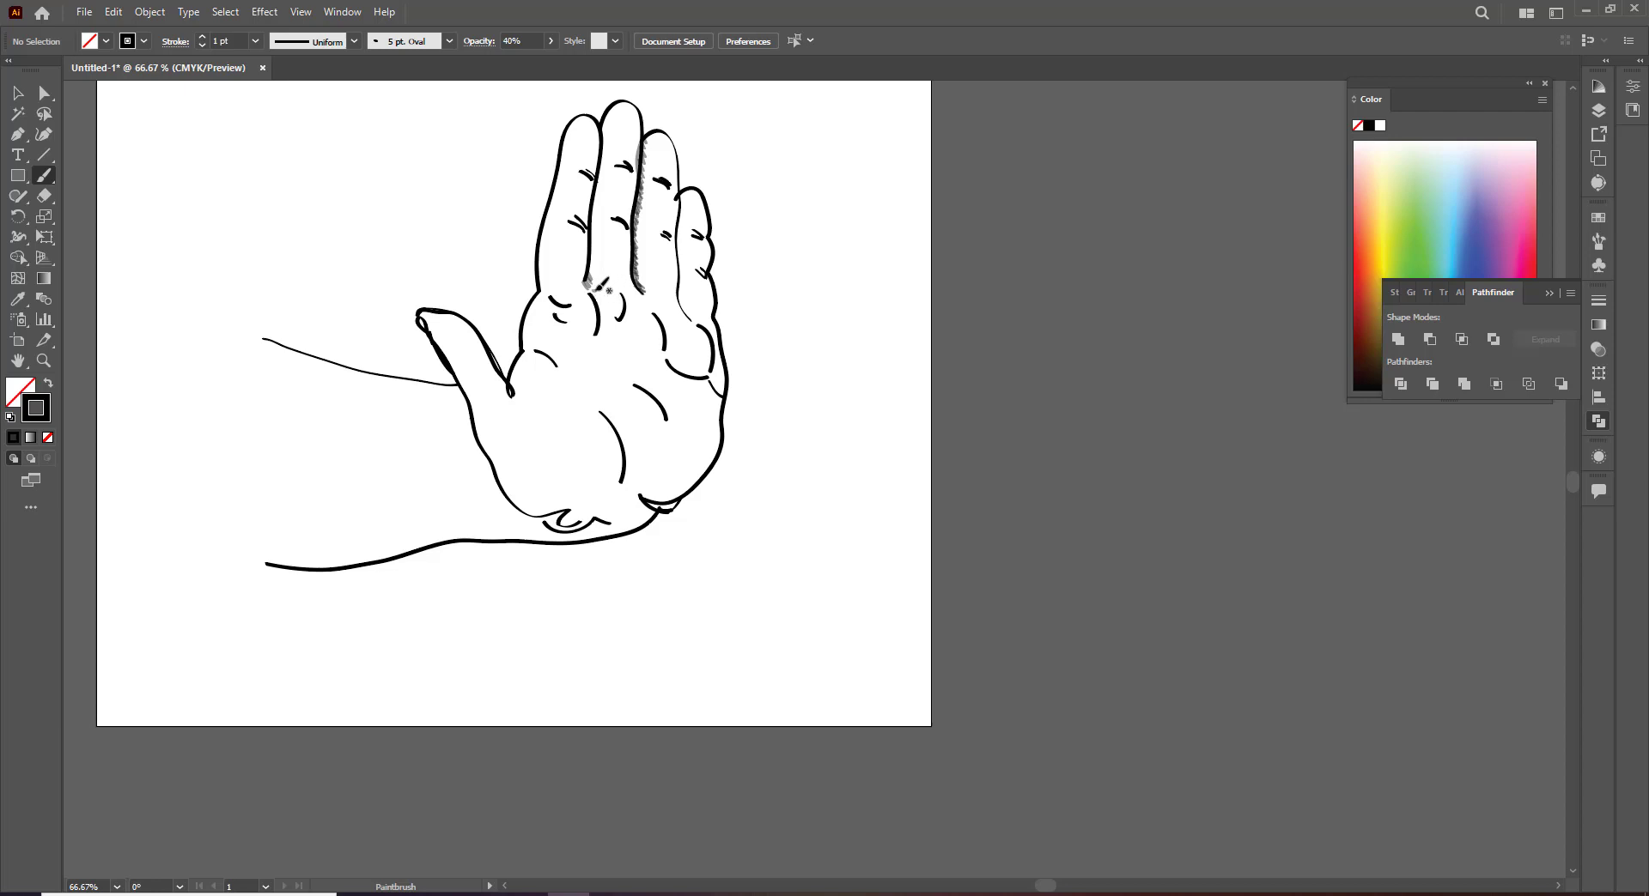
{"action": "left_click_drag", "start_coordinate": [614, 305], "coordinate": [605, 323]}
{"action": "left_click_drag", "start_coordinate": [608, 211], "coordinate": [613, 133]}
Restore the brush opacity to 100% and draw a forked leader line from the thumb web and upper palm
{"action": "left_click", "coordinate": [551, 40]}
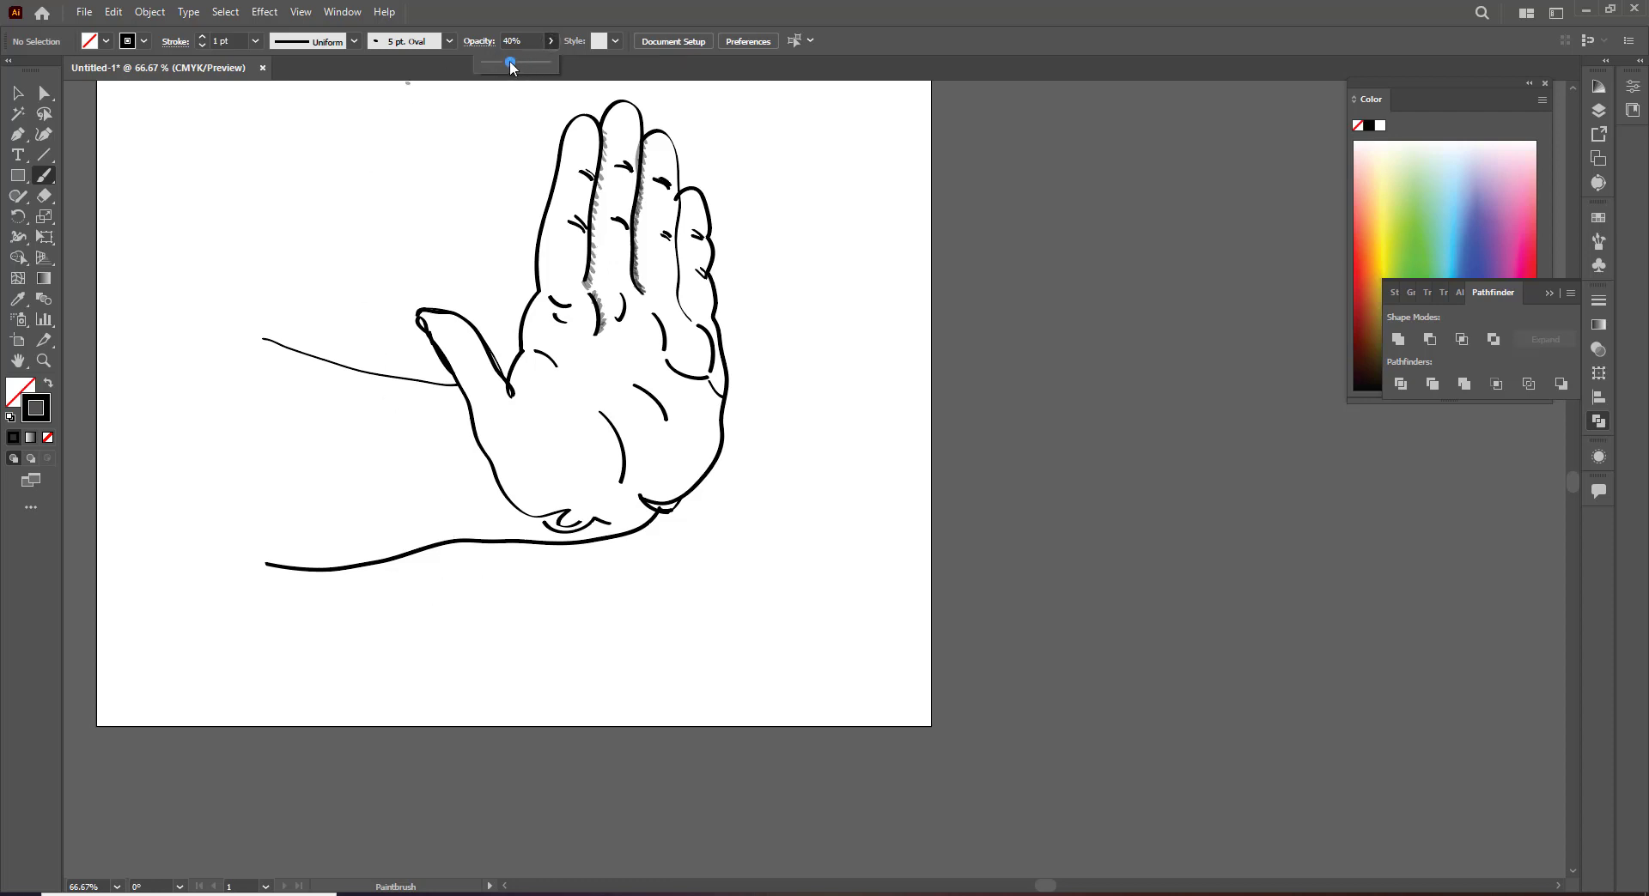
{"action": "left_click_drag", "start_coordinate": [511, 63], "coordinate": [592, 125]}
{"action": "mouse_move", "coordinate": [524, 371]}
{"action": "left_mouse_down"}
{"action": "mouse_move", "coordinate": [455, 454]}
{"action": "mouse_move", "coordinate": [577, 401]}
{"action": "left_mouse_up"}
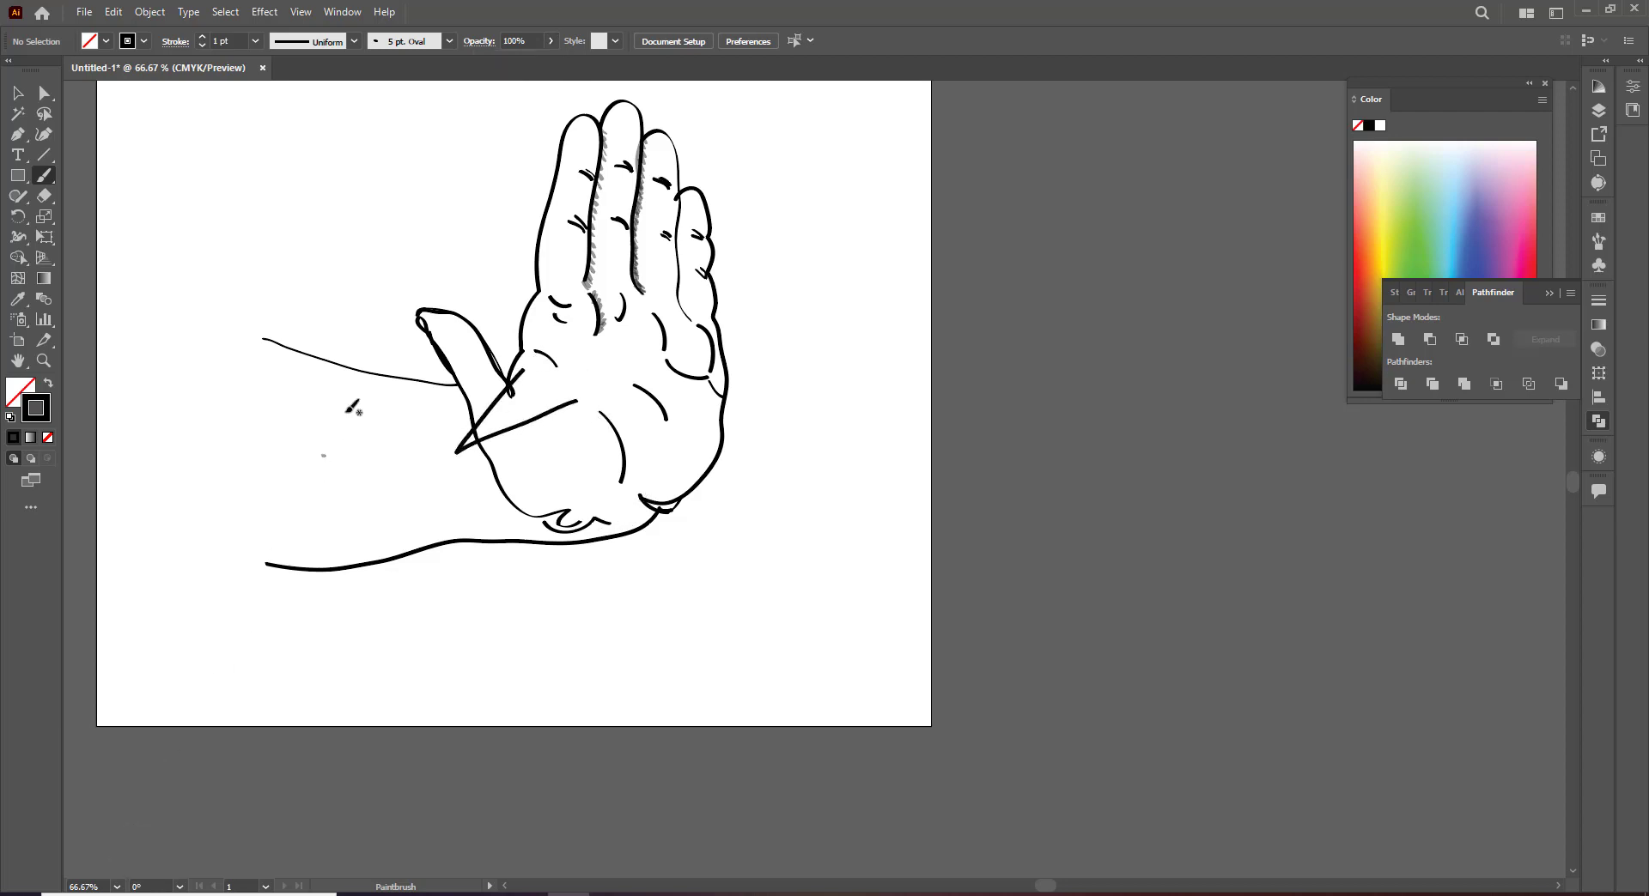
Handwrite "Abductor" beside the end of the forked leader line
{"action": "mouse_move", "coordinate": [303, 461]}
{"action": "left_mouse_down"}
{"action": "mouse_move", "coordinate": [310, 430]}
{"action": "mouse_move", "coordinate": [312, 444]}
{"action": "left_mouse_up"}
{"action": "left_click_drag", "start_coordinate": [319, 427], "coordinate": [321, 454]}
{"action": "left_click_drag", "start_coordinate": [354, 429], "coordinate": [389, 437]}
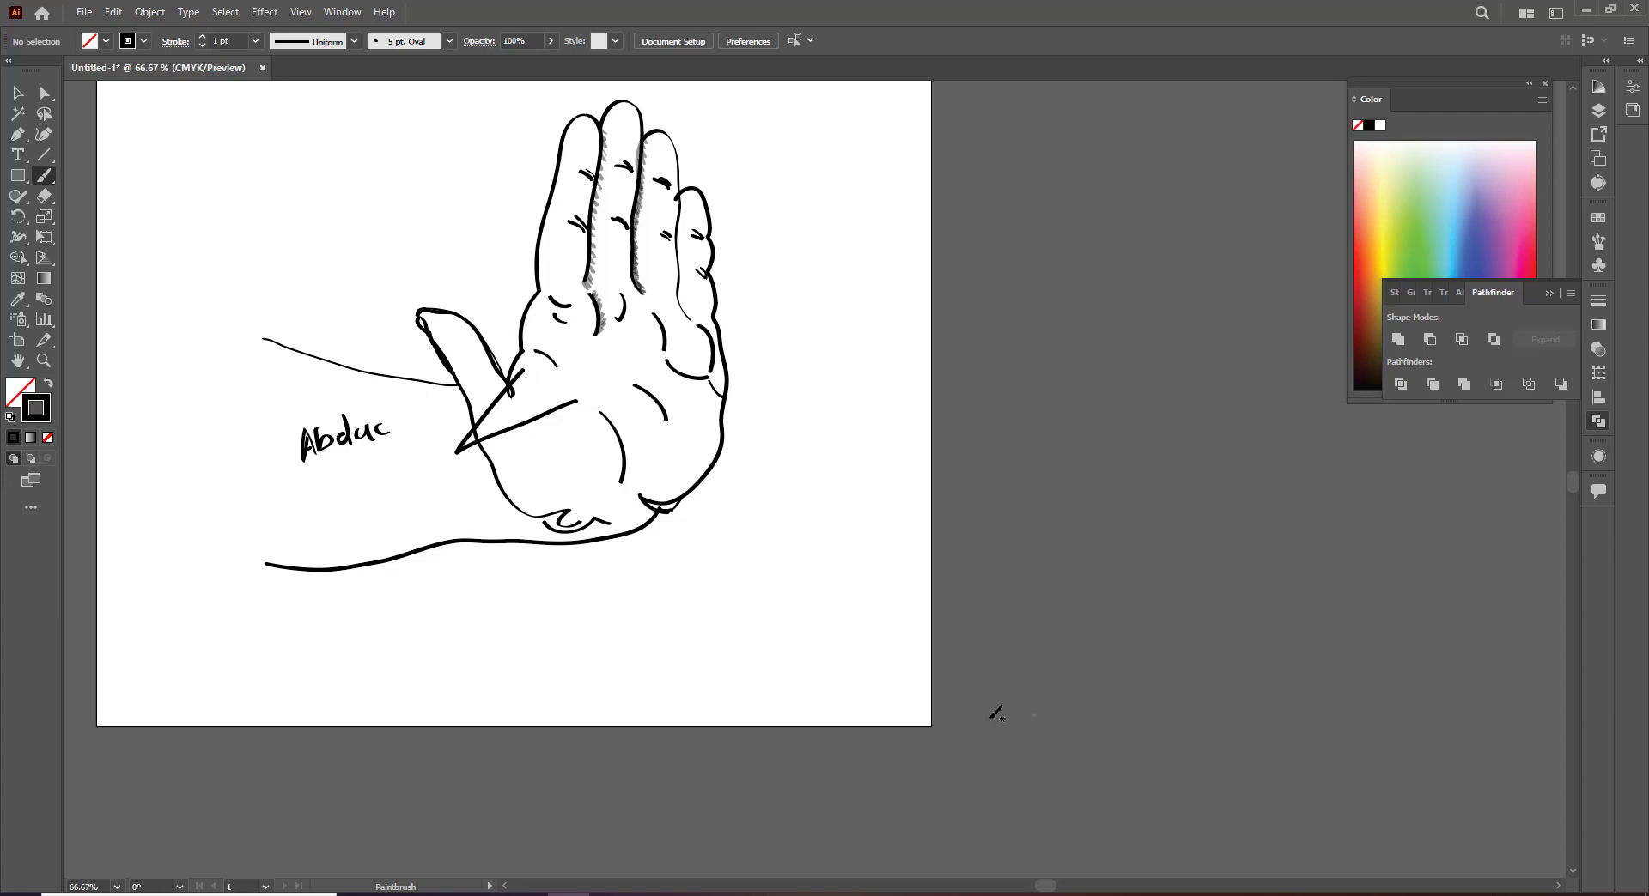
{"action": "left_click_drag", "start_coordinate": [396, 405], "coordinate": [393, 422]}
{"action": "left_click_drag", "start_coordinate": [388, 418], "coordinate": [426, 411]}
Complete the forked leader's label by handwriting "transversus" and "pollicis" on two lines beneath "Abductor"
{"action": "left_click_drag", "start_coordinate": [309, 470], "coordinate": [310, 486]}
{"action": "left_click_drag", "start_coordinate": [296, 483], "coordinate": [330, 473]}
{"action": "left_click_drag", "start_coordinate": [350, 456], "coordinate": [365, 469]}
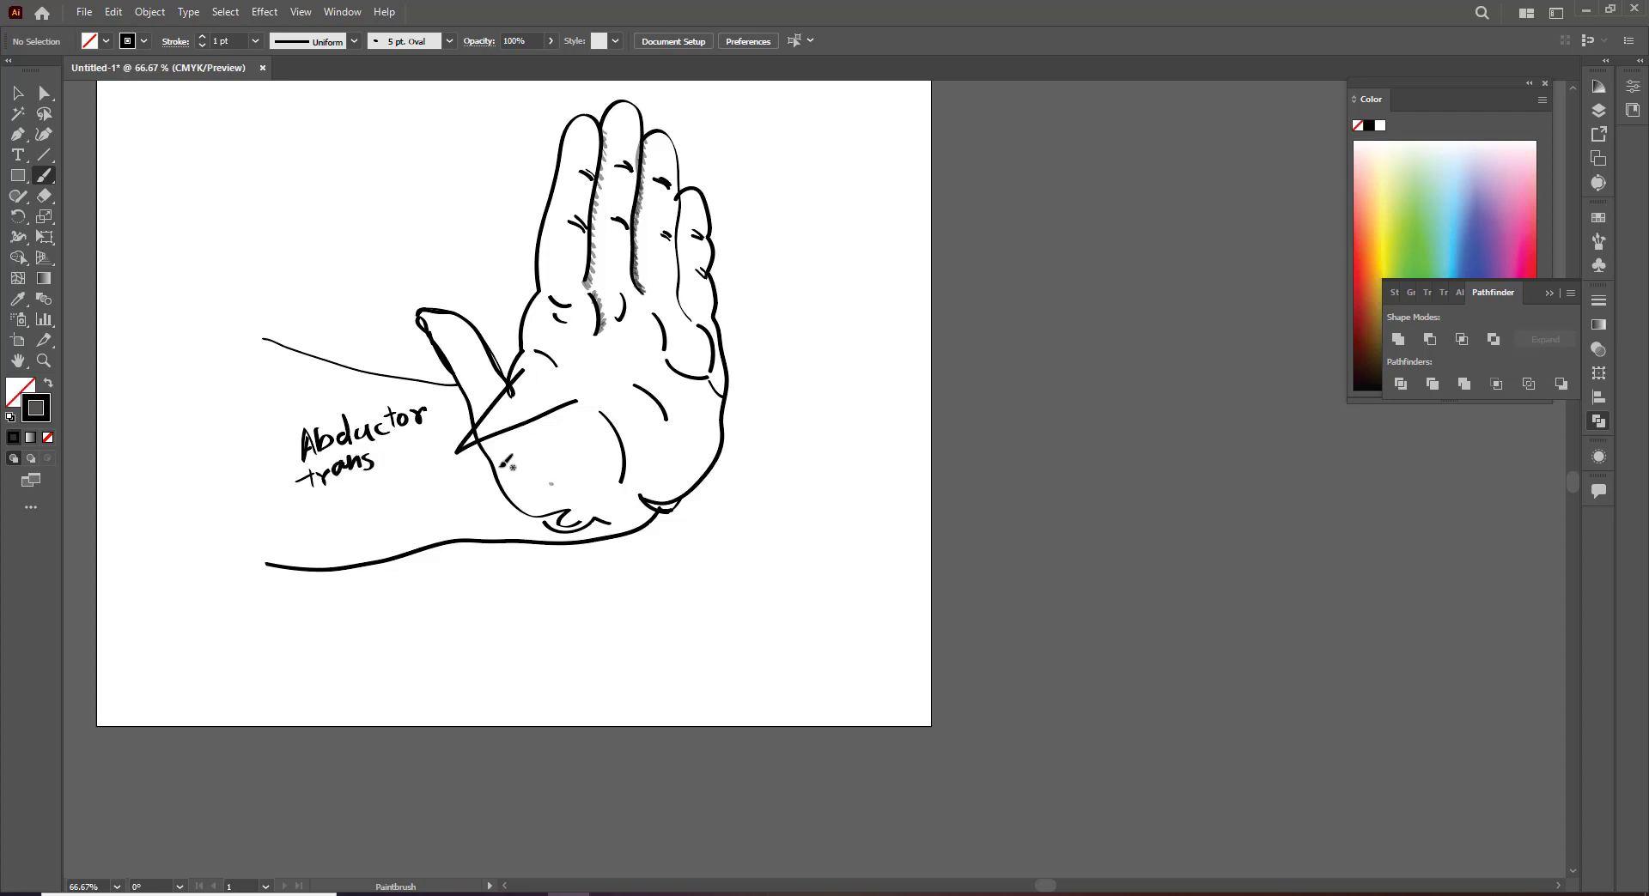
{"action": "left_click_drag", "start_coordinate": [383, 442], "coordinate": [410, 441]}
{"action": "left_click_drag", "start_coordinate": [421, 435], "coordinate": [434, 439]}
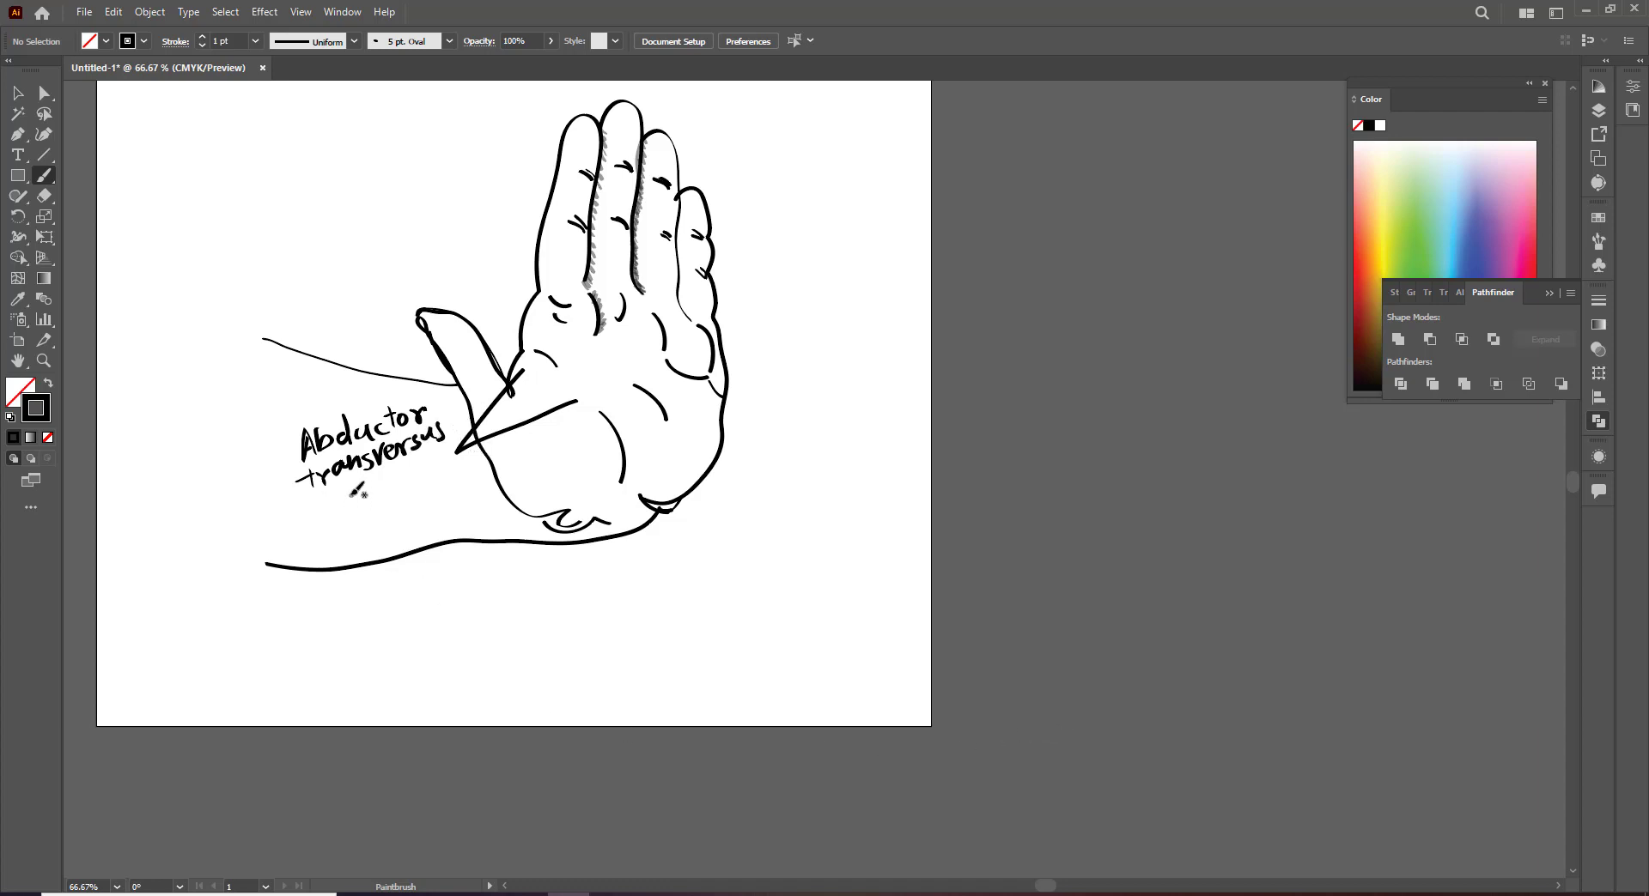
{"action": "mouse_move", "coordinate": [344, 491]}
{"action": "left_mouse_down"}
{"action": "mouse_move", "coordinate": [347, 515]}
{"action": "mouse_move", "coordinate": [385, 491]}
{"action": "left_mouse_up"}
{"action": "left_click_drag", "start_coordinate": [400, 477], "coordinate": [416, 485]}
{"action": "left_click", "coordinate": [403, 470]}
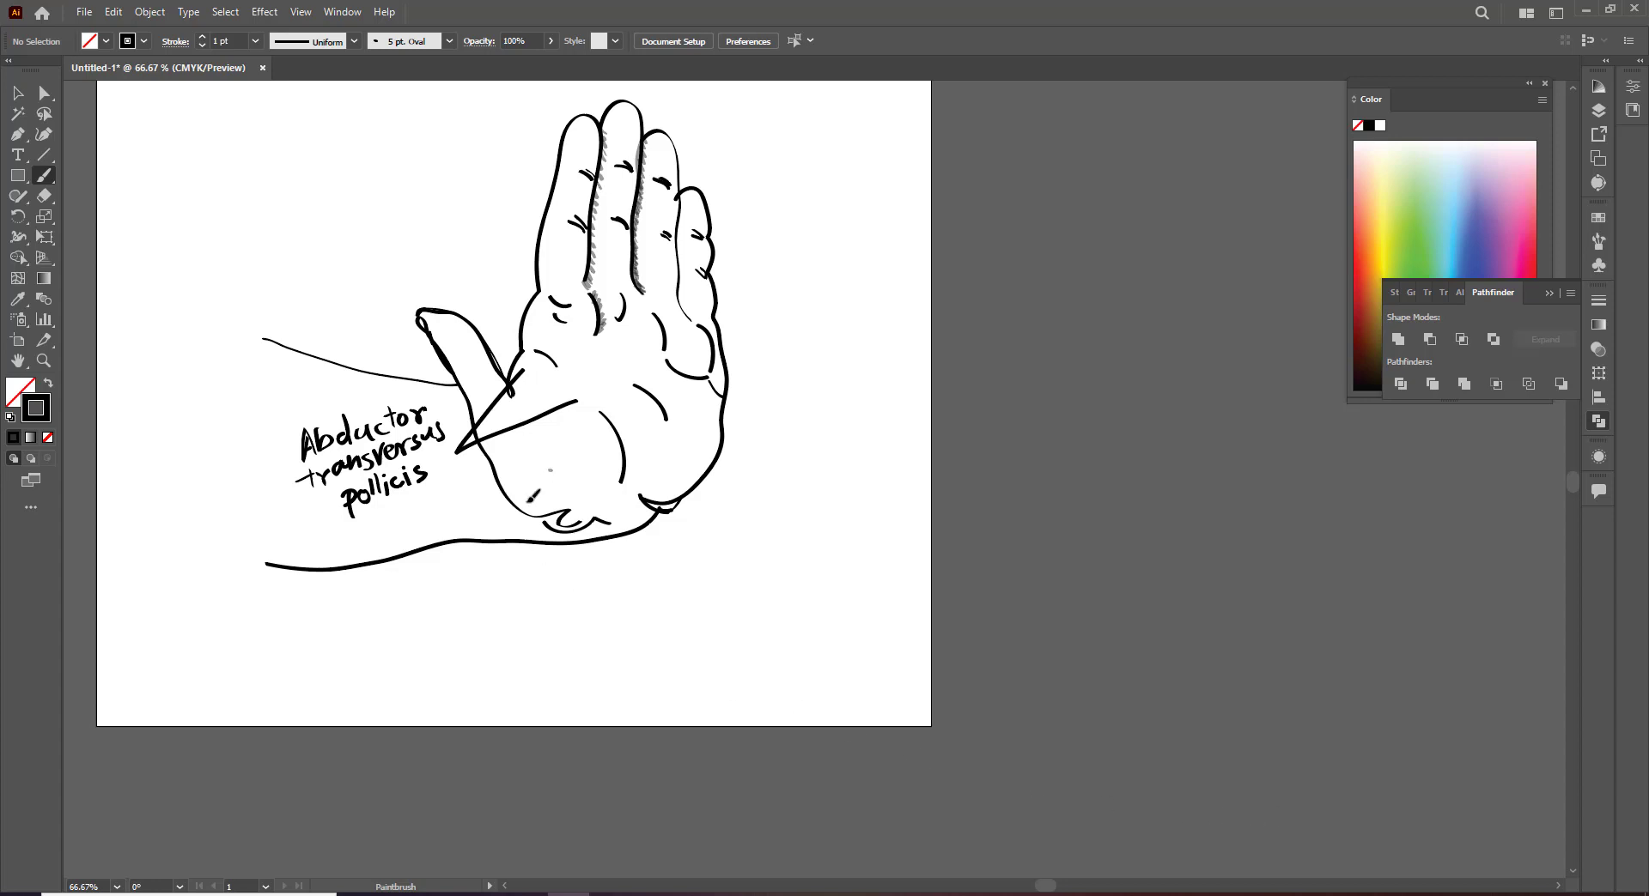
Draw a leader line from the thumb's base pad to below the forearm and handwrite "Abductor pollicis" at its end
{"action": "left_click_drag", "start_coordinate": [548, 473], "coordinate": [454, 591]}
{"action": "mouse_move", "coordinate": [425, 638]}
{"action": "left_mouse_down"}
{"action": "mouse_move", "coordinate": [443, 596]}
{"action": "mouse_move", "coordinate": [441, 633]}
{"action": "left_mouse_up"}
{"action": "left_click_drag", "start_coordinate": [428, 623], "coordinate": [450, 634]}
{"action": "mouse_move", "coordinate": [470, 613]}
{"action": "left_mouse_down"}
{"action": "mouse_move", "coordinate": [466, 597]}
{"action": "mouse_move", "coordinate": [472, 626]}
{"action": "mouse_move", "coordinate": [511, 624]}
{"action": "mouse_move", "coordinate": [556, 598]}
{"action": "left_mouse_up"}
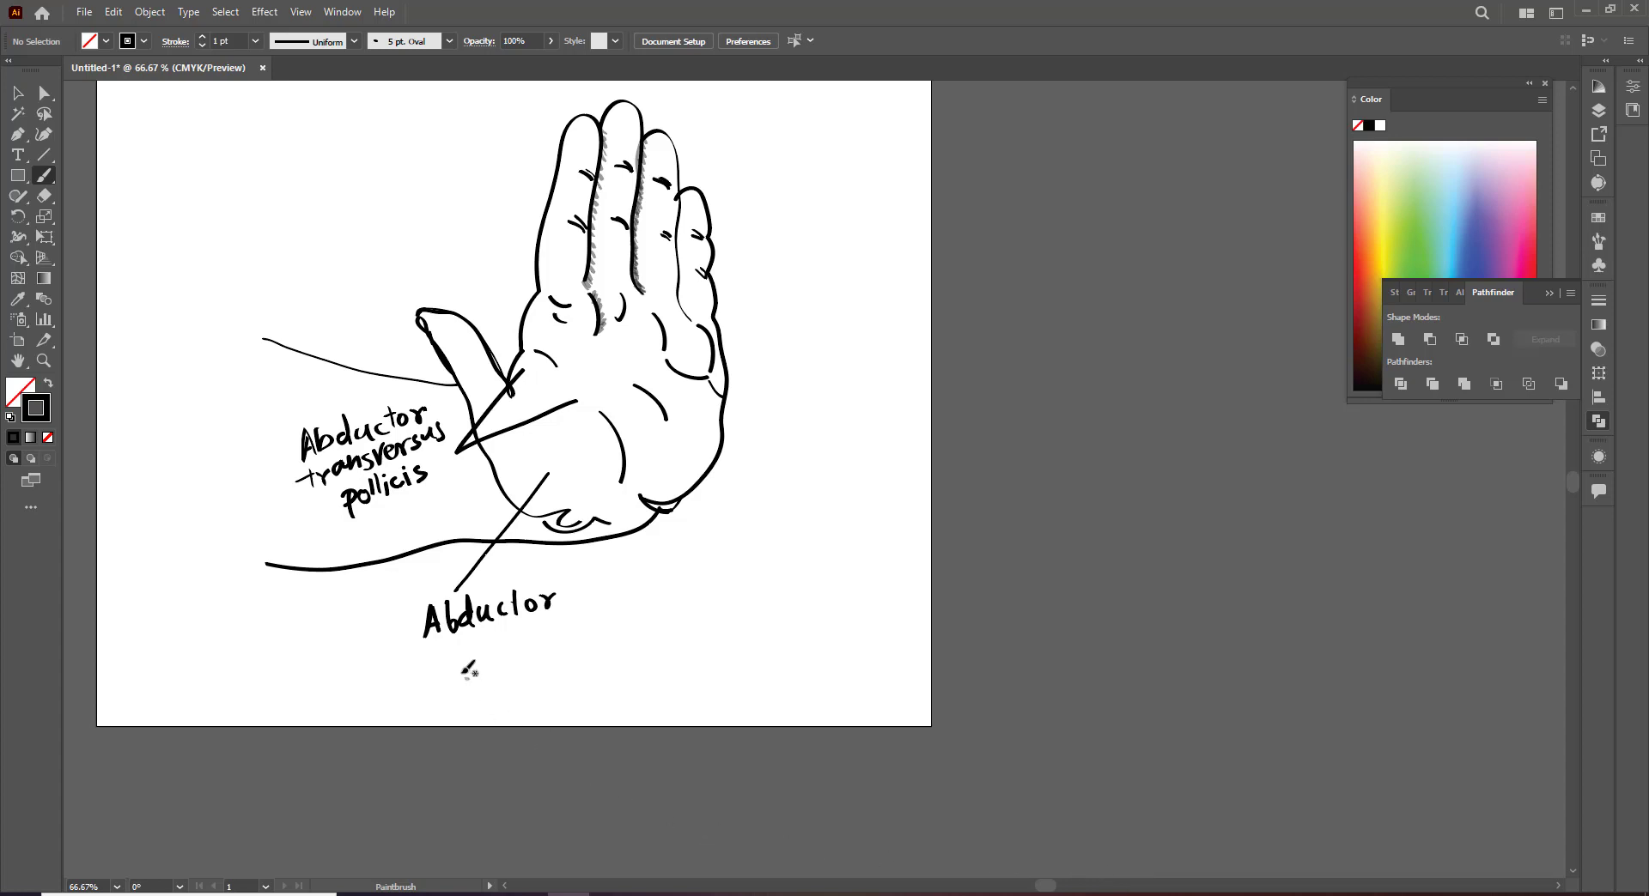
{"action": "left_click_drag", "start_coordinate": [457, 643], "coordinate": [456, 676]}
{"action": "mouse_move", "coordinate": [457, 644]}
{"action": "left_mouse_down"}
{"action": "mouse_move", "coordinate": [463, 658]}
{"action": "mouse_move", "coordinate": [488, 640]}
{"action": "mouse_move", "coordinate": [494, 660]}
{"action": "left_mouse_up"}
{"action": "left_click_drag", "start_coordinate": [505, 632], "coordinate": [515, 658]}
{"action": "left_click", "coordinate": [515, 636]}
{"action": "mouse_move", "coordinate": [536, 628]}
{"action": "left_mouse_down"}
{"action": "mouse_move", "coordinate": [530, 644]}
{"action": "mouse_move", "coordinate": [554, 640]}
{"action": "left_mouse_up"}
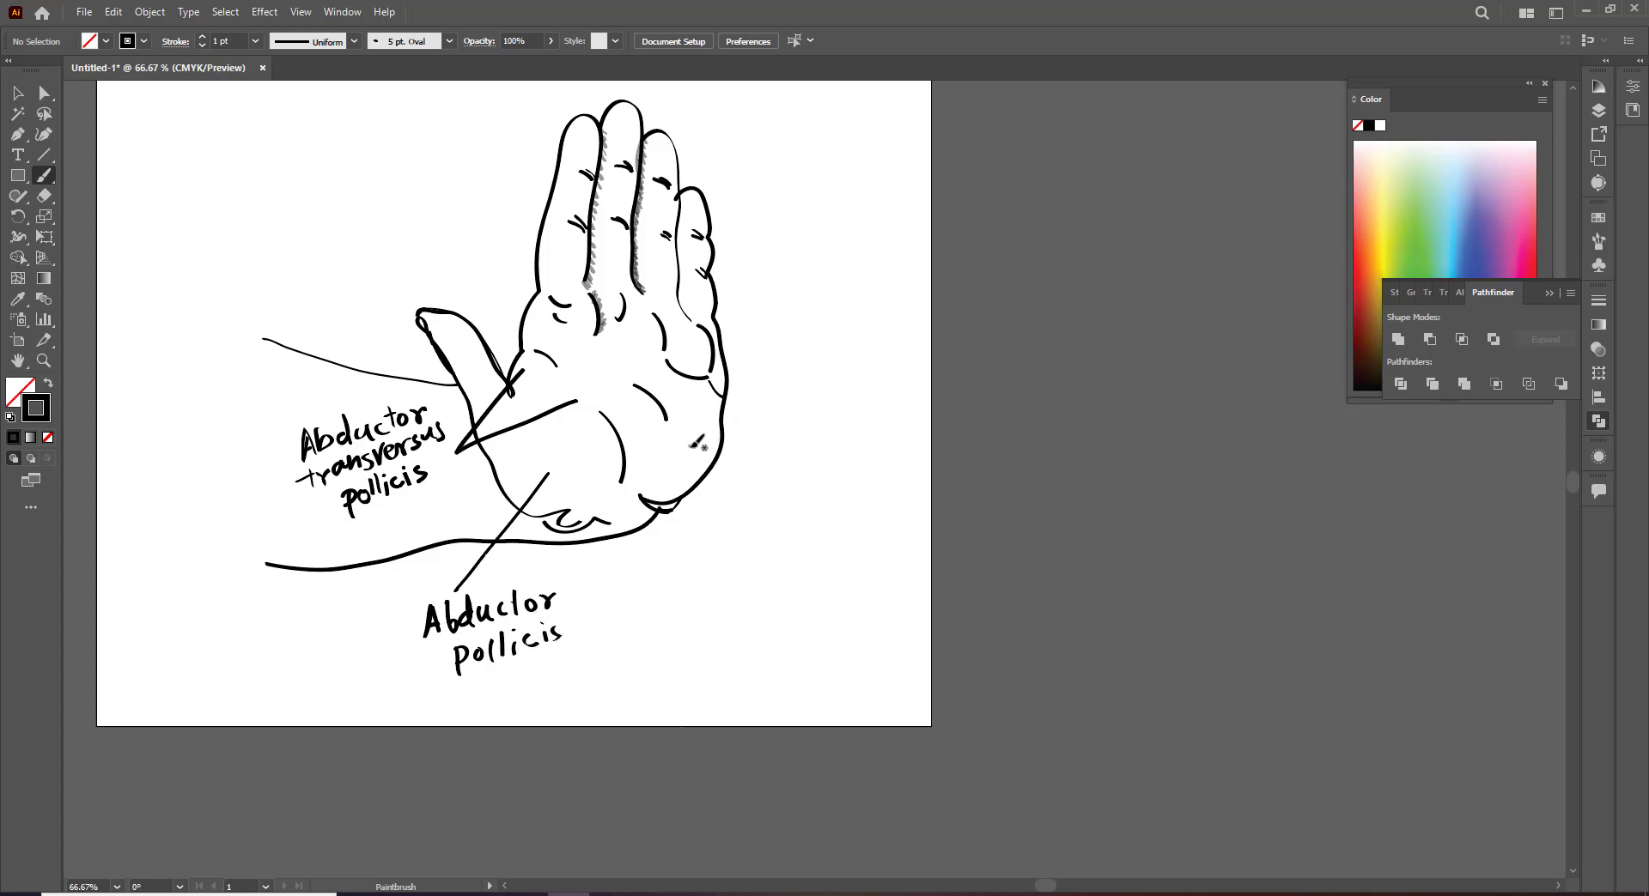
Draw a horizontal leader line outward from the little-finger side of the palm and handwrite "Abductor" at its end
{"action": "left_click_drag", "start_coordinate": [691, 448], "coordinate": [804, 447]}
{"action": "mouse_move", "coordinate": [821, 433]}
{"action": "left_mouse_down"}
{"action": "mouse_move", "coordinate": [813, 457]}
{"action": "mouse_move", "coordinate": [835, 453]}
{"action": "left_mouse_up"}
{"action": "left_click_drag", "start_coordinate": [836, 434], "coordinate": [838, 455]}
{"action": "key", "text": "ctrl+z"}
{"action": "key", "text": "ctrl+z"}
{"action": "mouse_move", "coordinate": [830, 425]}
{"action": "left_mouse_down"}
{"action": "mouse_move", "coordinate": [863, 440]}
{"action": "mouse_move", "coordinate": [927, 432]}
{"action": "left_mouse_up"}
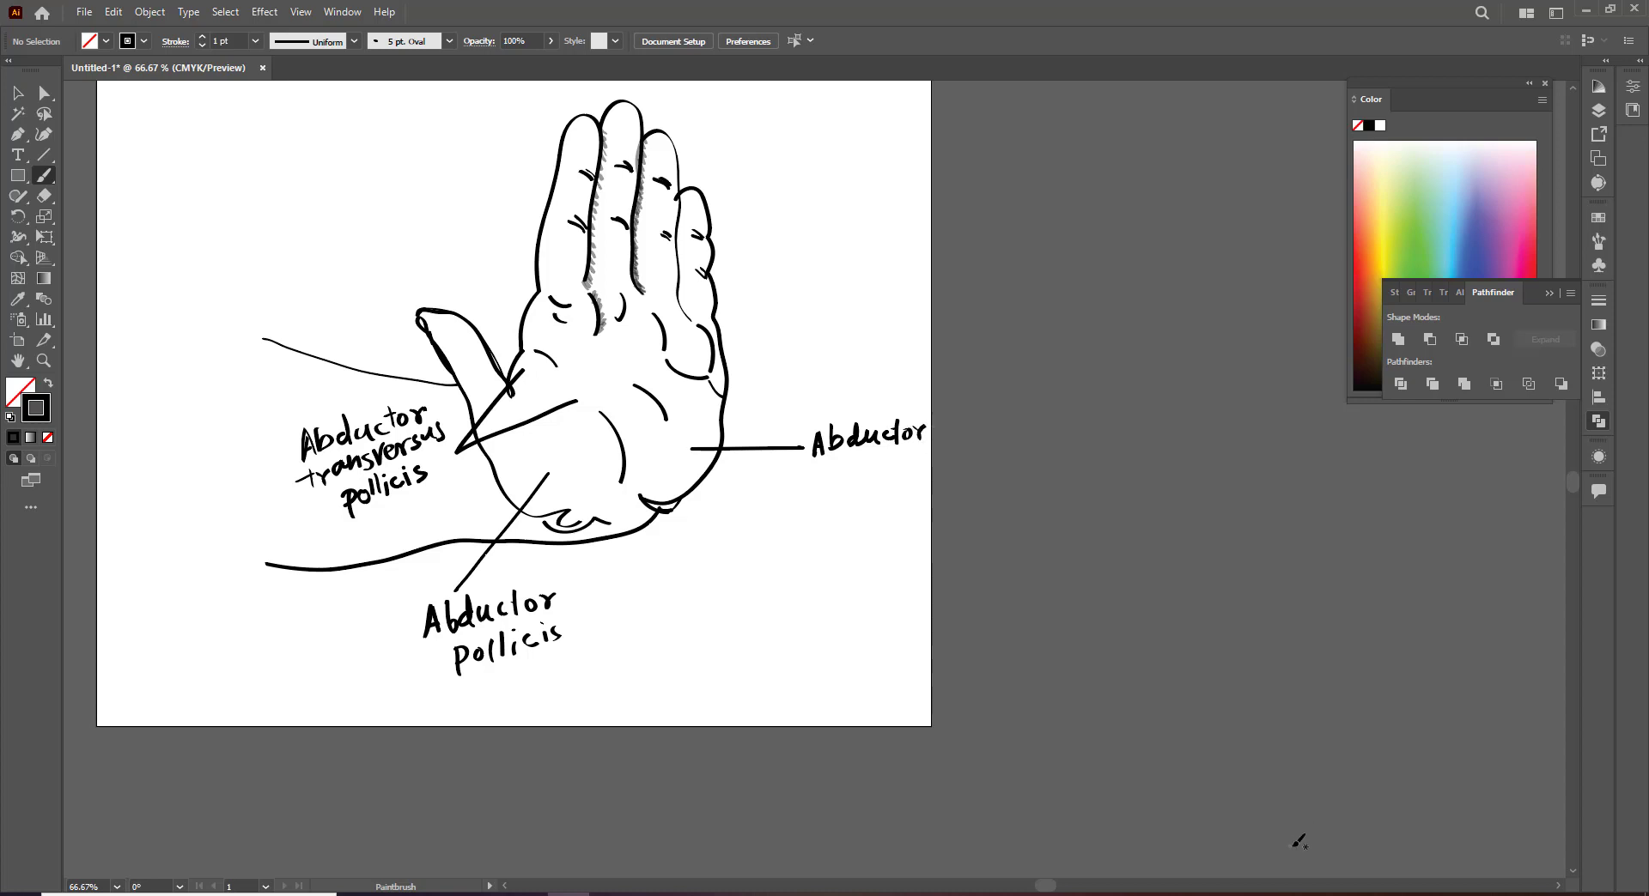
Handwrite "minimi" and "digiti" on two lines beneath "Abductor" on the little-finger side of the palm
{"action": "left_click_drag", "start_coordinate": [796, 470], "coordinate": [819, 485]}
{"action": "left_click", "coordinate": [822, 469]}
{"action": "left_click_drag", "start_coordinate": [828, 472], "coordinate": [836, 483]}
{"action": "left_click_drag", "start_coordinate": [842, 472], "coordinate": [841, 483]}
{"action": "left_click", "coordinate": [840, 466]}
{"action": "left_click_drag", "start_coordinate": [850, 485], "coordinate": [870, 481]}
{"action": "left_click", "coordinate": [872, 463]}
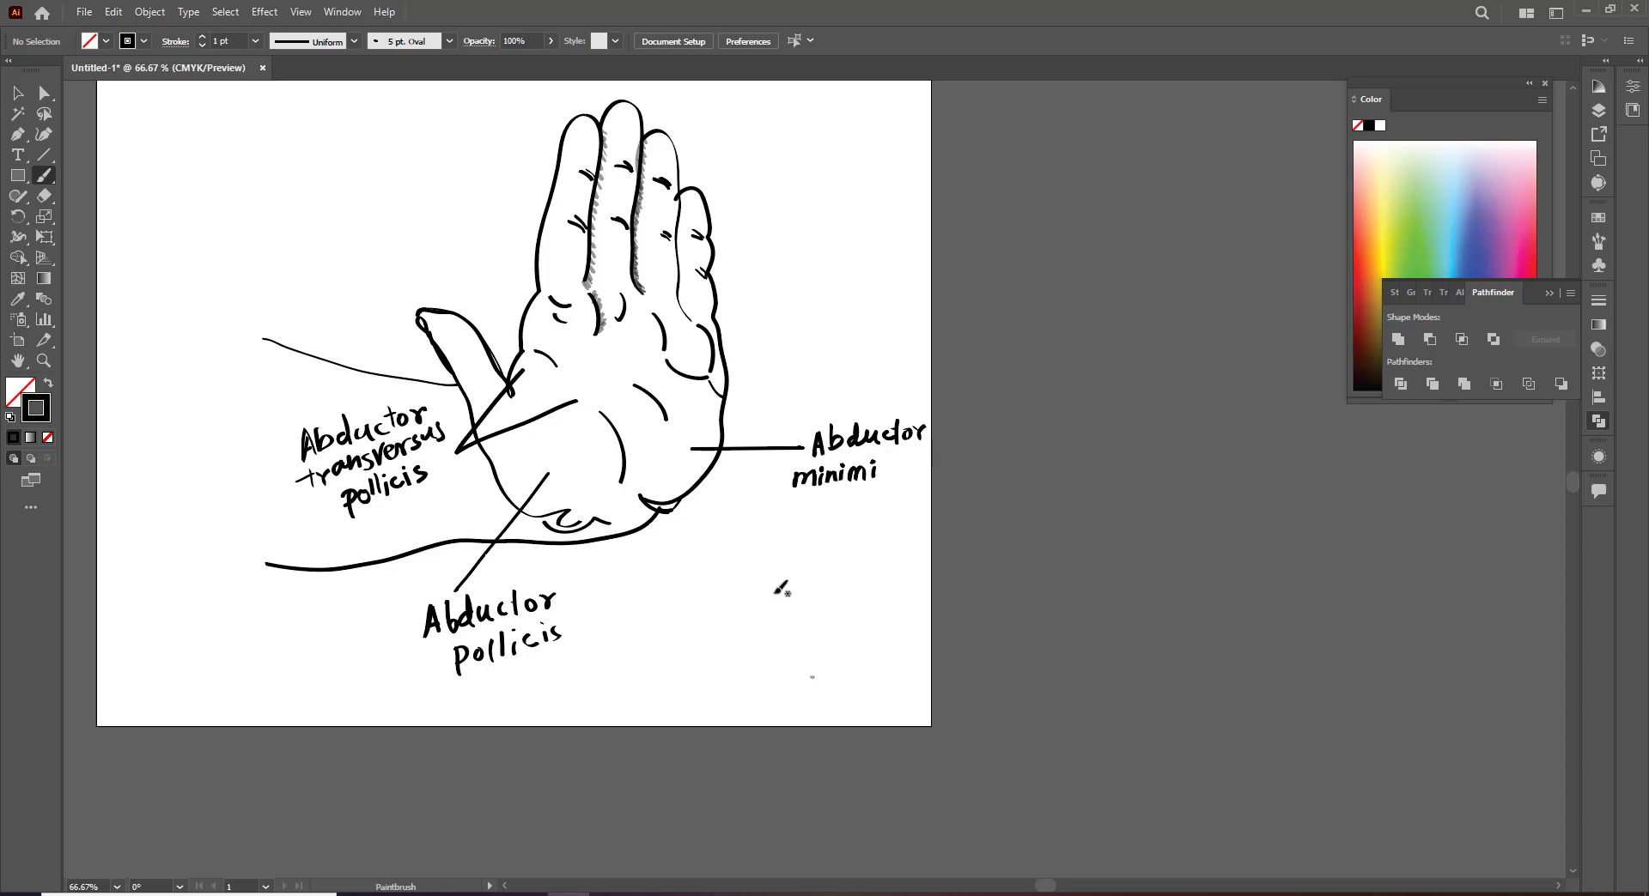
{"action": "mouse_move", "coordinate": [804, 501]}
{"action": "left_mouse_down"}
{"action": "mouse_move", "coordinate": [827, 512]}
{"action": "mouse_move", "coordinate": [822, 531]}
{"action": "left_mouse_up"}
{"action": "left_click", "coordinate": [815, 496]}
{"action": "left_click_drag", "start_coordinate": [838, 498], "coordinate": [835, 512]}
{"action": "left_click_drag", "start_coordinate": [849, 487], "coordinate": [854, 512]}
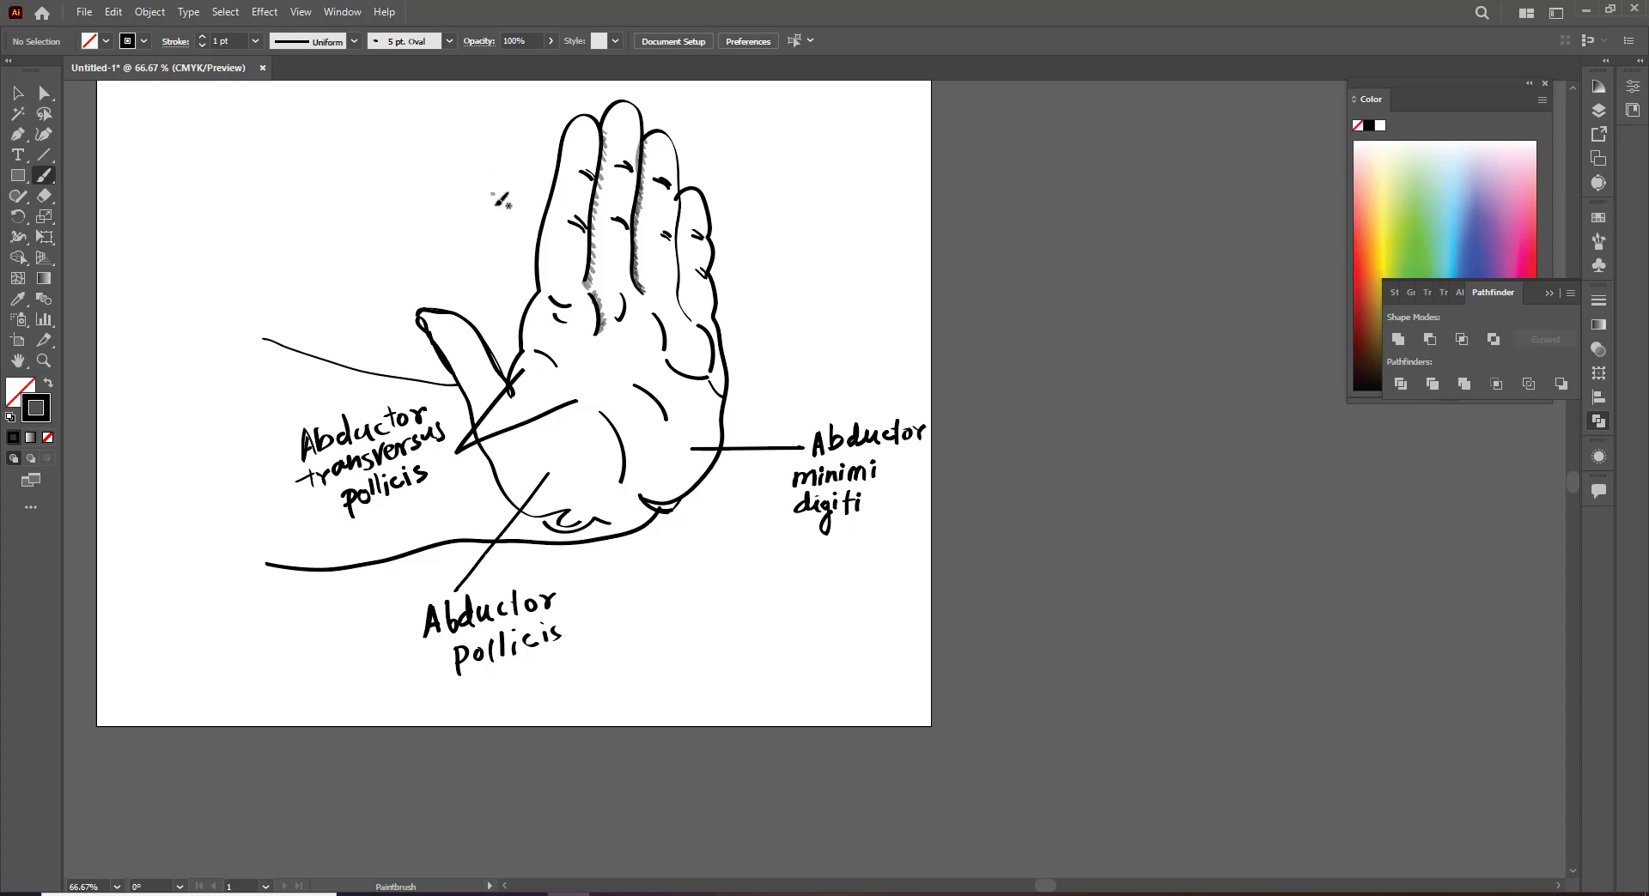
Draw leader lines across the pads at the finger bases, meeting beside the index finger and extending diagonally above the thumb
{"action": "mouse_move", "coordinate": [500, 320]}
{"action": "left_mouse_down"}
{"action": "mouse_move", "coordinate": [575, 322]}
{"action": "mouse_move", "coordinate": [511, 321]}
{"action": "mouse_move", "coordinate": [650, 334]}
{"action": "left_mouse_up"}
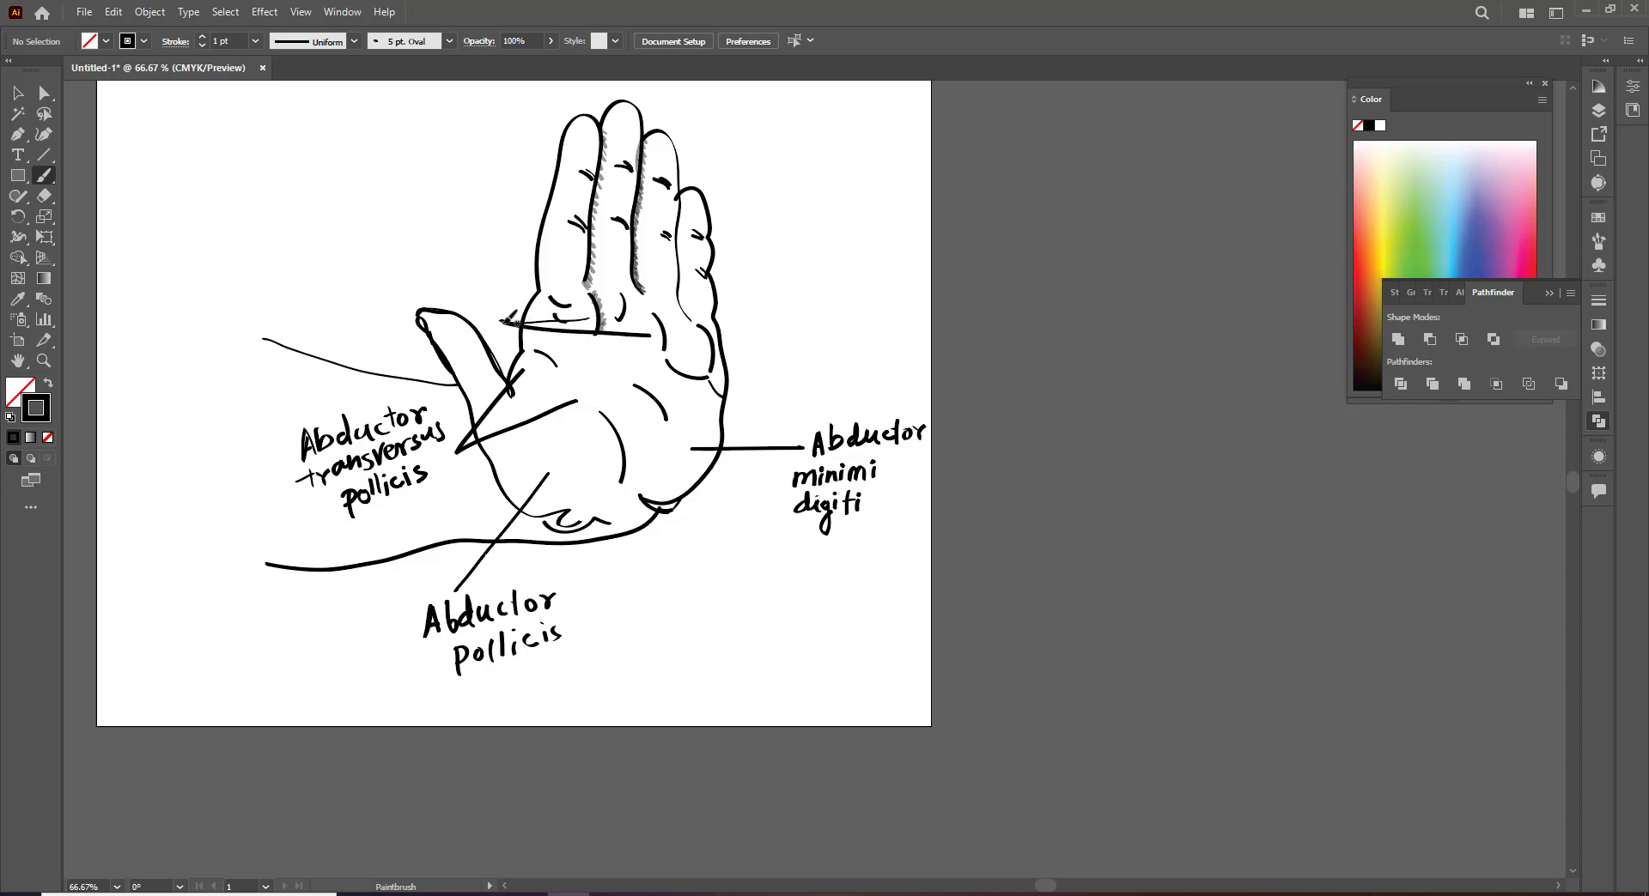
{"action": "left_click_drag", "start_coordinate": [504, 324], "coordinate": [696, 364]}
{"action": "left_click_drag", "start_coordinate": [505, 321], "coordinate": [359, 198]}
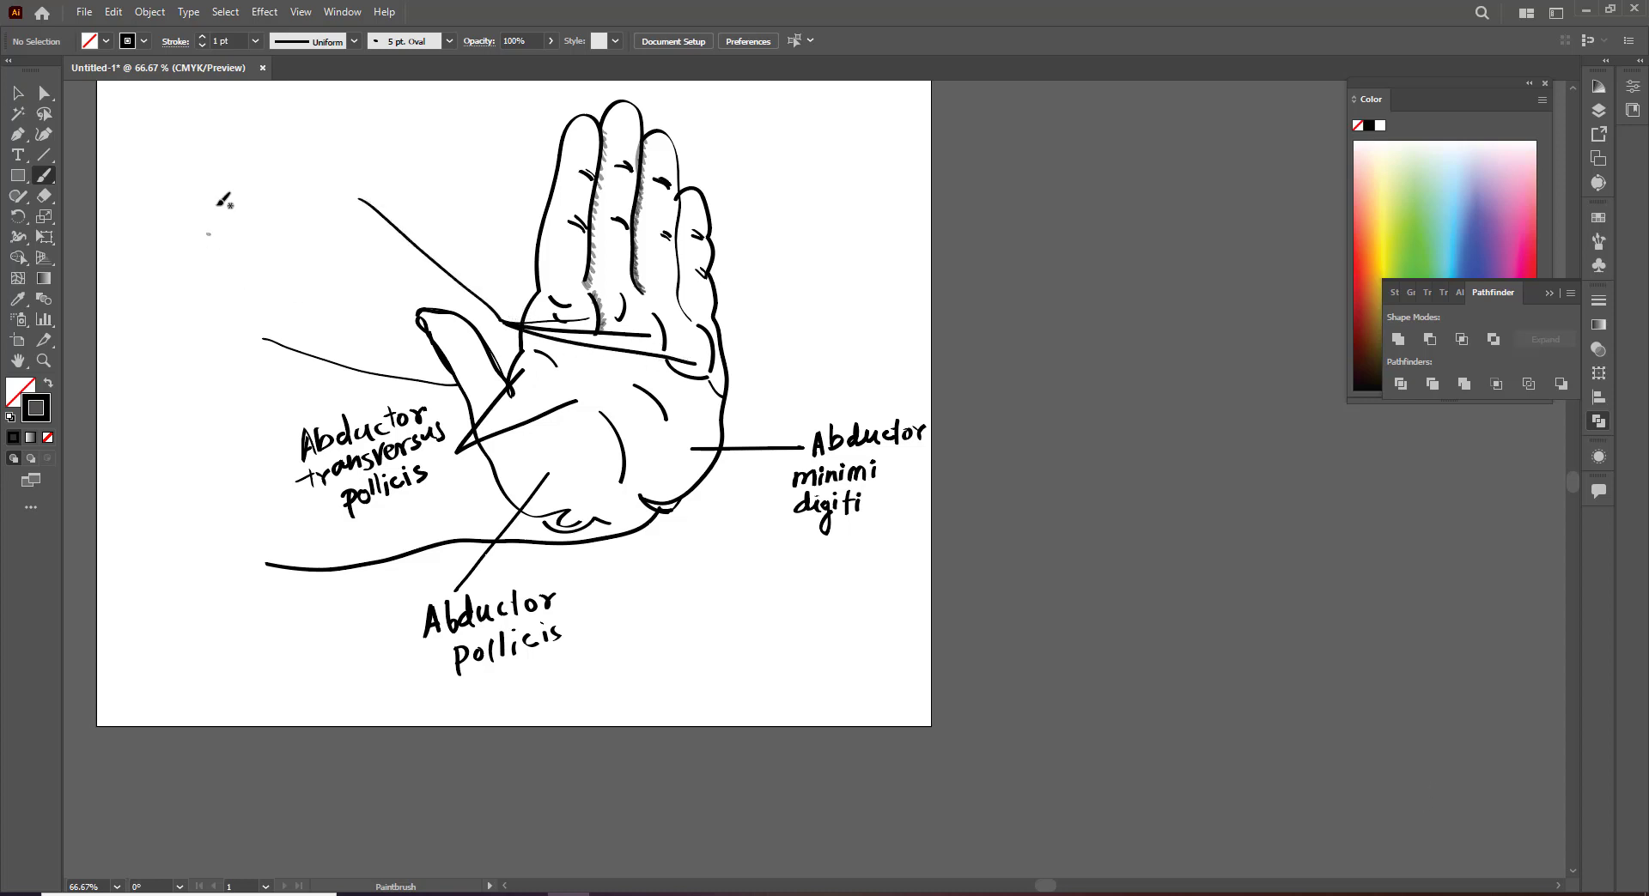
Handwrite "Metacarpophalangal" above the end of the finger-base leader line
{"action": "mouse_move", "coordinate": [182, 181]}
{"action": "left_mouse_down"}
{"action": "mouse_move", "coordinate": [221, 158]}
{"action": "mouse_move", "coordinate": [254, 174]}
{"action": "left_mouse_up"}
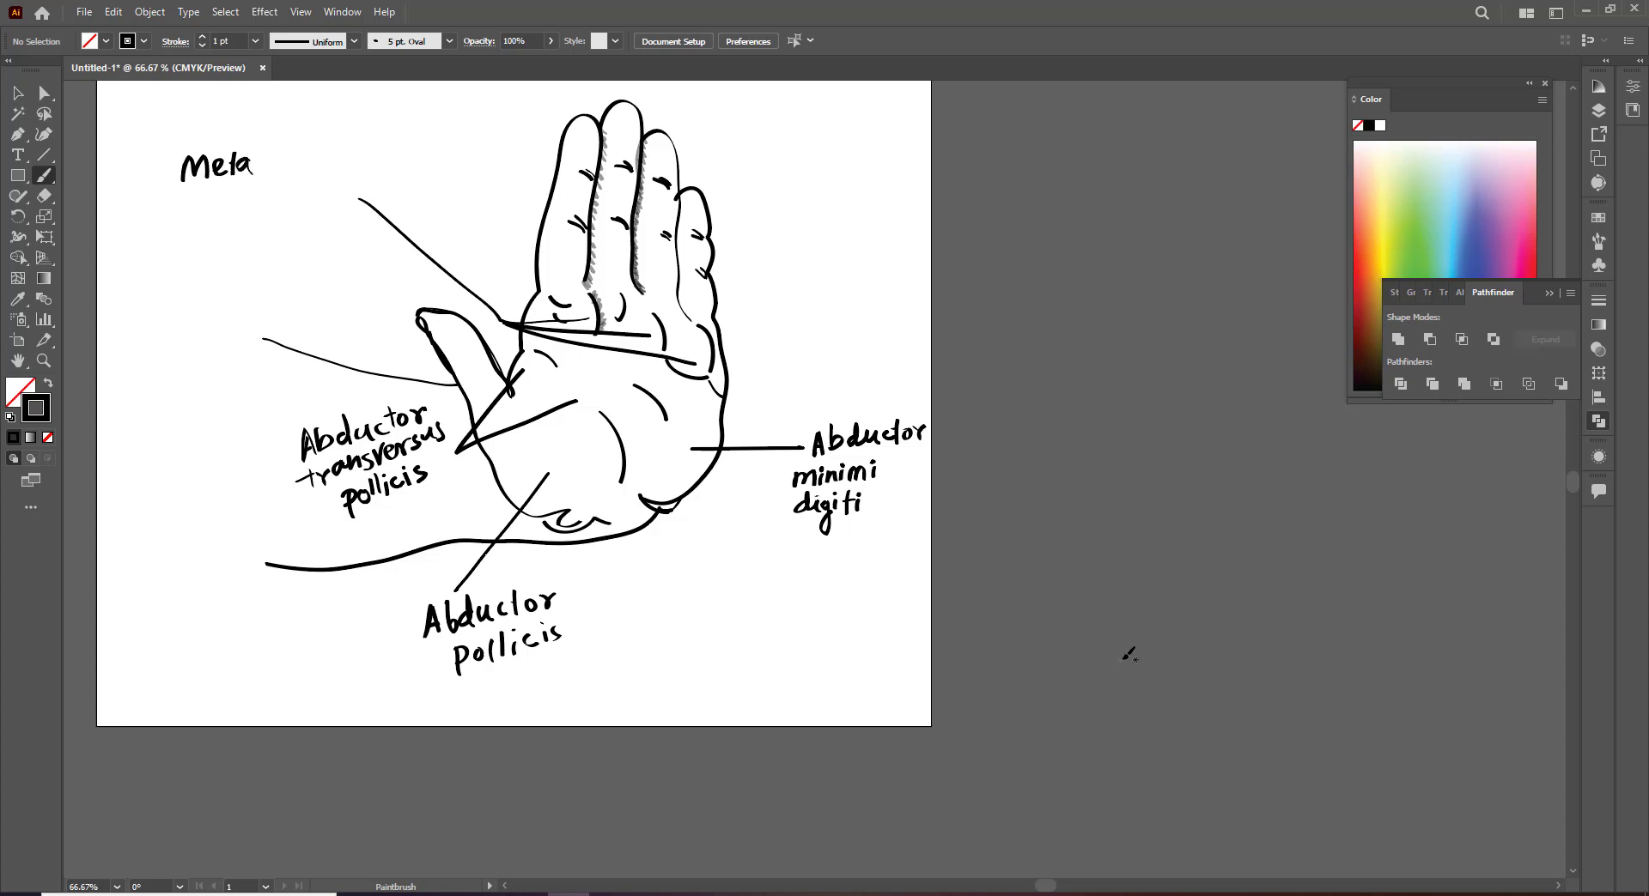
{"action": "mouse_move", "coordinate": [267, 162]}
{"action": "left_mouse_down"}
{"action": "mouse_move", "coordinate": [287, 175]}
{"action": "mouse_move", "coordinate": [302, 160]}
{"action": "left_mouse_up"}
{"action": "left_click_drag", "start_coordinate": [308, 156], "coordinate": [324, 158]}
{"action": "left_click_drag", "start_coordinate": [335, 157], "coordinate": [377, 171]}
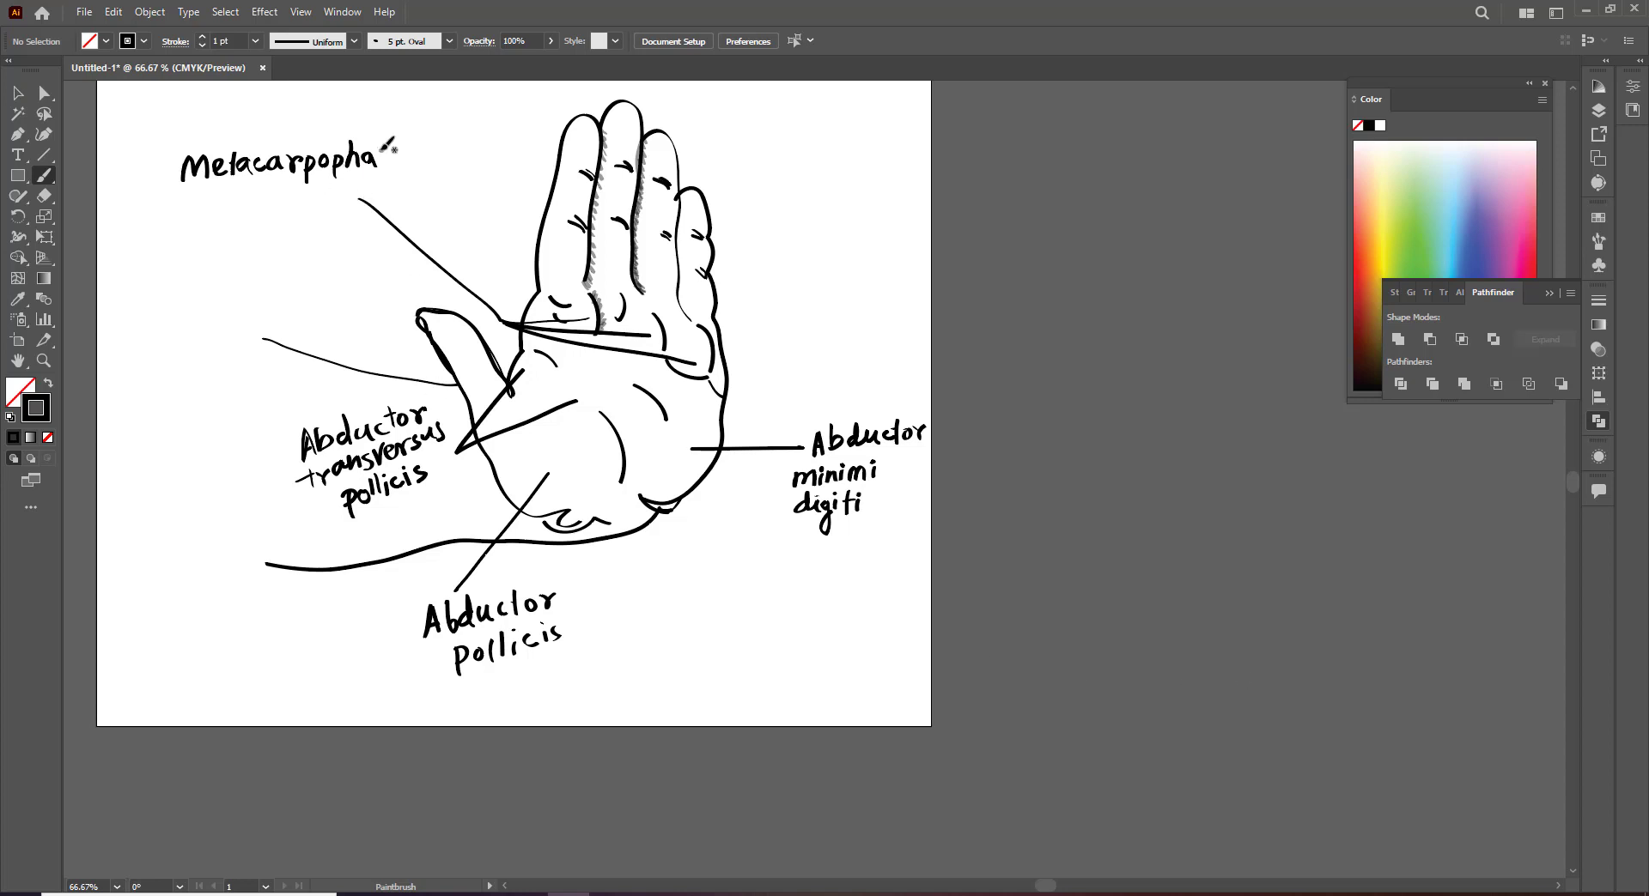
{"action": "mouse_move", "coordinate": [386, 142]}
{"action": "left_mouse_down"}
{"action": "mouse_move", "coordinate": [382, 168]}
{"action": "mouse_move", "coordinate": [405, 152]}
{"action": "mouse_move", "coordinate": [415, 165]}
{"action": "left_mouse_up"}
{"action": "left_click_drag", "start_coordinate": [416, 163], "coordinate": [416, 180]}
{"action": "left_click_drag", "start_coordinate": [443, 153], "coordinate": [458, 161]}
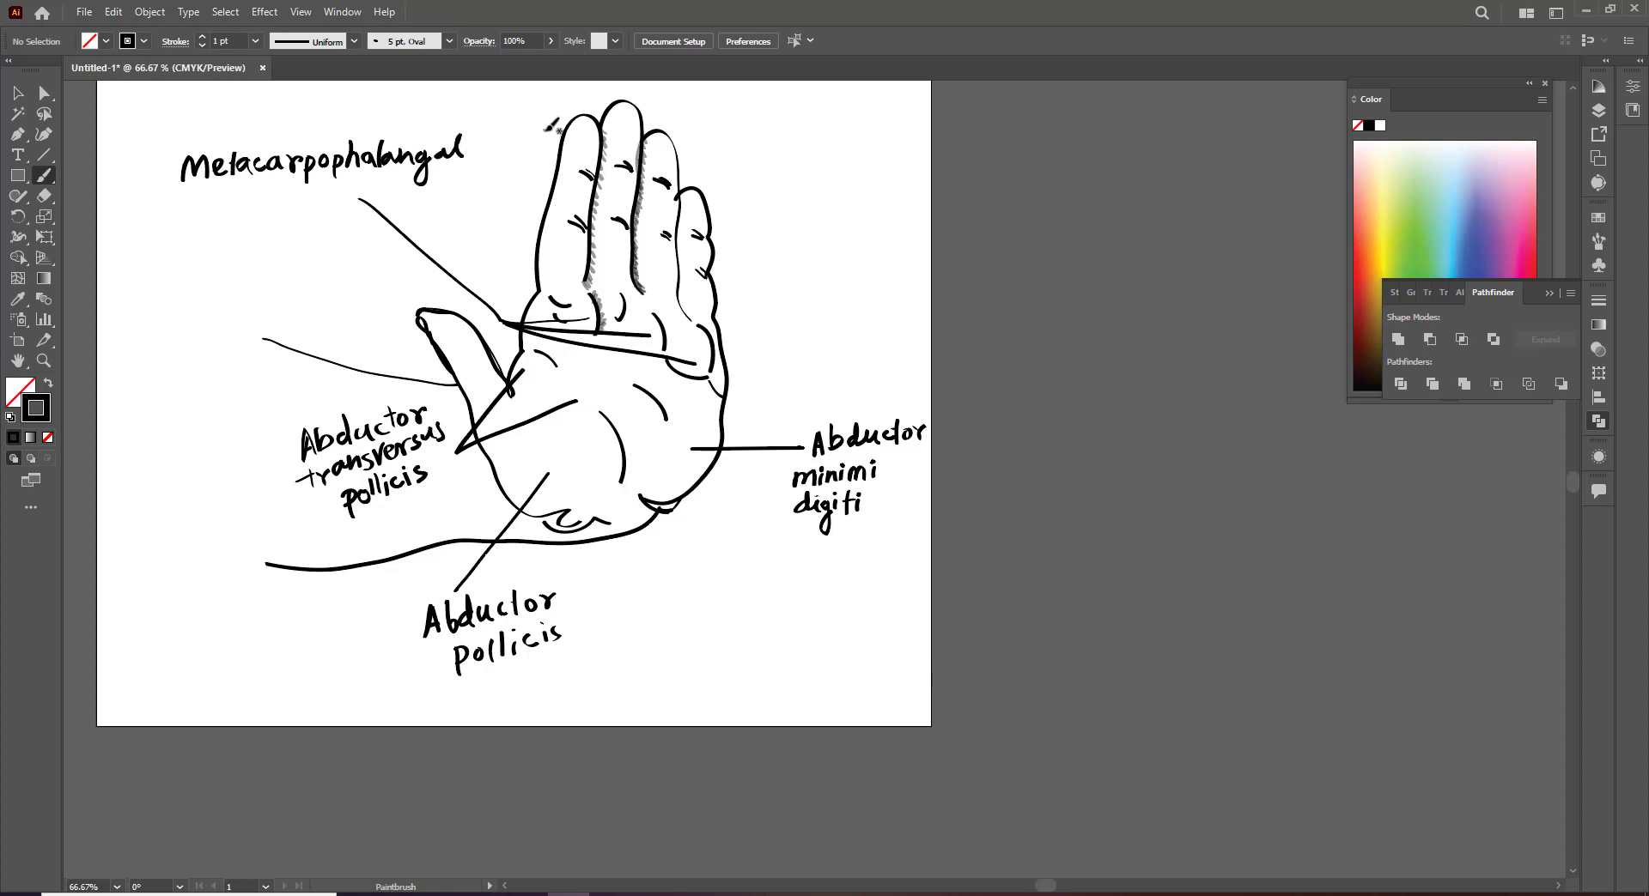
Redraw the last letters of "Metacarpophalangal" and handwrite "pads" beneath it
{"action": "key", "text": "ctrl+z"}
{"action": "key", "text": "ctrl+z"}
{"action": "mouse_move", "coordinate": [451, 147]}
{"action": "left_mouse_down"}
{"action": "mouse_move", "coordinate": [438, 156]}
{"action": "mouse_move", "coordinate": [457, 161]}
{"action": "left_mouse_up"}
{"action": "left_click_drag", "start_coordinate": [196, 192], "coordinate": [250, 207]}
{"action": "key", "text": "ctrl+z"}
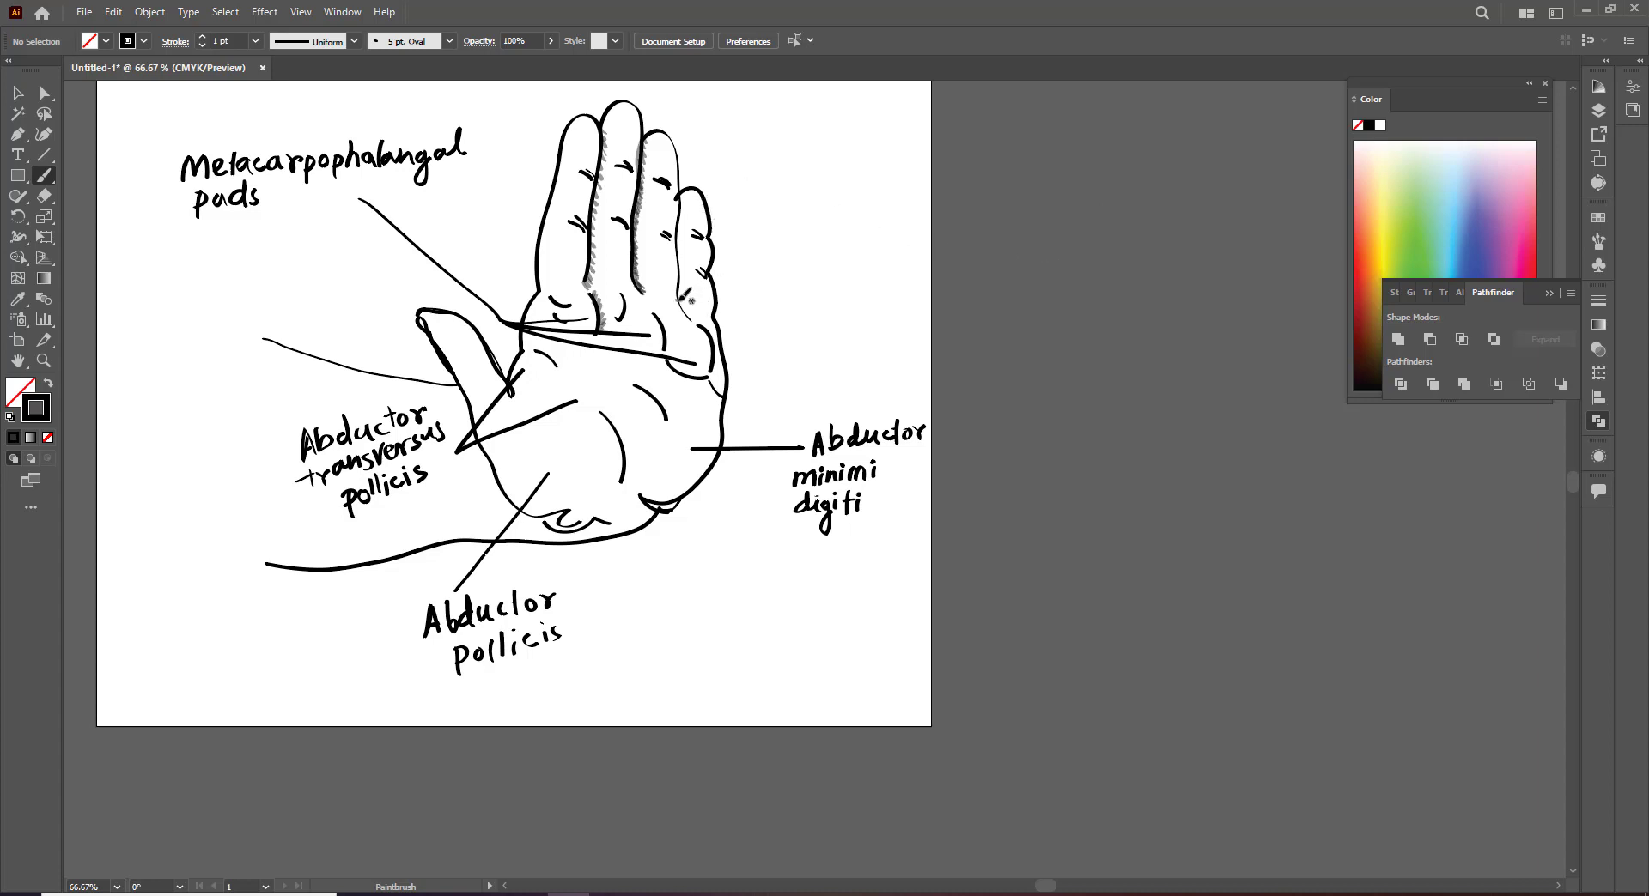
Thicken the lower part of the line between the ring and little fingers with brush strokes
{"action": "left_click_drag", "start_coordinate": [691, 302], "coordinate": [696, 310]}
{"action": "left_click_drag", "start_coordinate": [678, 289], "coordinate": [688, 314]}
Set the brush opacity to 36% and hatch curved shading on the forearm beside the thumb's base and inside the thumb
{"action": "left_click_drag", "start_coordinate": [513, 55], "coordinate": [507, 54]}
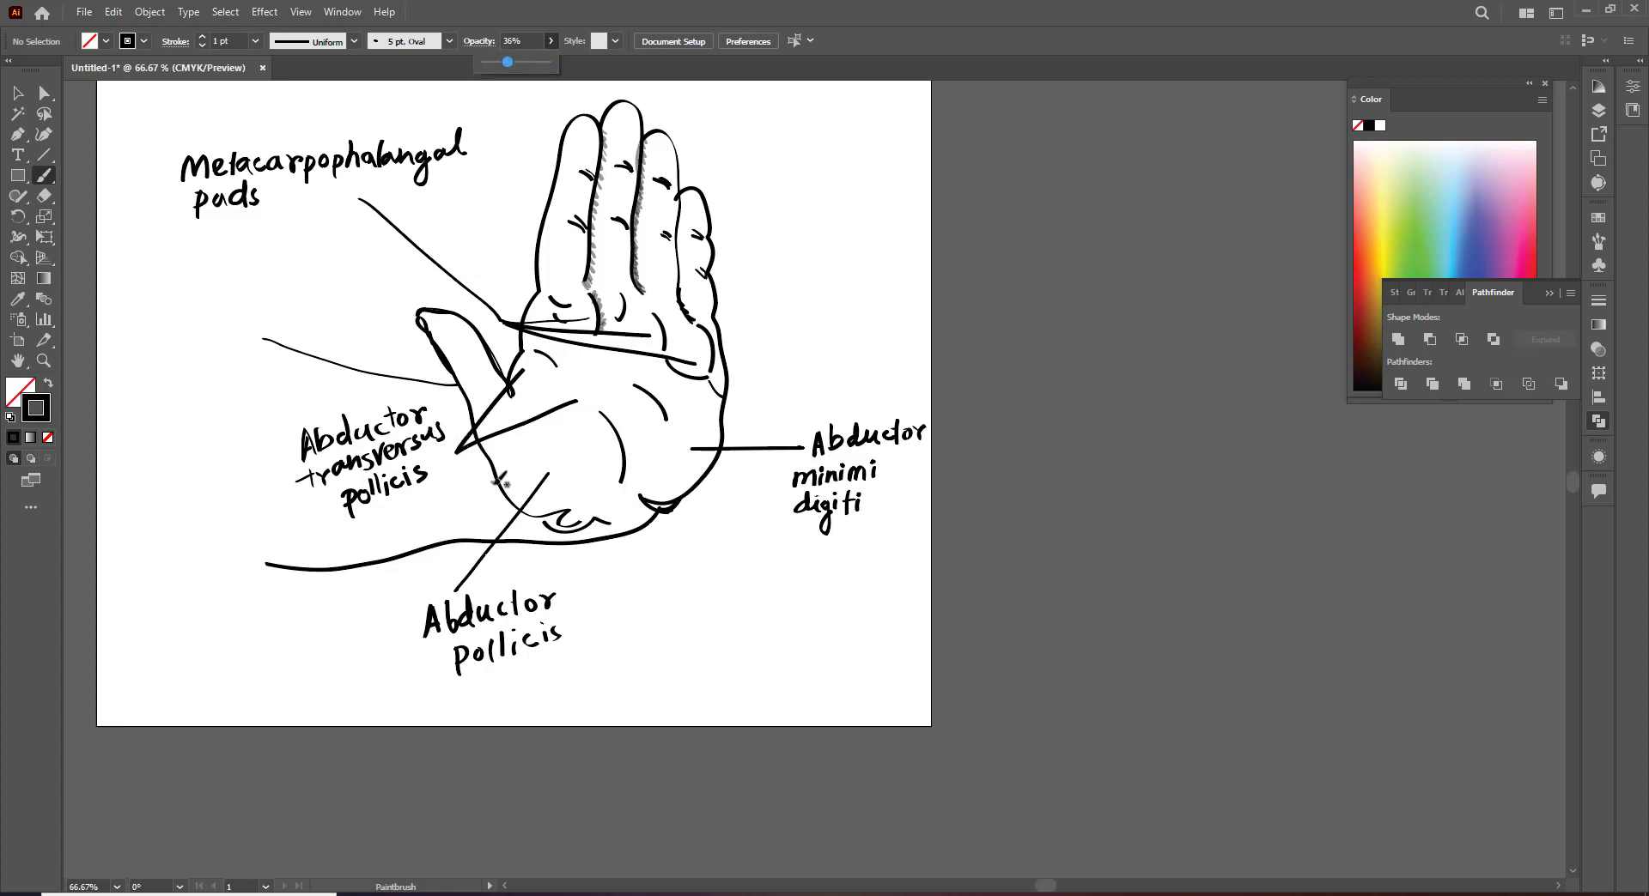
{"action": "mouse_move", "coordinate": [507, 503]}
{"action": "left_mouse_down"}
{"action": "mouse_move", "coordinate": [499, 490]}
{"action": "mouse_move", "coordinate": [470, 472]}
{"action": "mouse_move", "coordinate": [447, 508]}
{"action": "left_mouse_up"}
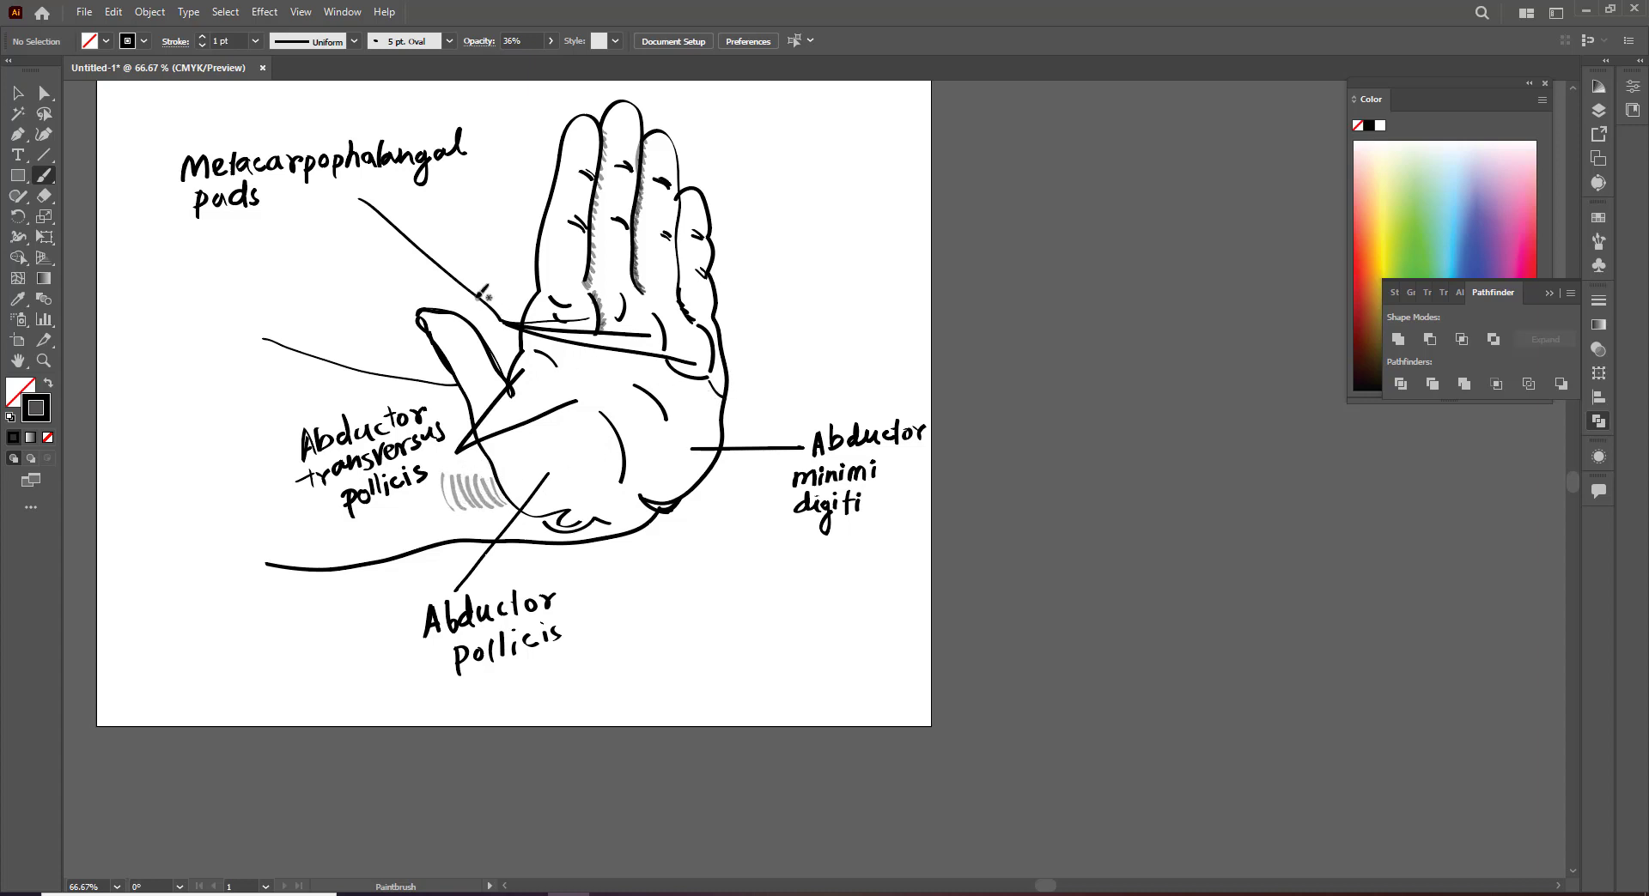
{"action": "left_click_drag", "start_coordinate": [445, 346], "coordinate": [456, 365]}
{"action": "left_click_drag", "start_coordinate": [468, 333], "coordinate": [485, 346]}
{"action": "left_click_drag", "start_coordinate": [442, 455], "coordinate": [447, 517]}
Shade the wrist crease, palm creases, thumb web and outer edge of the index finger with light hatching strokes
{"action": "mouse_move", "coordinate": [598, 518]}
{"action": "left_mouse_down"}
{"action": "mouse_move", "coordinate": [612, 525]}
{"action": "mouse_move", "coordinate": [543, 525]}
{"action": "mouse_move", "coordinate": [559, 533]}
{"action": "left_mouse_up"}
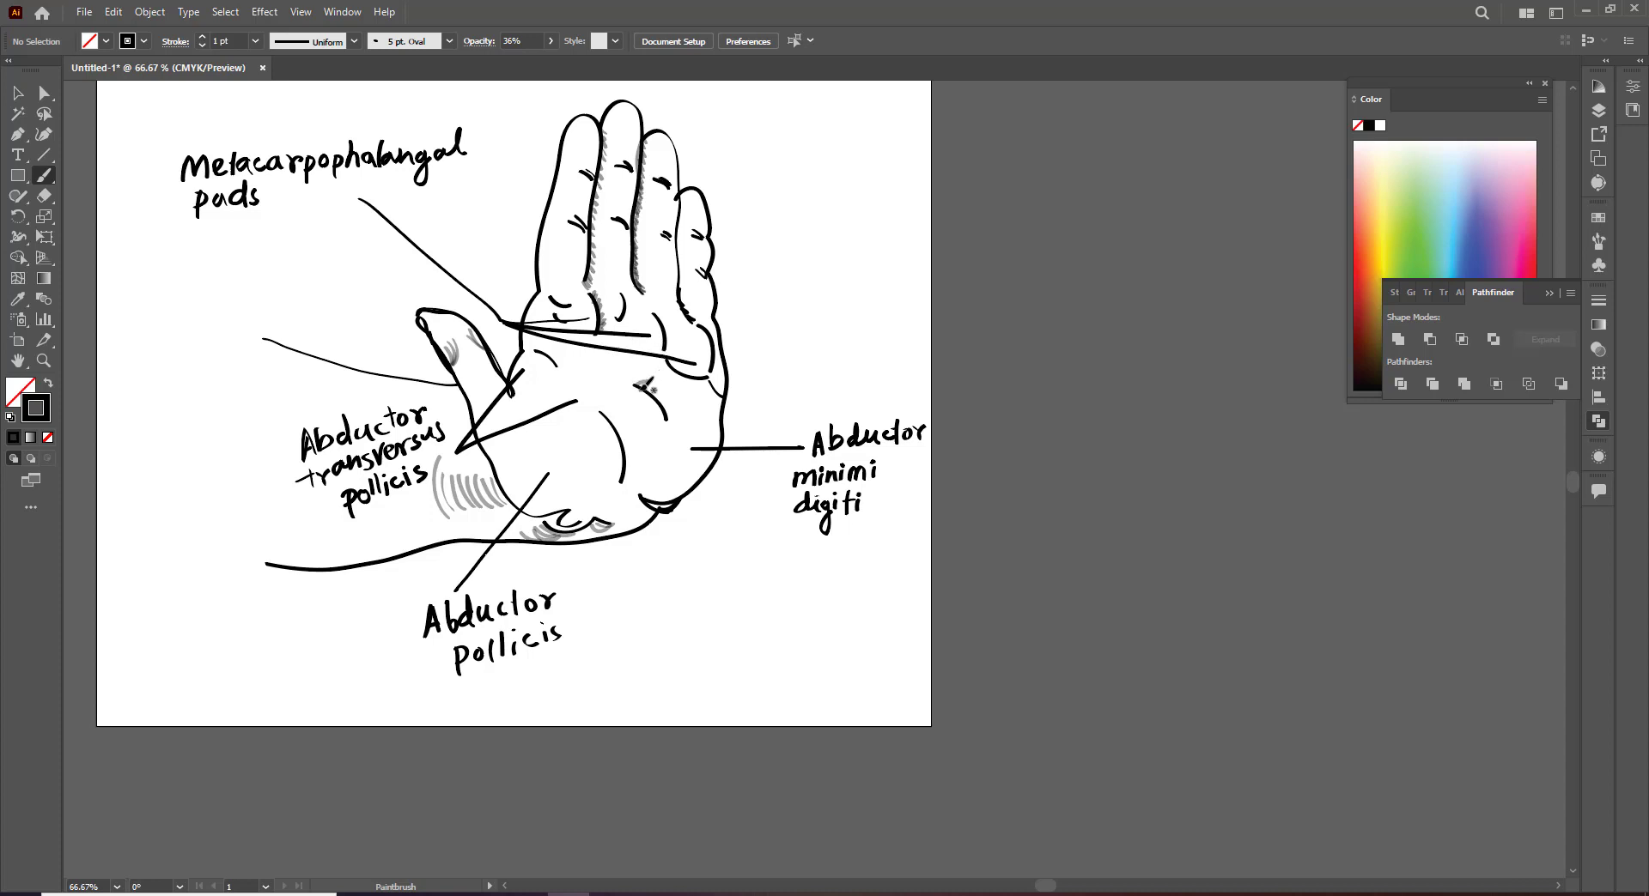
{"action": "mouse_move", "coordinate": [637, 382]}
{"action": "left_mouse_down"}
{"action": "mouse_move", "coordinate": [689, 416]}
{"action": "mouse_move", "coordinate": [649, 438]}
{"action": "mouse_move", "coordinate": [612, 411]}
{"action": "mouse_move", "coordinate": [622, 495]}
{"action": "left_mouse_up"}
{"action": "mouse_move", "coordinate": [512, 395]}
{"action": "left_mouse_down"}
{"action": "mouse_move", "coordinate": [534, 399]}
{"action": "mouse_move", "coordinate": [516, 412]}
{"action": "mouse_move", "coordinate": [544, 399]}
{"action": "left_mouse_up"}
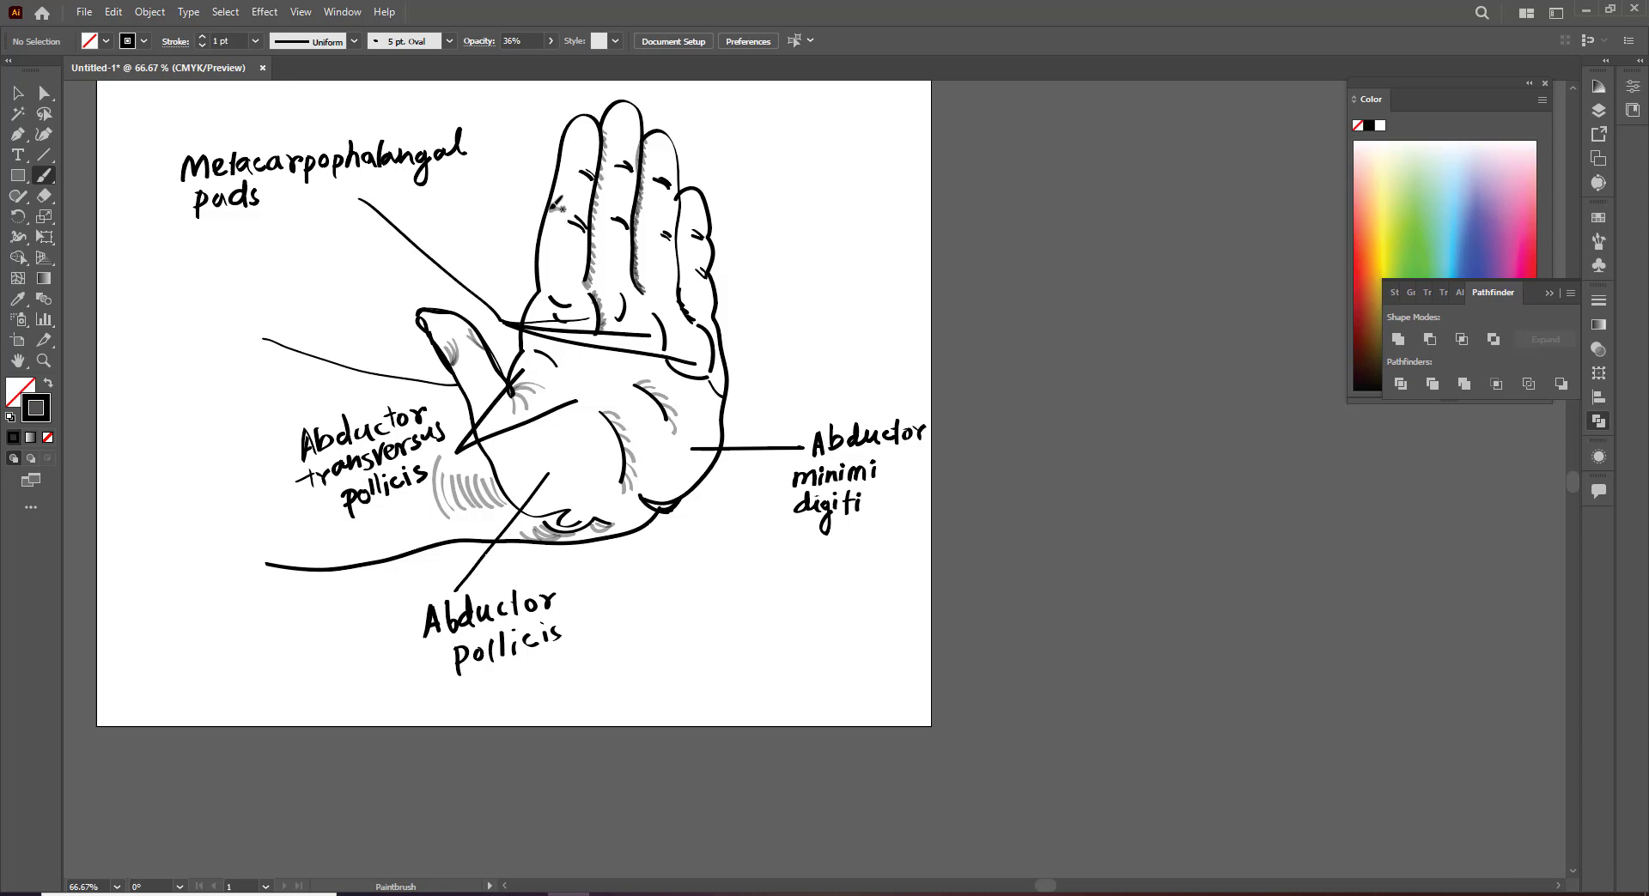
{"action": "left_click_drag", "start_coordinate": [549, 208], "coordinate": [561, 200]}
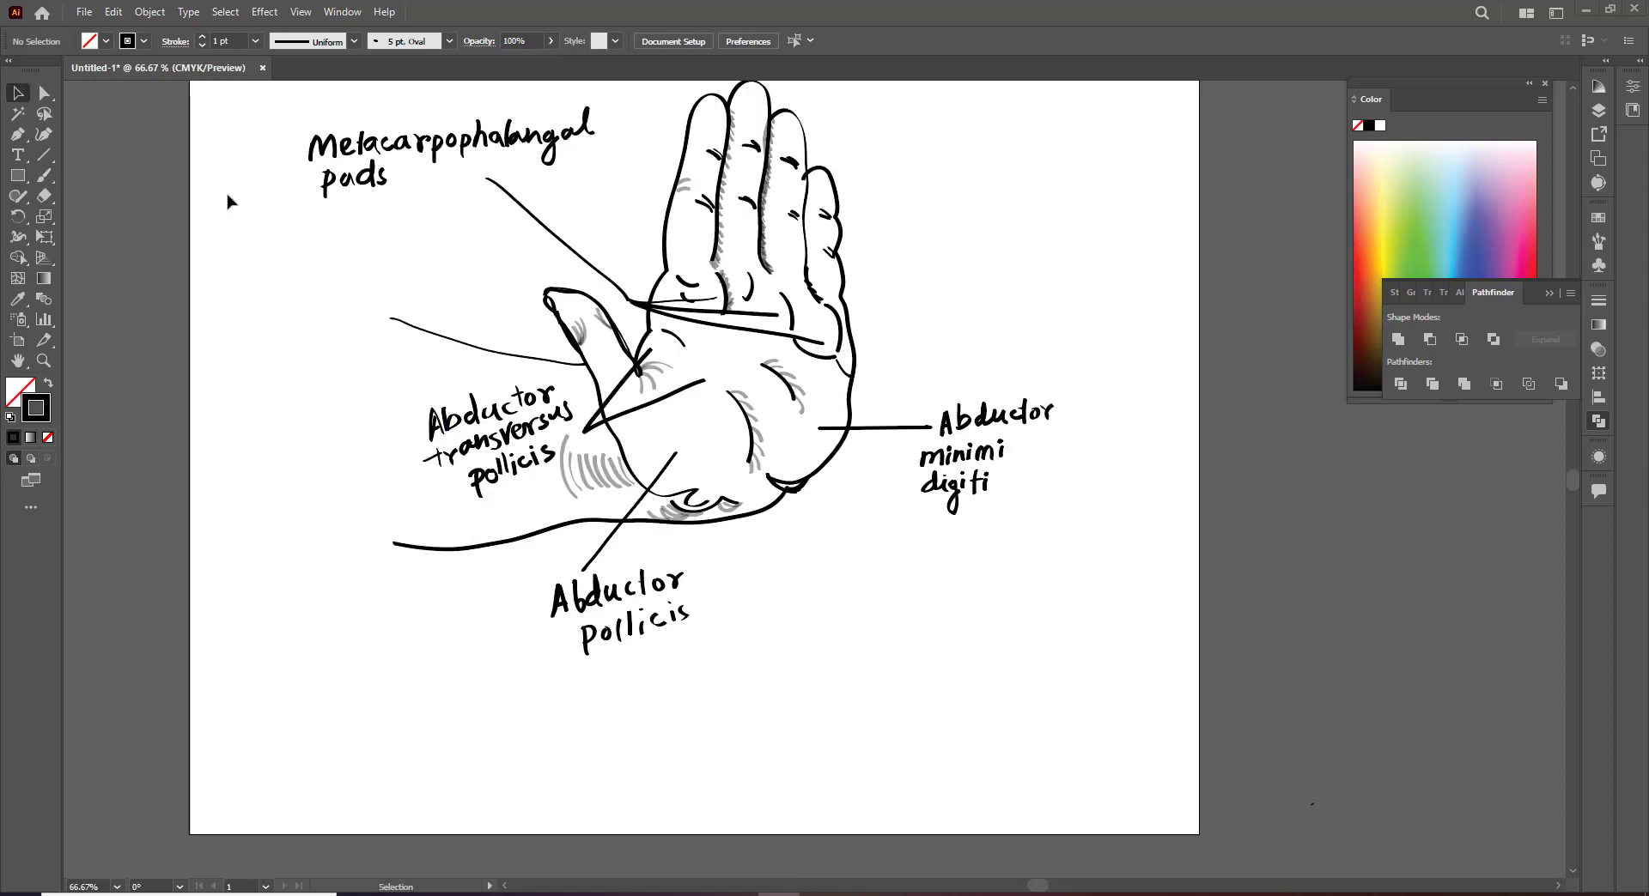
Handwrite the title "surface anatomy of the hand" below the drawing with the Paintbrush
{"action": "left_click", "coordinate": [43, 176]}
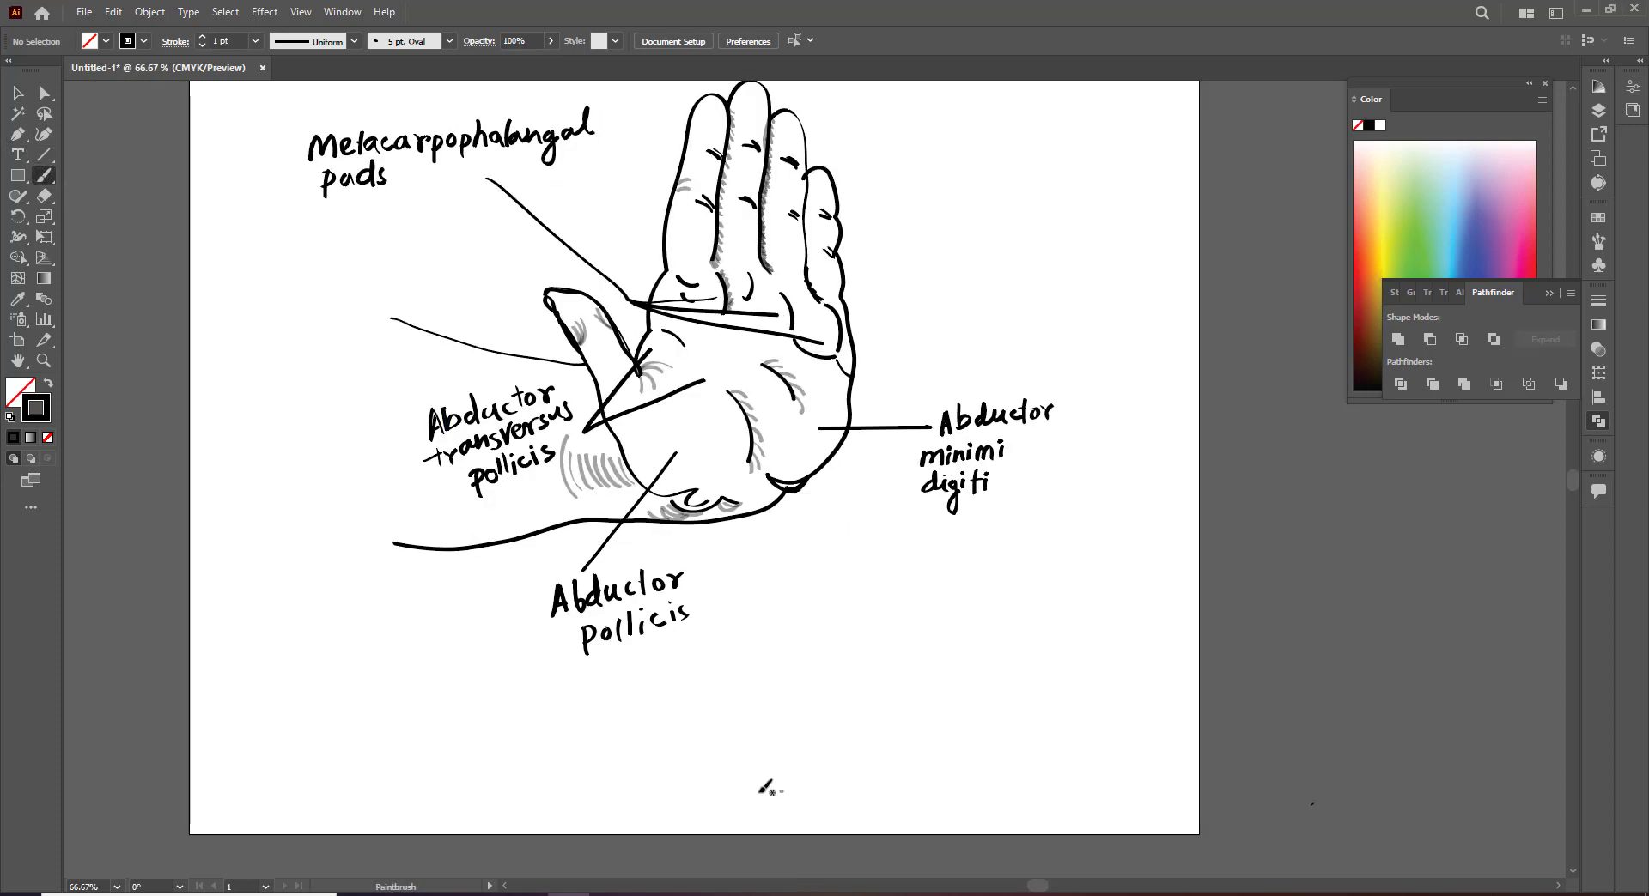
{"action": "mouse_move", "coordinate": [588, 760]}
{"action": "left_mouse_down"}
{"action": "mouse_move", "coordinate": [589, 786]}
{"action": "mouse_move", "coordinate": [610, 760]}
{"action": "mouse_move", "coordinate": [615, 788]}
{"action": "mouse_move", "coordinate": [630, 760]}
{"action": "mouse_move", "coordinate": [655, 786]}
{"action": "left_mouse_up"}
{"action": "left_click_drag", "start_coordinate": [665, 749], "coordinate": [648, 808]}
{"action": "mouse_move", "coordinate": [639, 780]}
{"action": "left_mouse_down"}
{"action": "mouse_move", "coordinate": [683, 765]}
{"action": "mouse_move", "coordinate": [822, 776]}
{"action": "mouse_move", "coordinate": [857, 752]}
{"action": "mouse_move", "coordinate": [914, 765]}
{"action": "mouse_move", "coordinate": [924, 796]}
{"action": "mouse_move", "coordinate": [992, 729]}
{"action": "mouse_move", "coordinate": [1053, 740]}
{"action": "mouse_move", "coordinate": [1070, 773]}
{"action": "mouse_move", "coordinate": [1211, 759]}
{"action": "left_mouse_up"}
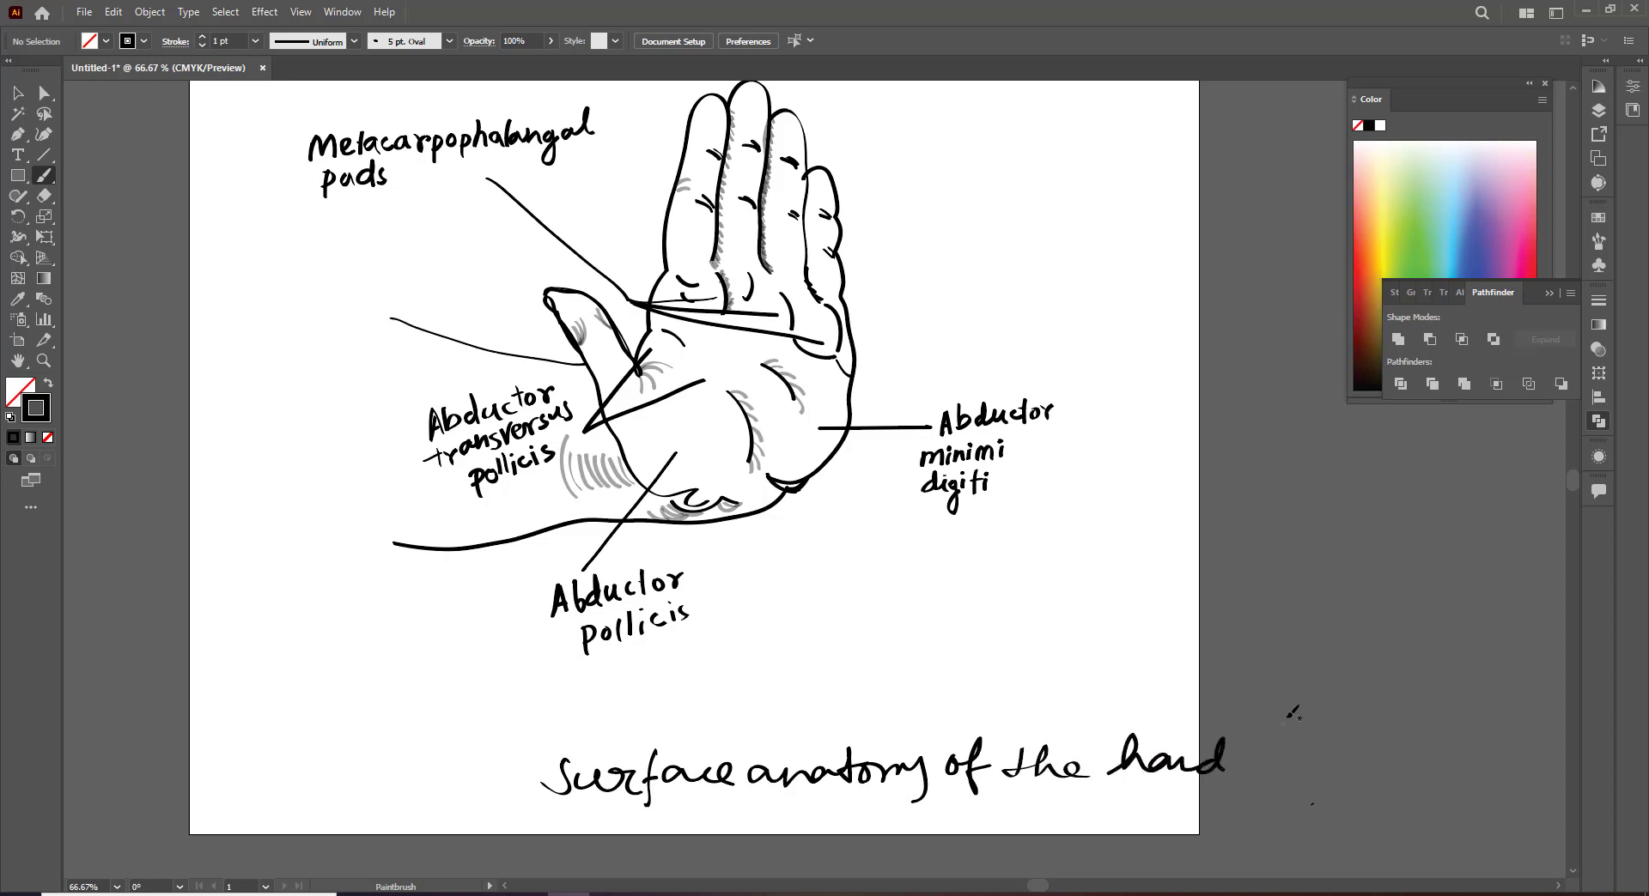
Select all strokes of the handwritten title below the hand
{"action": "left_click", "coordinate": [17, 93]}
{"action": "left_click_drag", "start_coordinate": [452, 670], "coordinate": [1233, 847]}
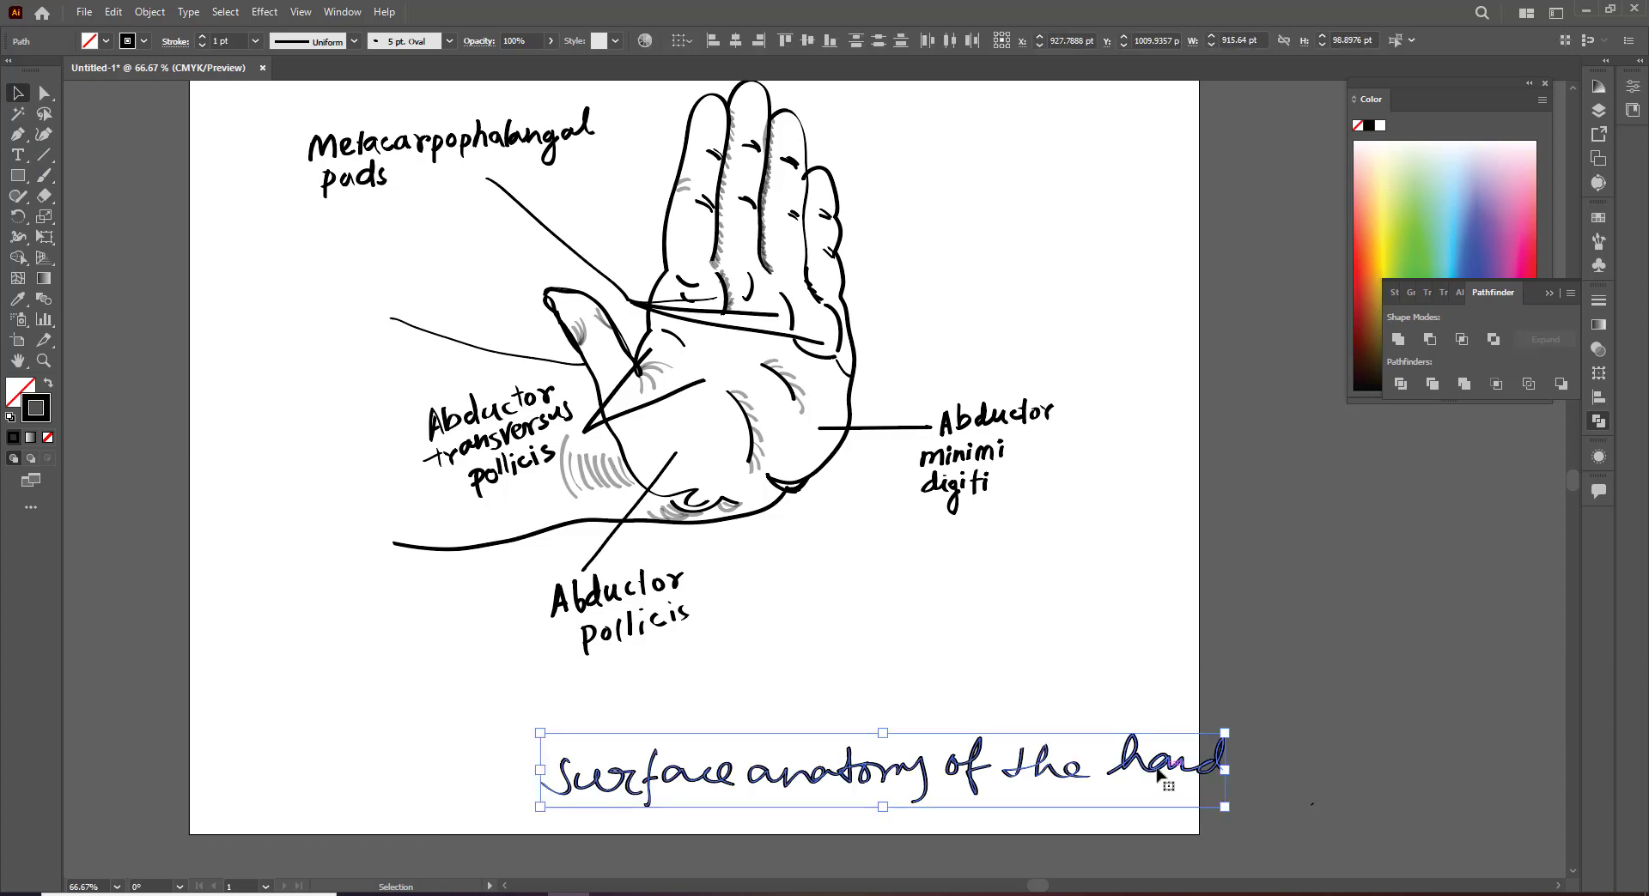